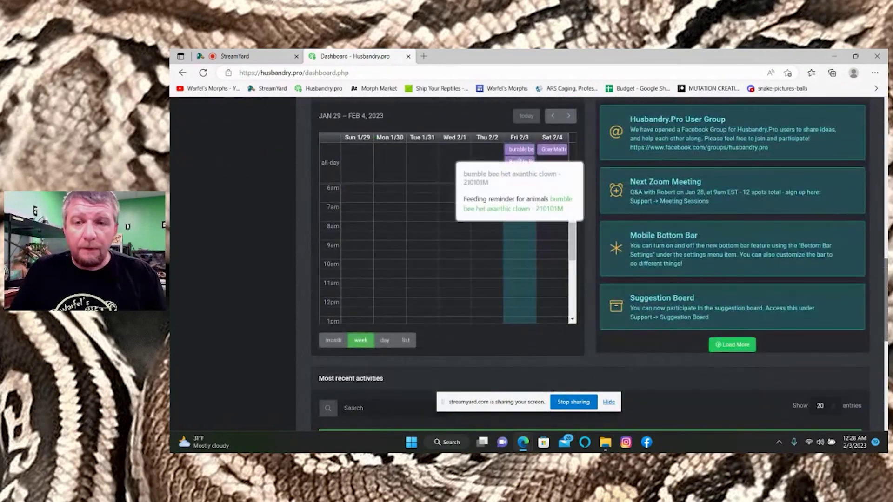
Look over the dashboard, open the list of animals, and hide the screen-sharing notice.
scroll(363, 210, down, 2)
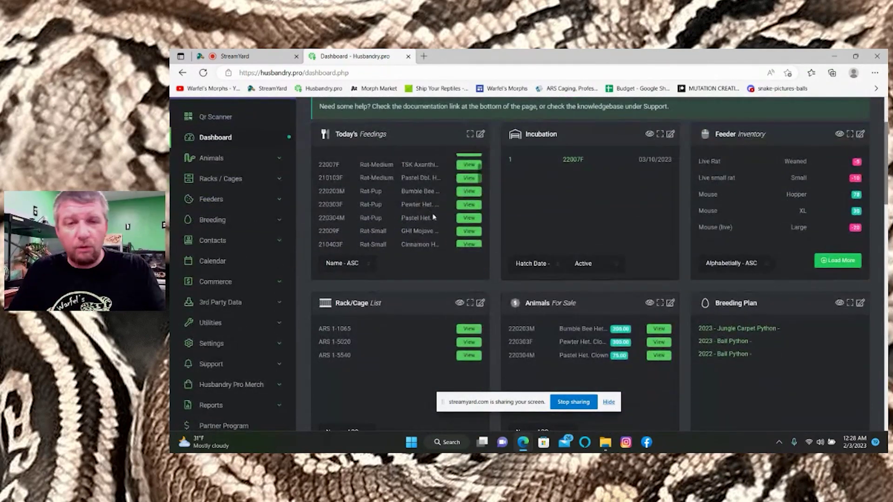
scroll(290, 192, down, 4)
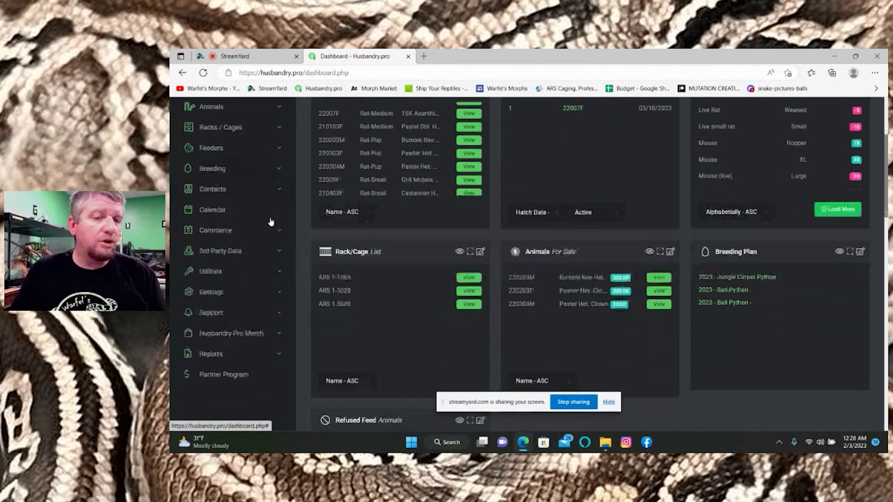
scroll(255, 237, up, 4)
scroll(251, 228, up, 2)
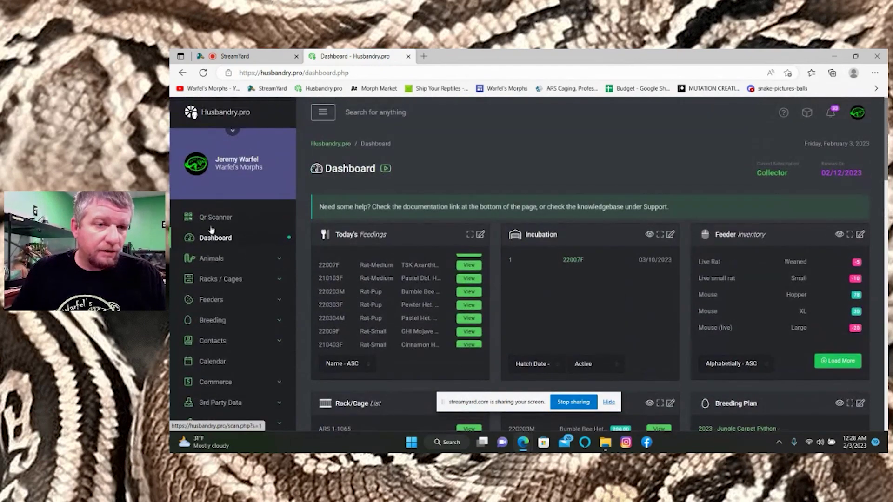
click(222, 259)
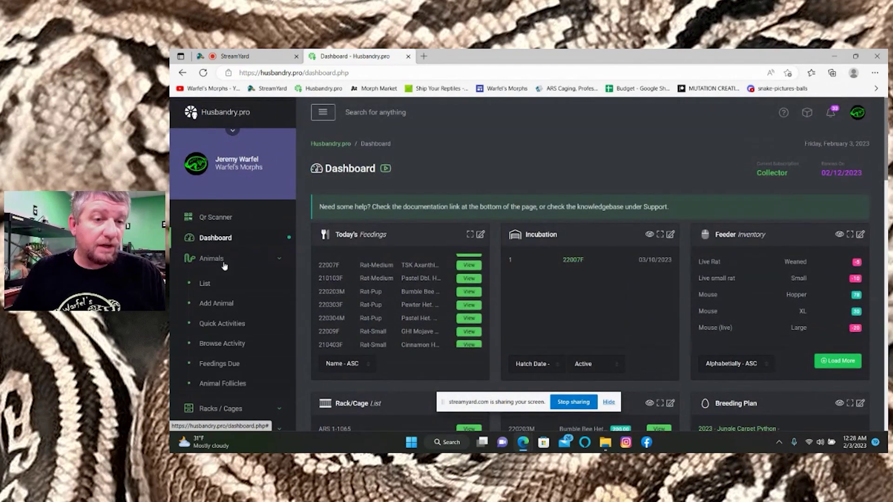
click(206, 284)
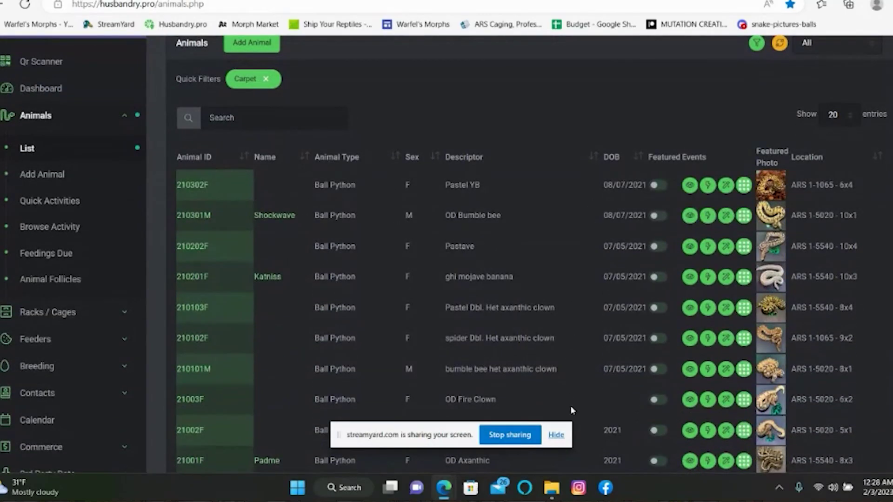
click(558, 435)
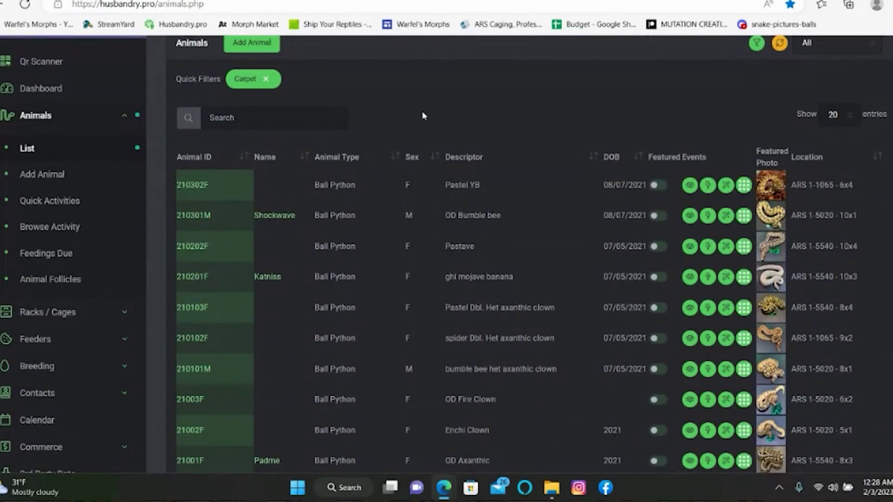
Look through the first page of the animals table, including featured photos and locations, and go on to page 2.
scroll(768, 183, down, 3)
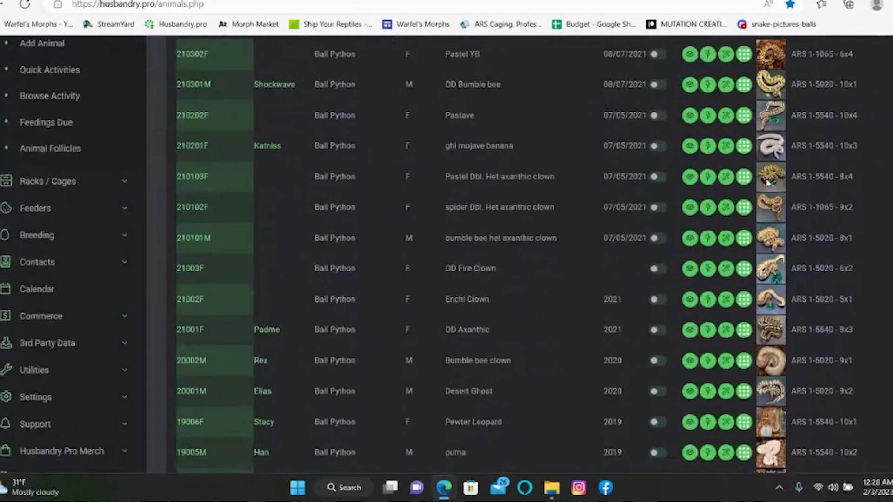
scroll(768, 183, up, 2)
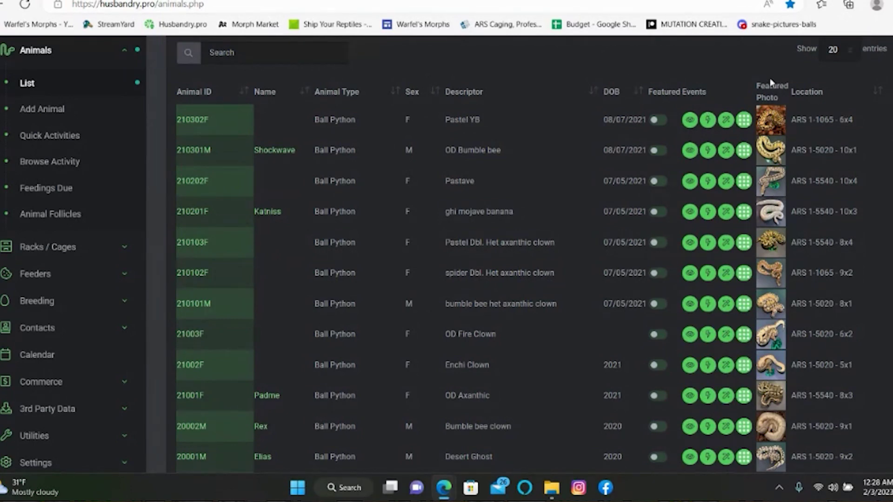
scroll(771, 418, down, 7)
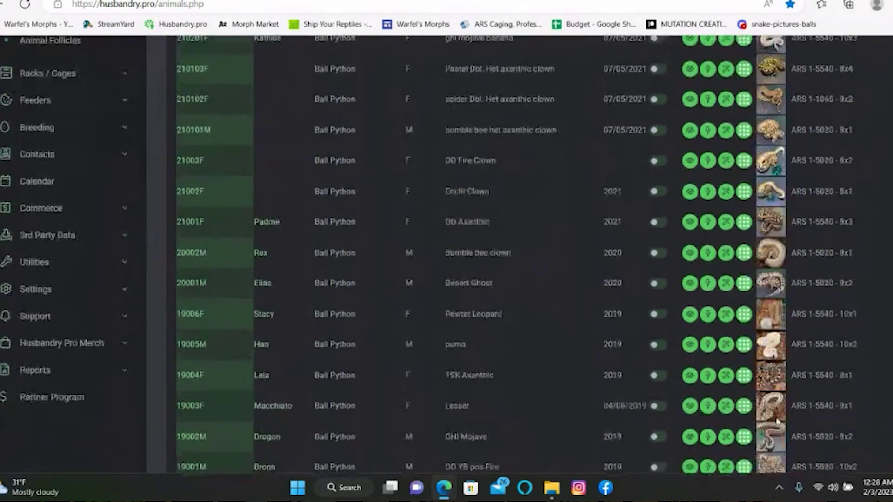
scroll(772, 417, up, 10)
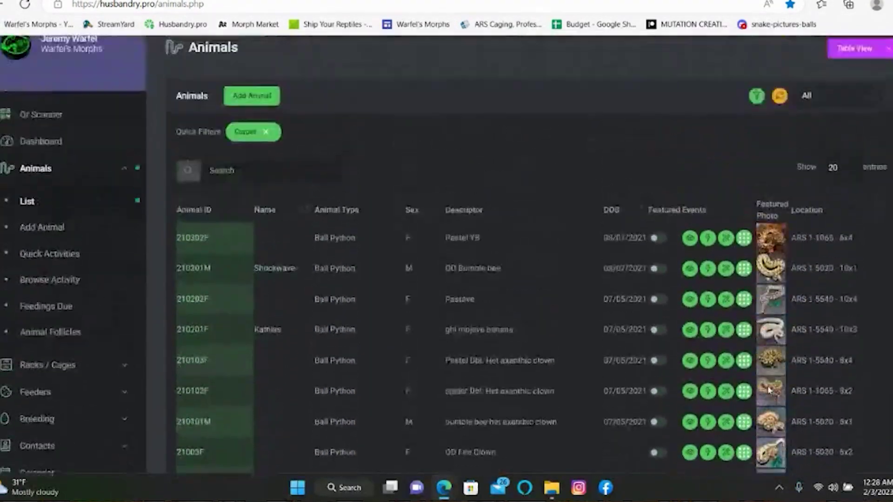
scroll(846, 241, down, 7)
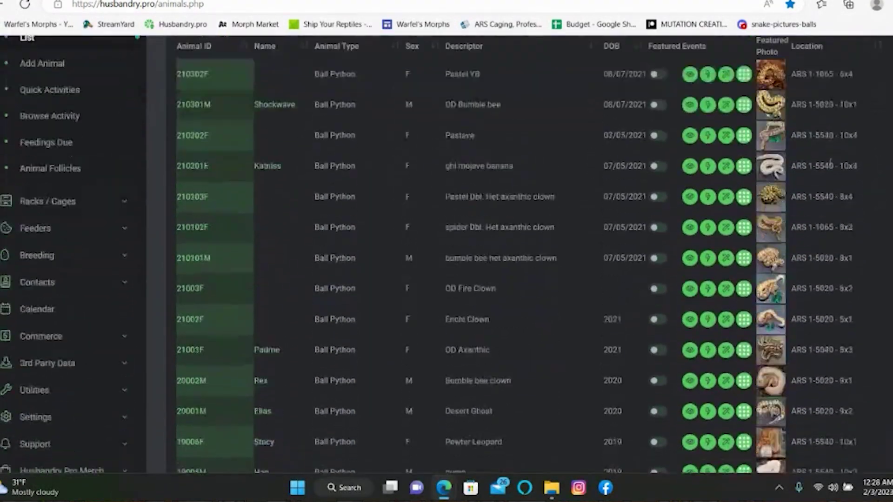
scroll(828, 189, down, 3)
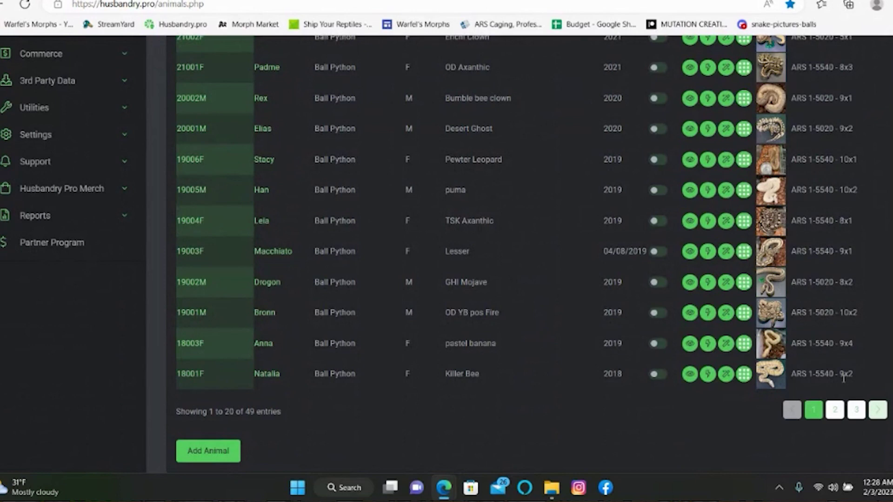
click(835, 410)
scroll(419, 326, up, 10)
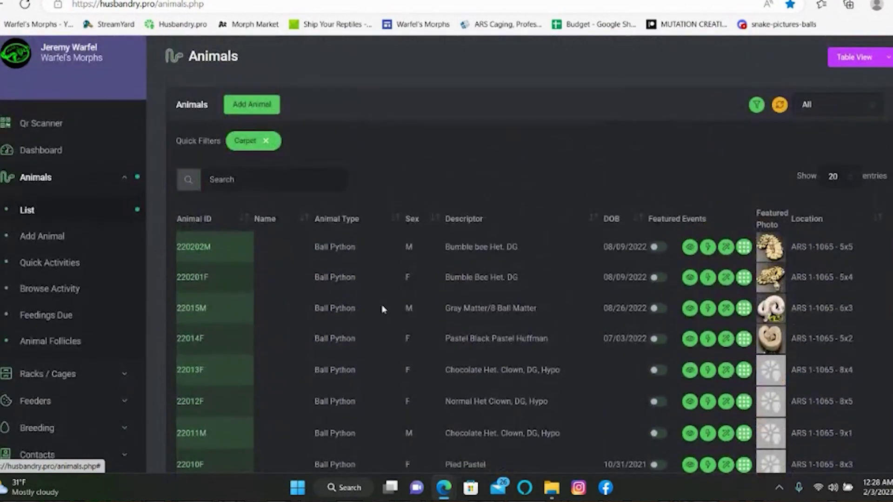
Check page 3 of the animals table and return to page 1.
scroll(385, 273, down, 10)
click(858, 353)
scroll(357, 268, up, 10)
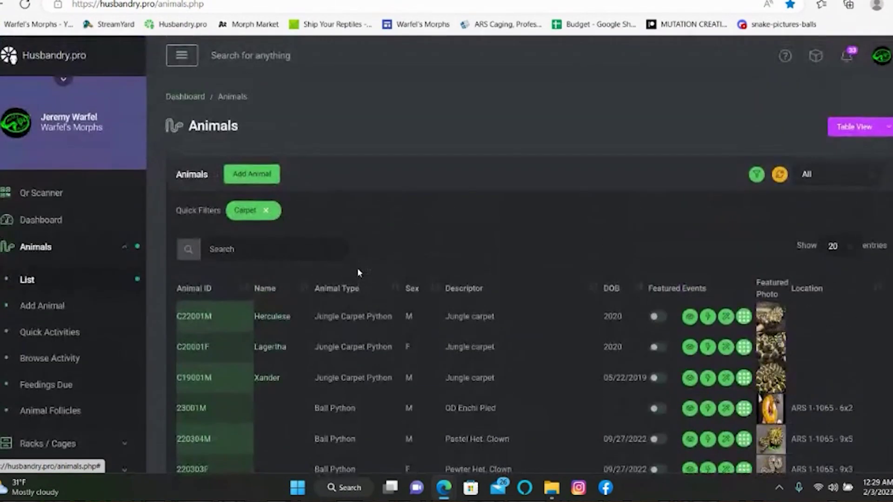
scroll(357, 268, down, 3)
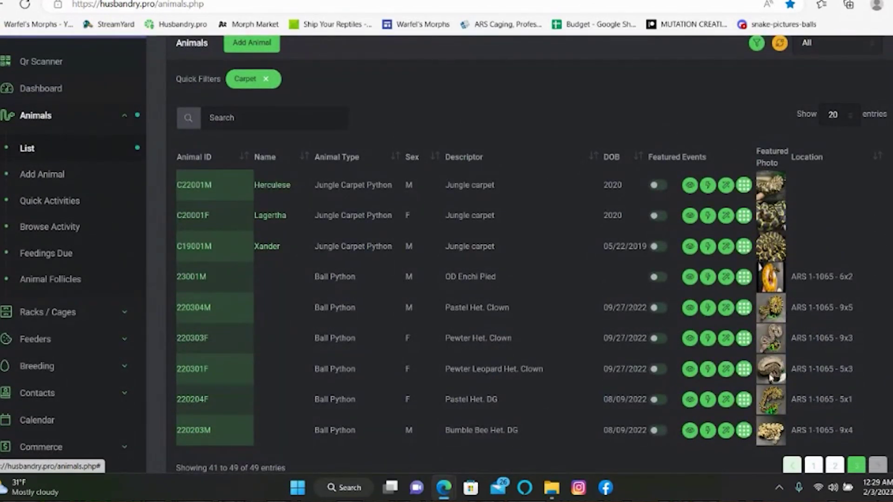
scroll(817, 468, down, 2)
click(816, 402)
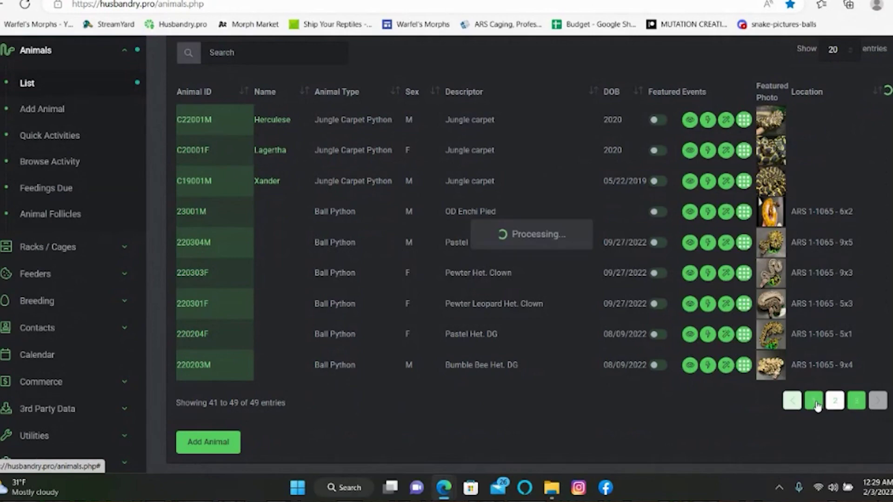
scroll(764, 276, up, 10)
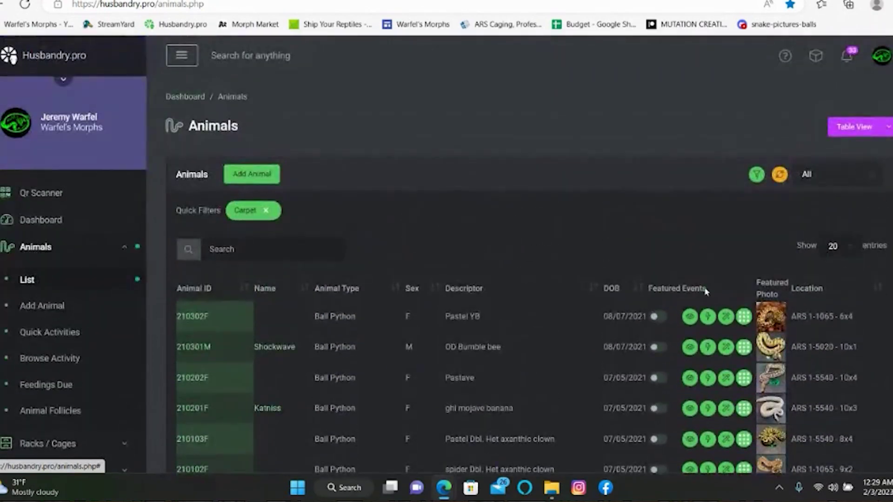
Switch the animals page to Grid View.
scroll(764, 276, down, 3)
scroll(835, 163, up, 3)
click(889, 128)
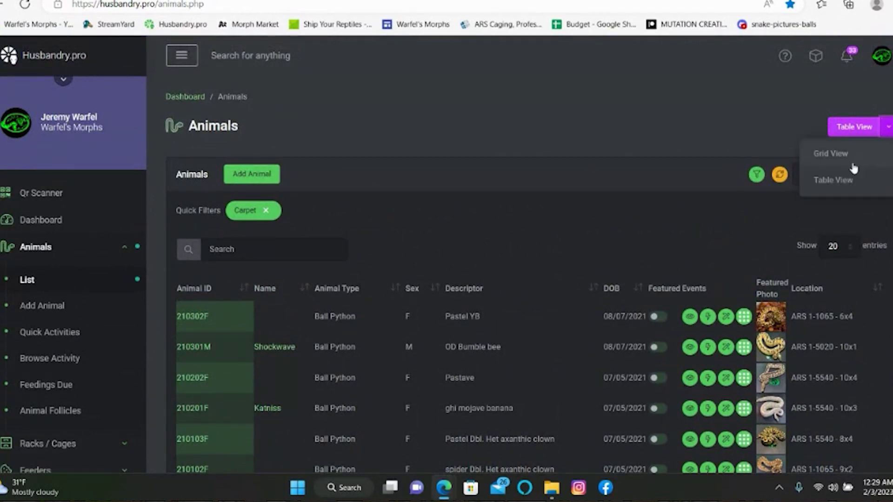
click(837, 158)
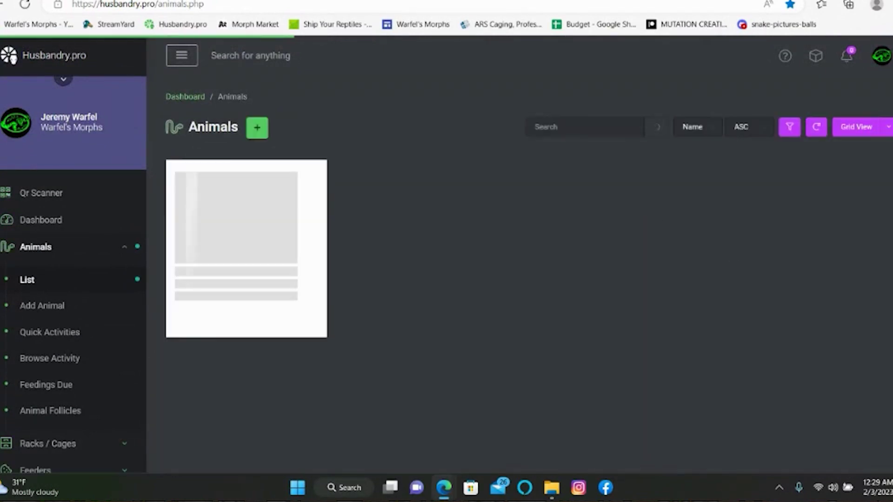
Browse the animal cards in the grid and examine the quick actions offered on them, such as View and View Genetics.
scroll(519, 279, down, 1)
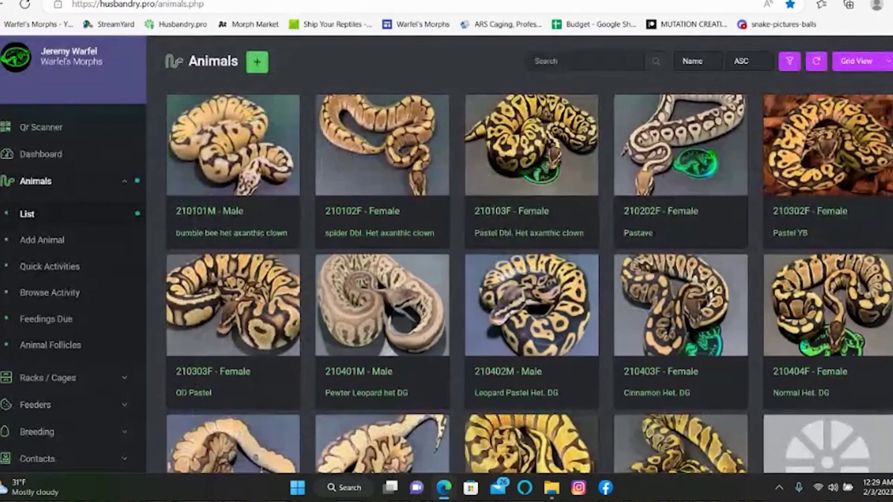
mouse_move(568, 211)
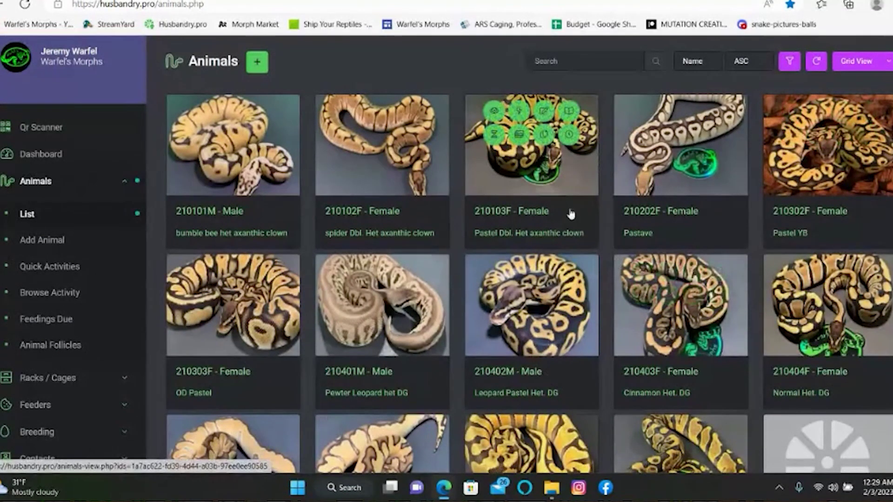
scroll(810, 282, down, 5)
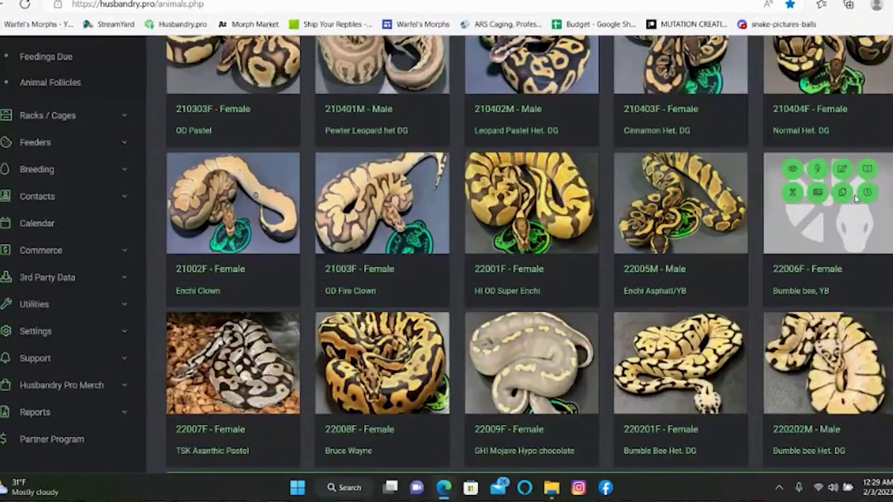
mouse_move(792, 358)
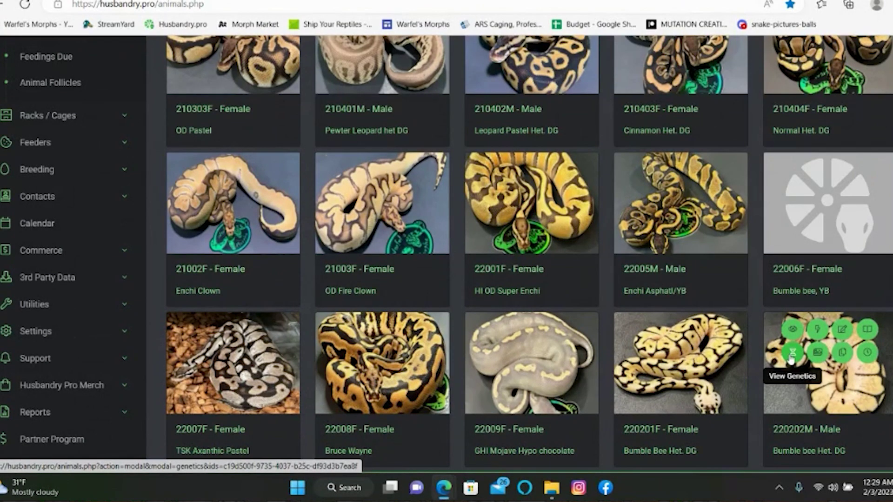
scroll(792, 360, down, 1)
scroll(605, 232, up, 1)
mouse_move(500, 175)
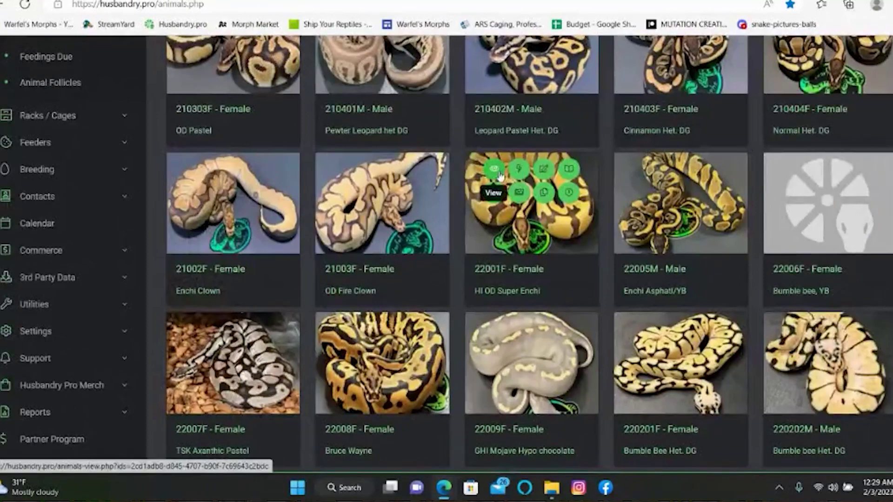
scroll(452, 121, up, 3)
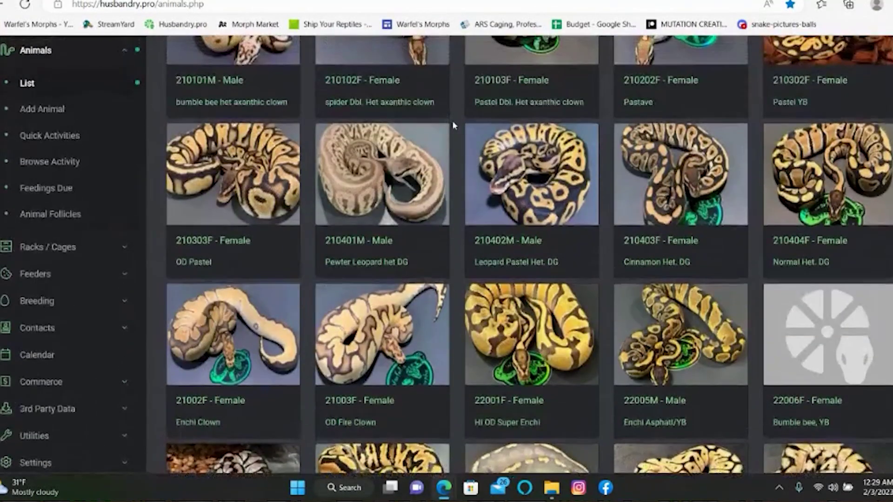
scroll(452, 121, up, 3)
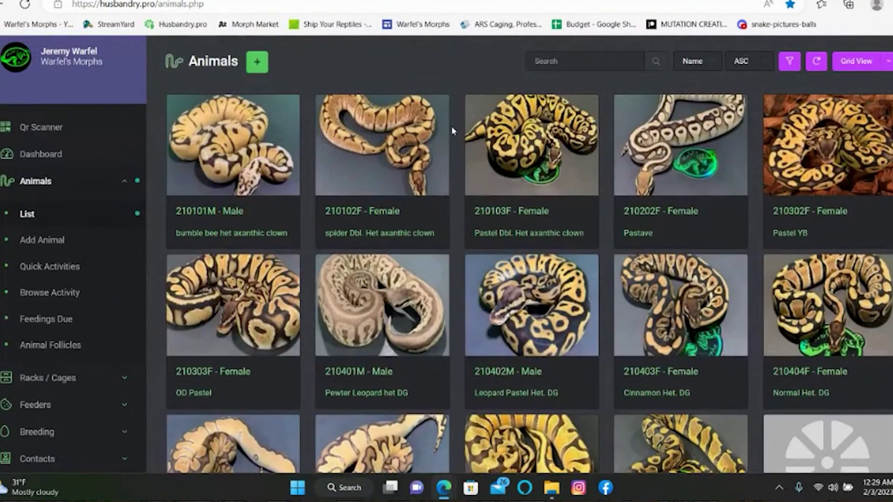
scroll(452, 123, up, 2)
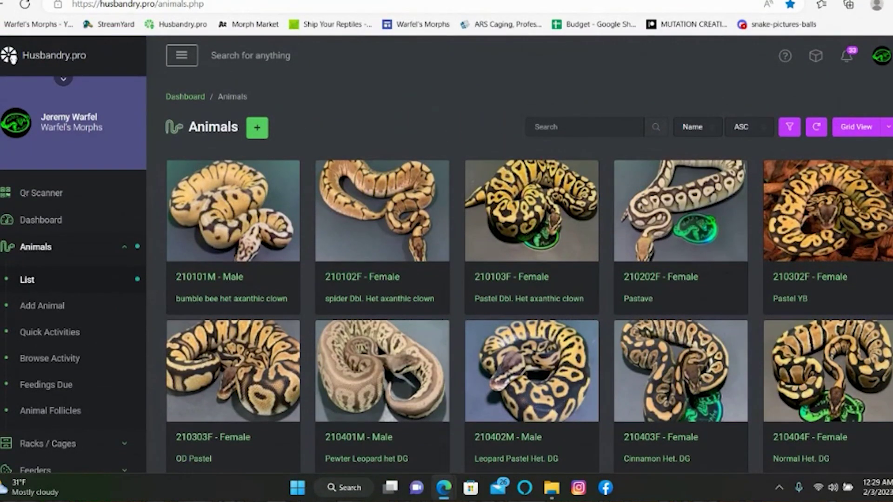
Switch the animals page back to Table View and look over the first rows and columns.
click(889, 127)
click(851, 180)
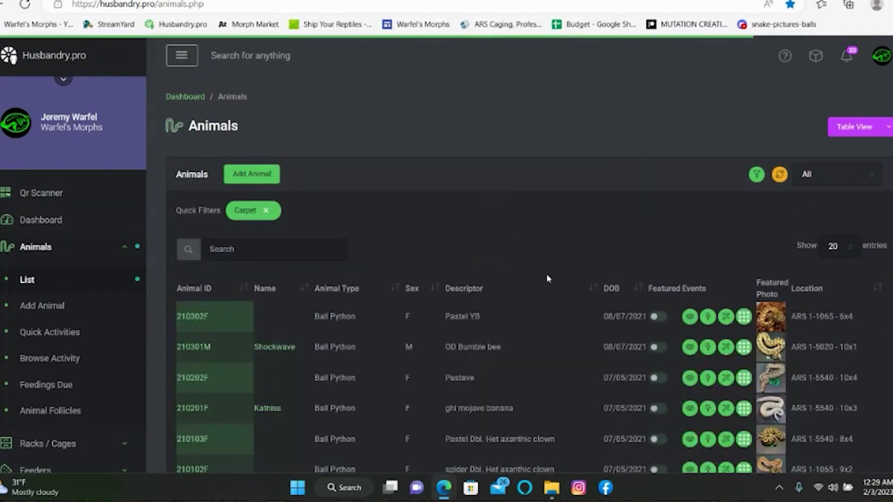
scroll(547, 278, down, 3)
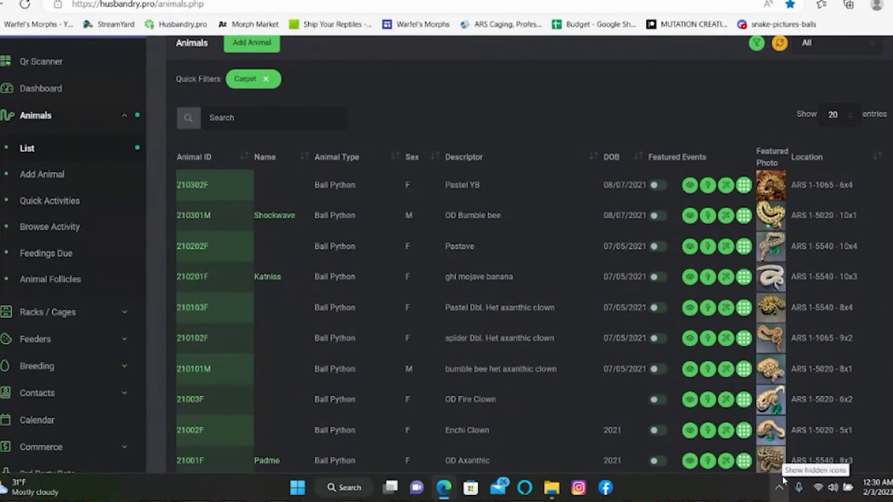
scroll(471, 121, down, 3)
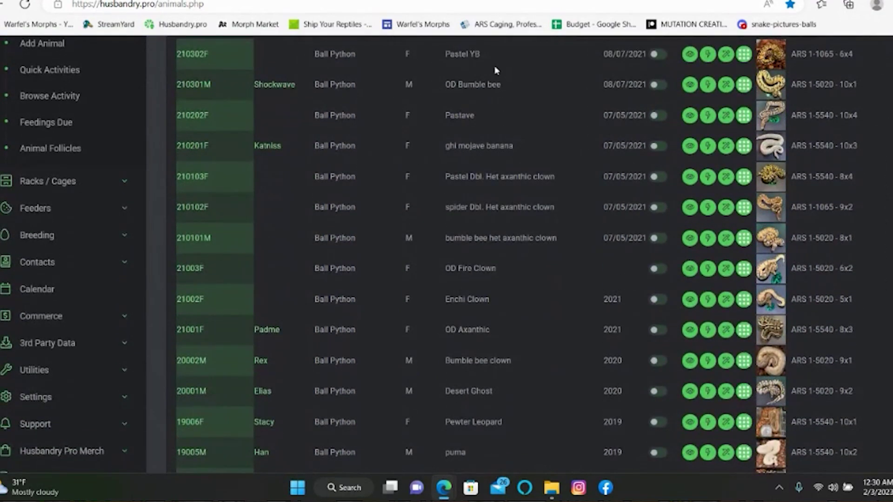
scroll(322, 98, up, 5)
scroll(253, 129, down, 2)
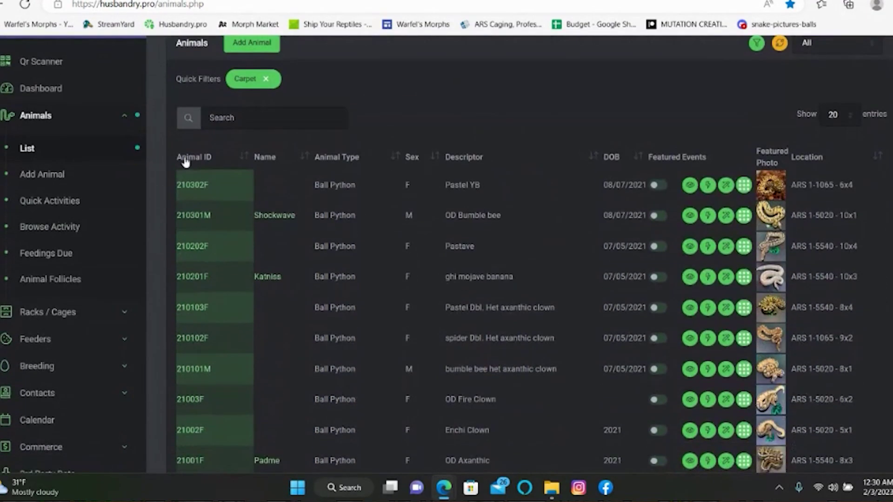
Open the General Settings page.
scroll(185, 160, down, 2)
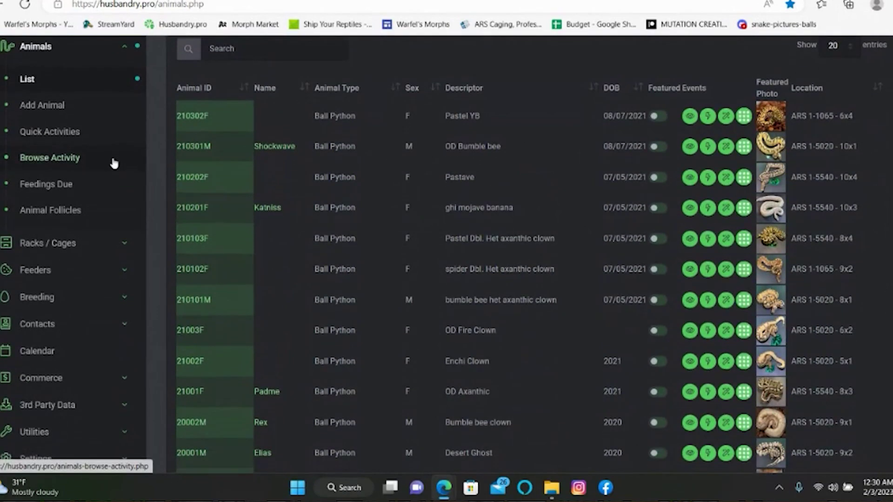
scroll(114, 163, down, 3)
scroll(73, 204, down, 2)
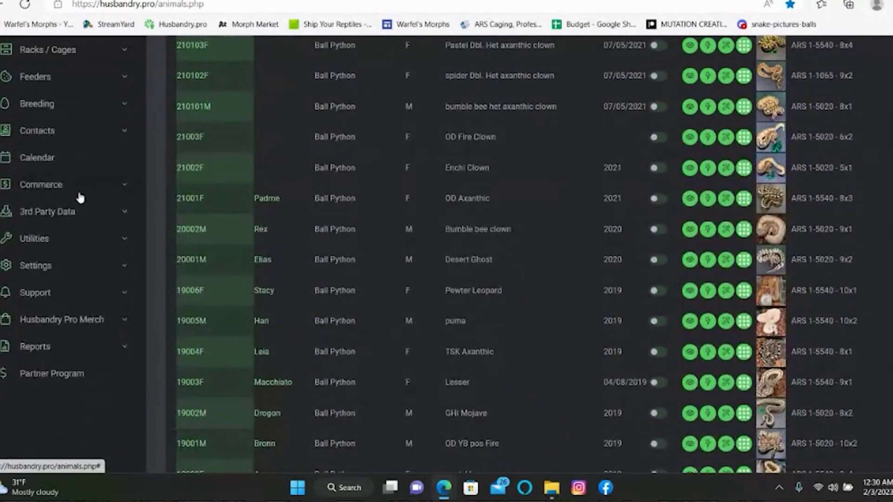
click(58, 267)
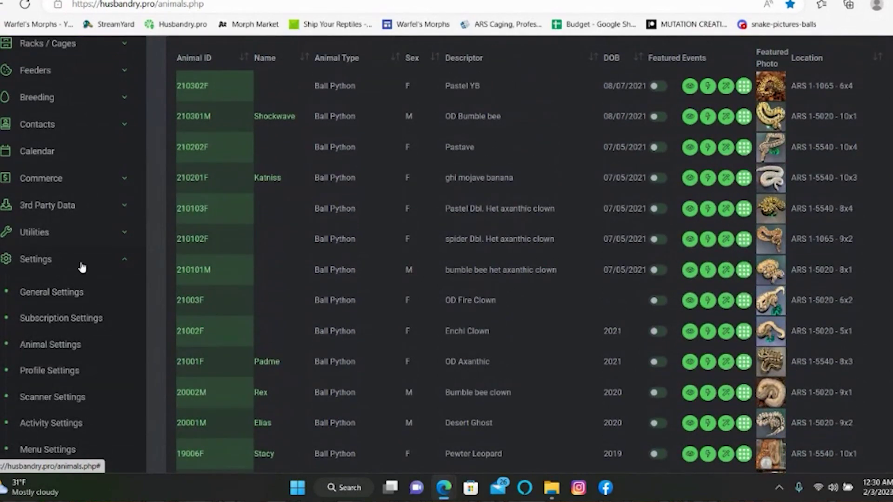
click(73, 297)
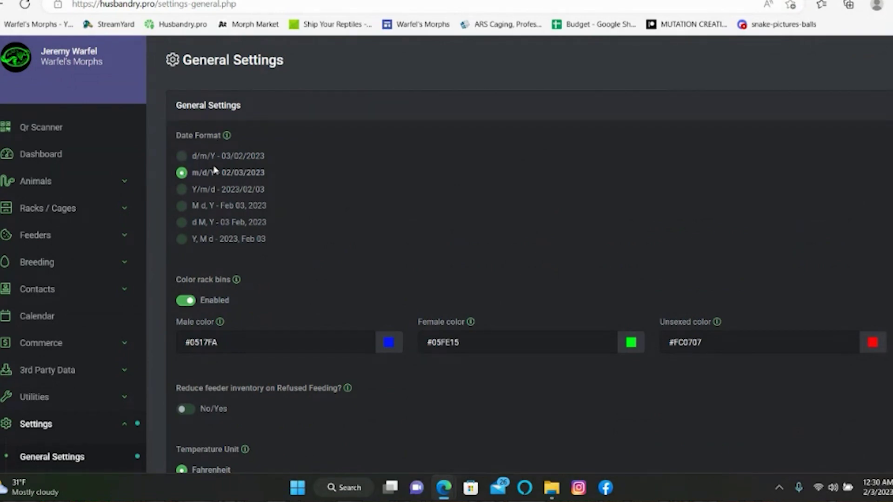
Examine the Color rack bins settings by viewing the colour pickers for the male, female and unsexed colours without changing them.
scroll(273, 240, down, 2)
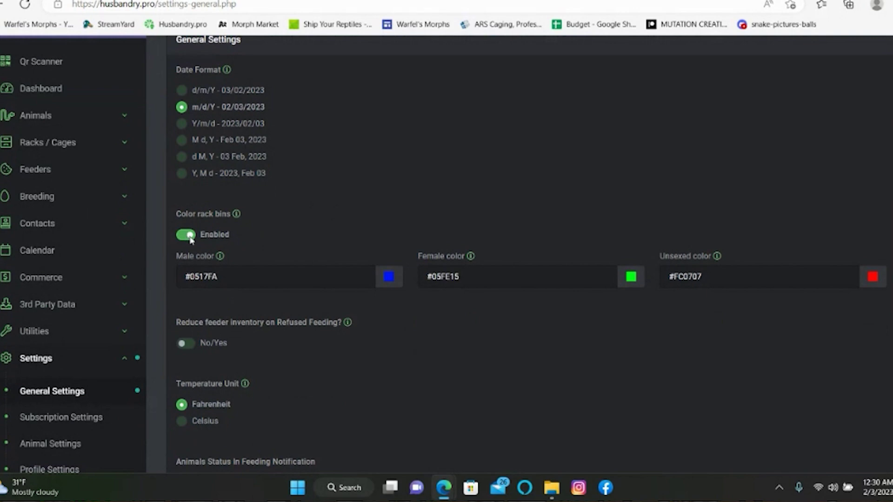
click(389, 280)
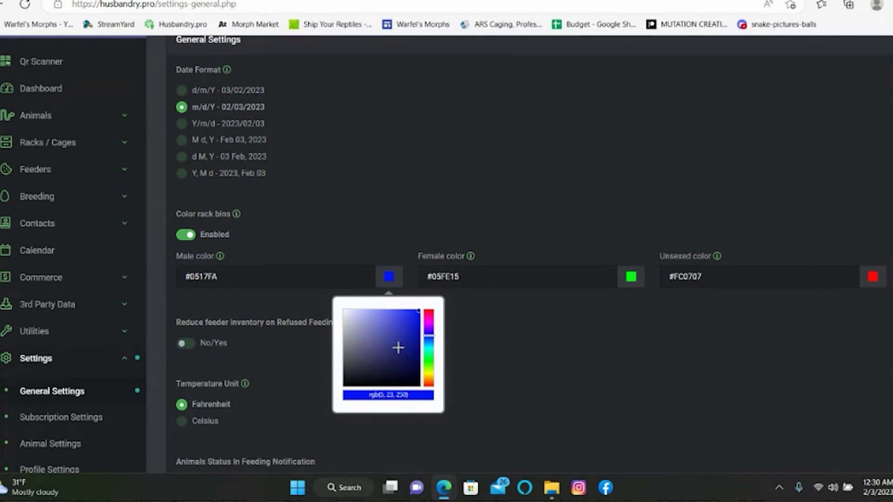
click(630, 279)
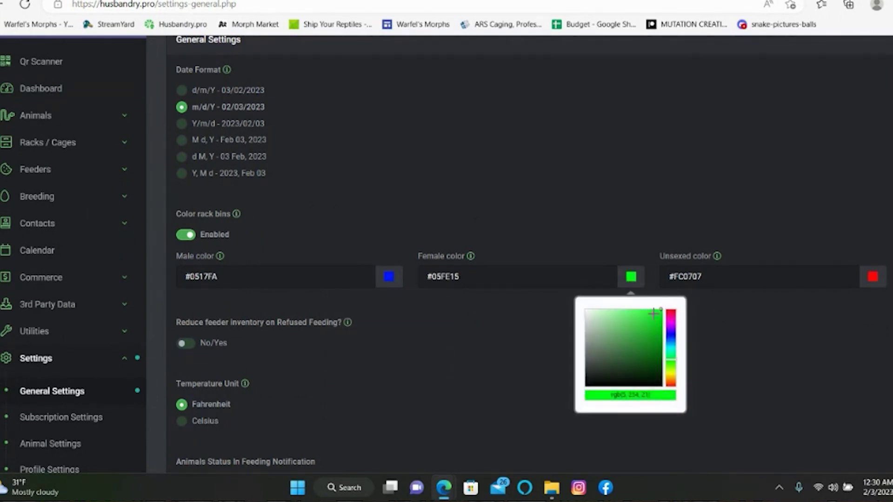
click(873, 277)
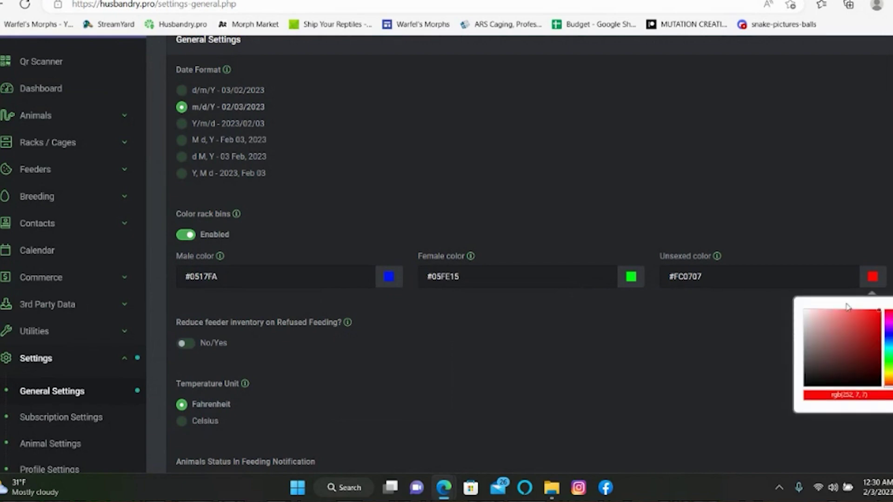
click(776, 190)
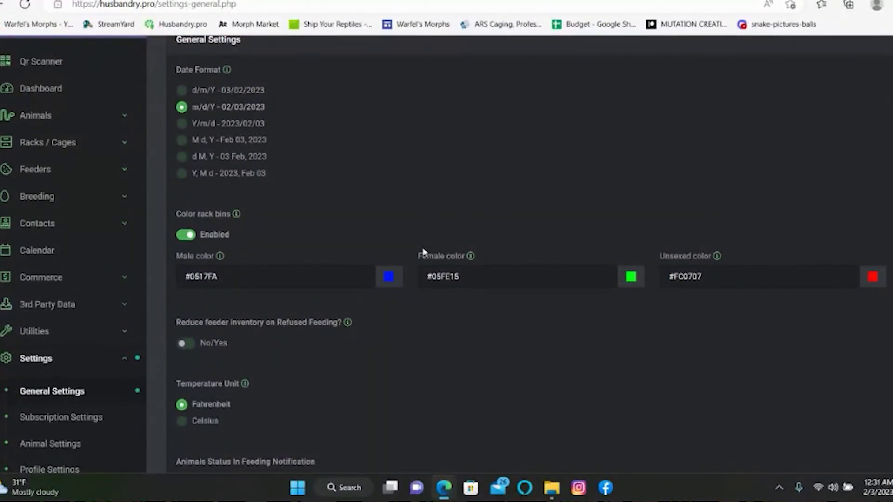
Review the general settings for temperature unit, feeding notification status, After Record Activity, dashboard panel order and low feeder notification.
scroll(423, 254, down, 1)
scroll(209, 345, down, 1)
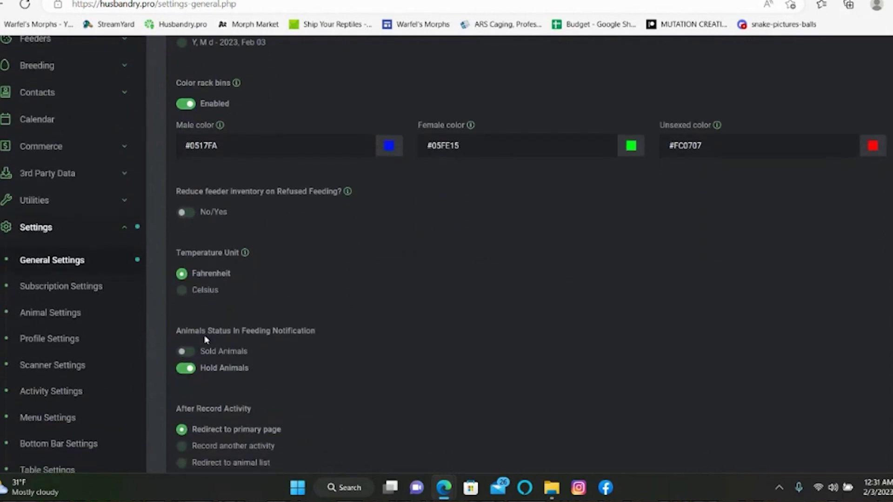
scroll(255, 237, down, 2)
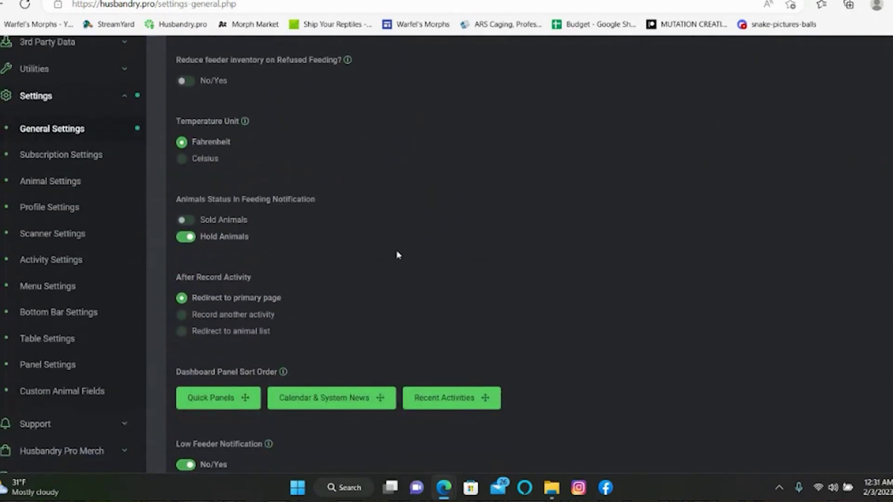
scroll(230, 218, down, 2)
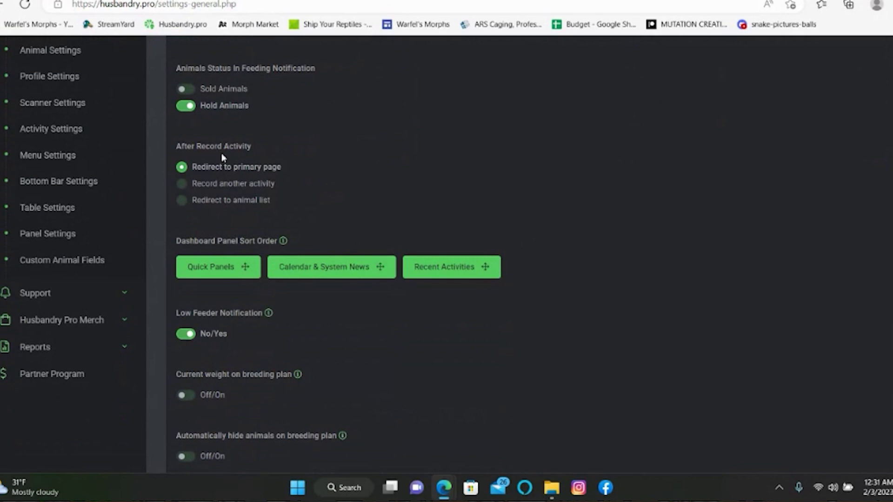
scroll(222, 158, down, 1)
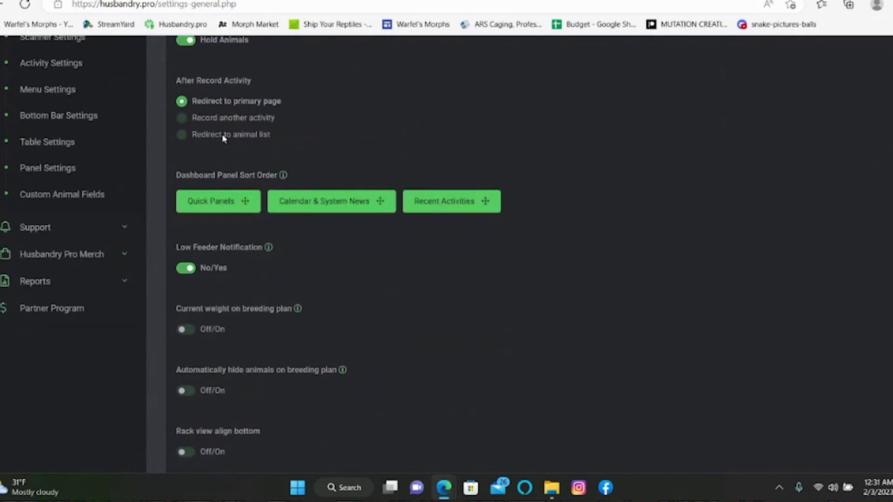
scroll(223, 137, down, 1)
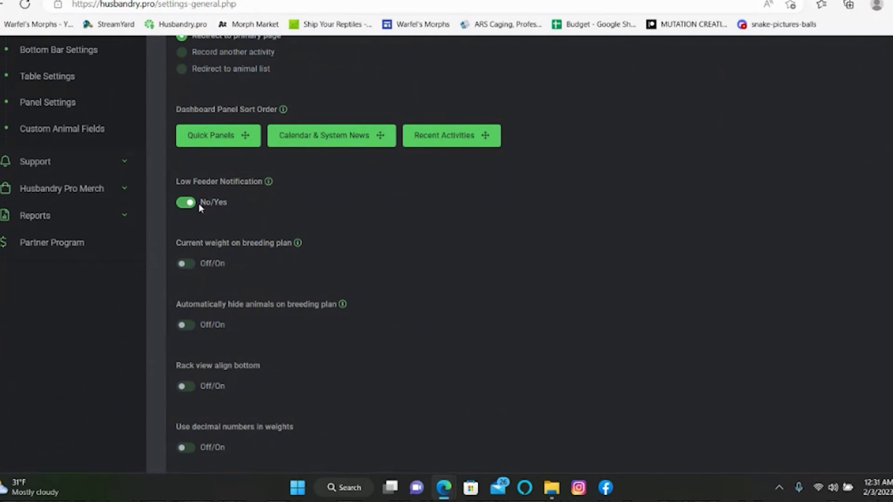
Examine the breeding plan, rack view, decimal number, feeder item selection and public QR code settings further down the page.
scroll(246, 224, down, 3)
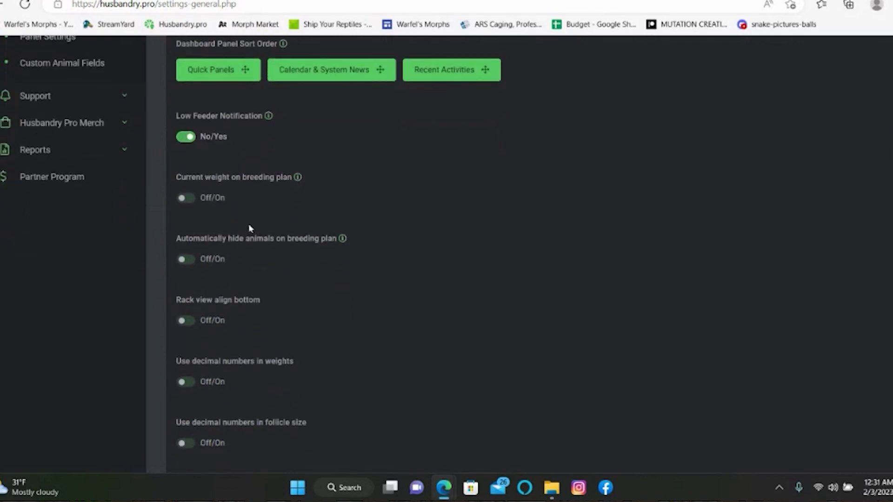
scroll(246, 226, down, 3)
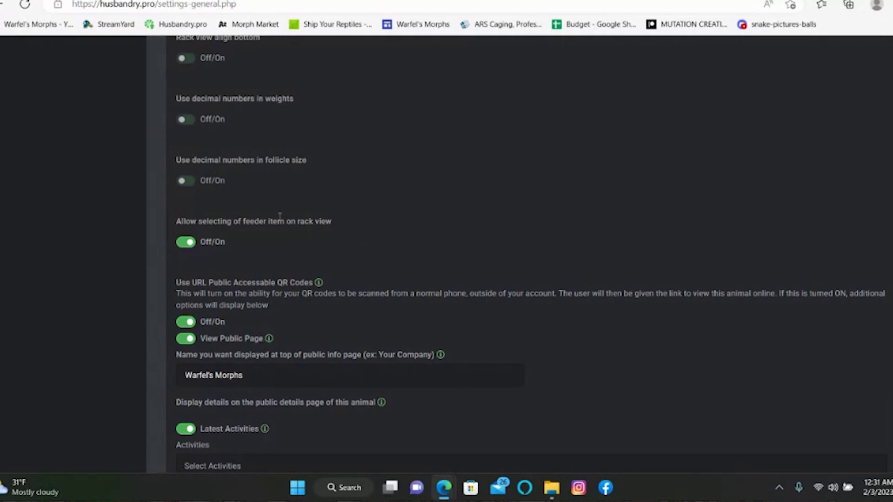
scroll(223, 230, up, 4)
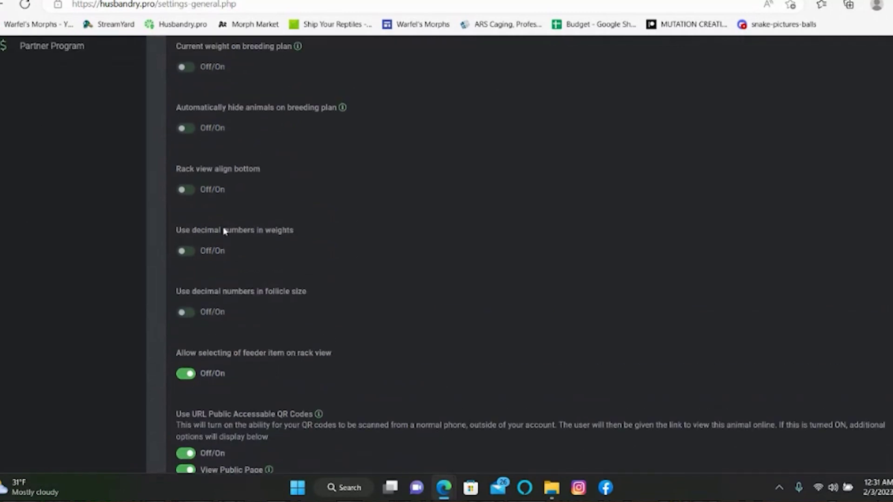
scroll(228, 232, up, 1)
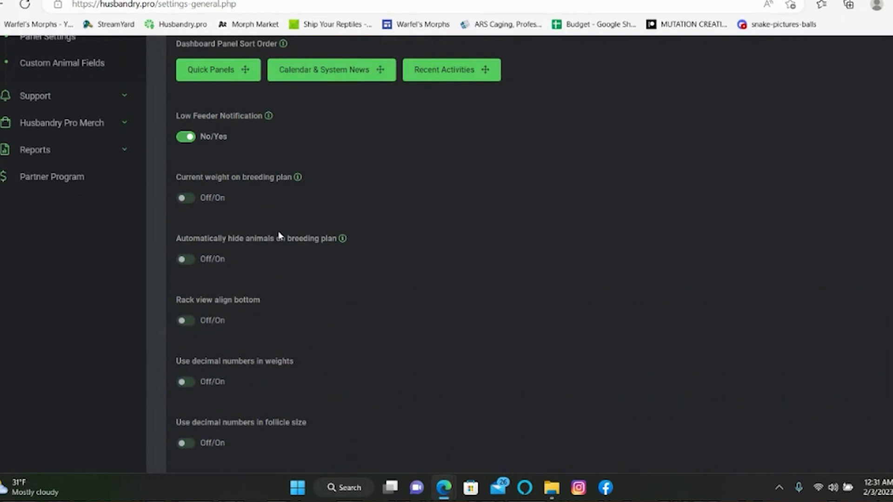
scroll(280, 236, down, 1)
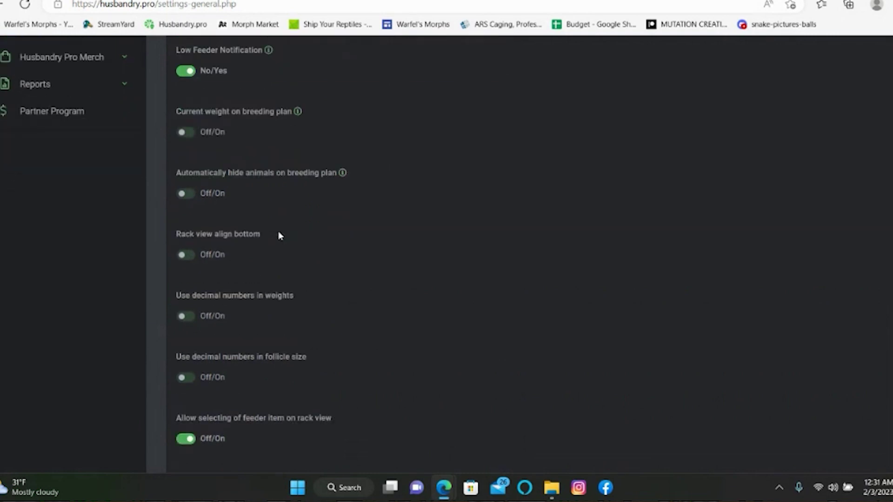
scroll(279, 236, down, 3)
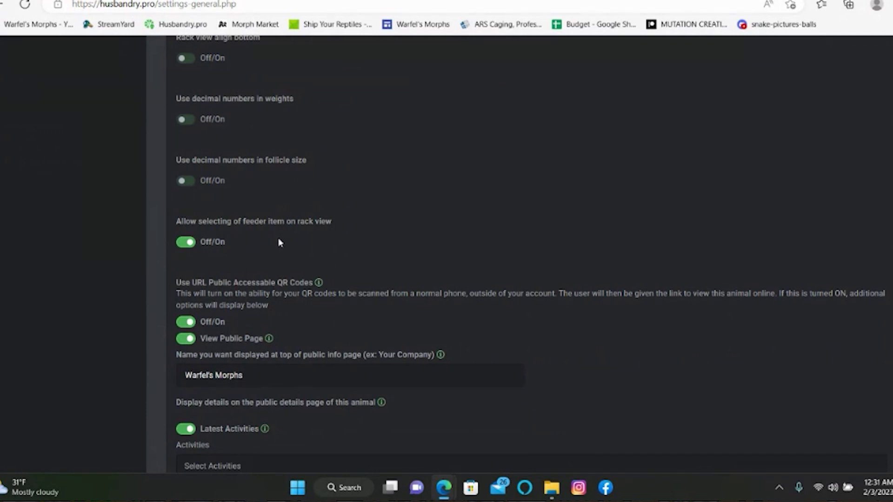
scroll(277, 239, down, 1)
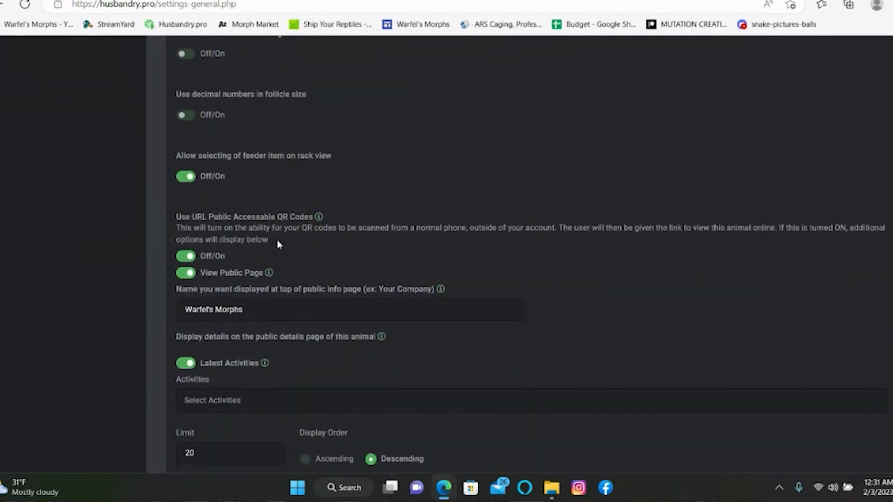
scroll(264, 216, down, 2)
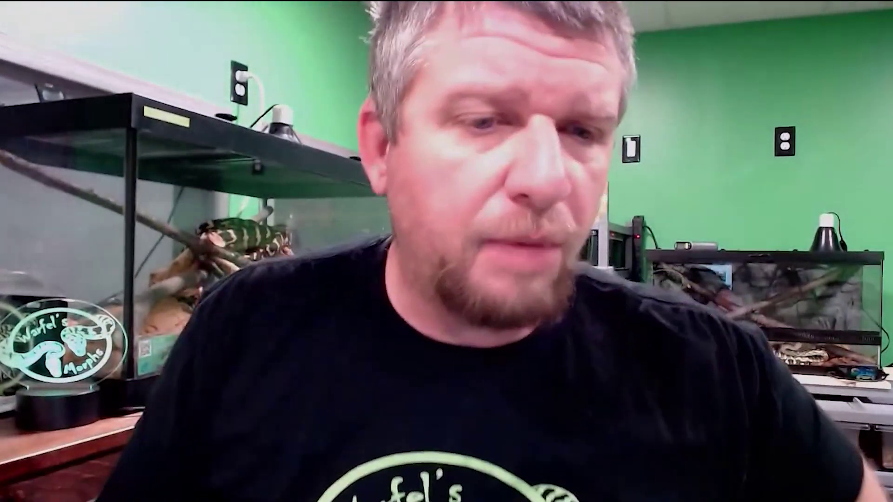
Share the screen in StreamYard, return to Husbandry.pro's General Settings, and review the public QR code and animal details page options.
click(326, 363)
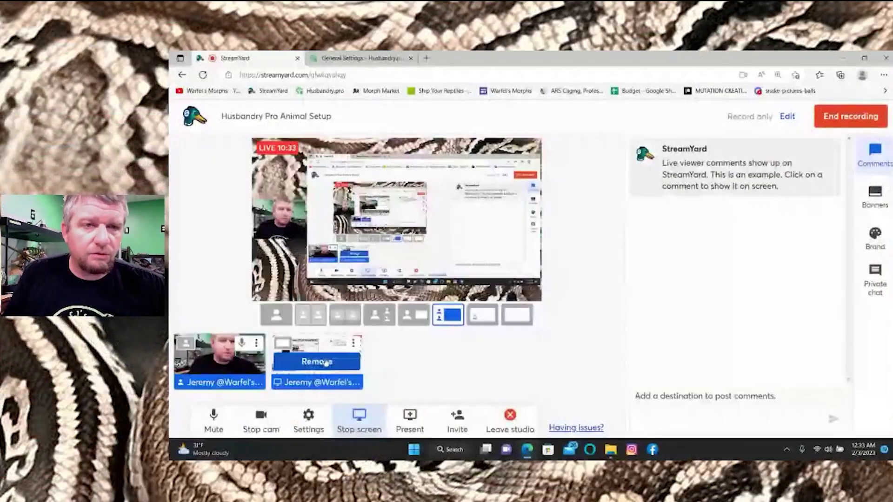
click(353, 58)
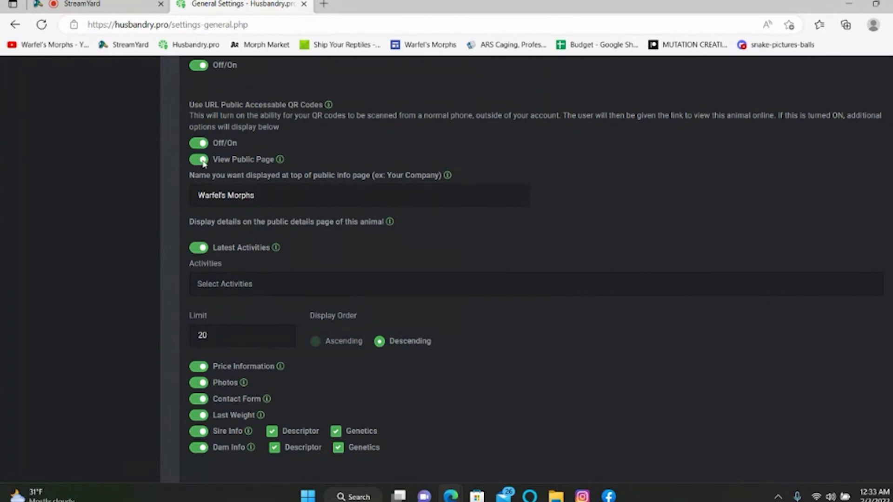
scroll(385, 150, down, 3)
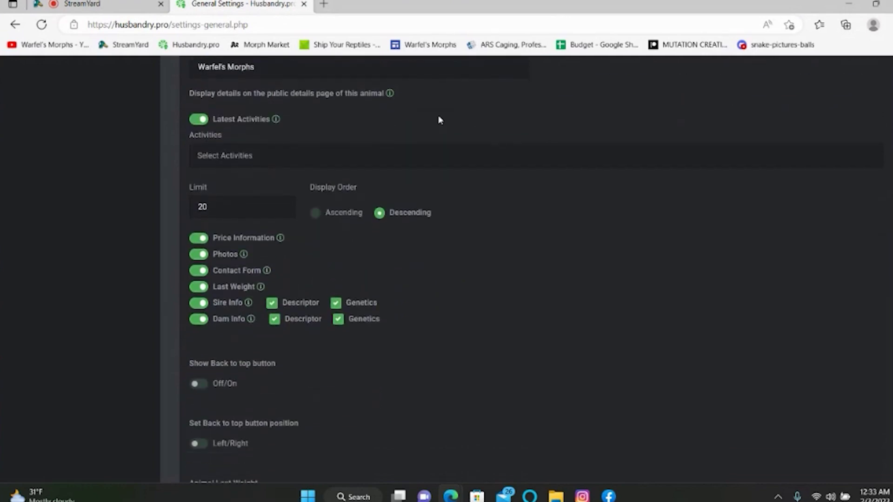
scroll(439, 119, up, 3)
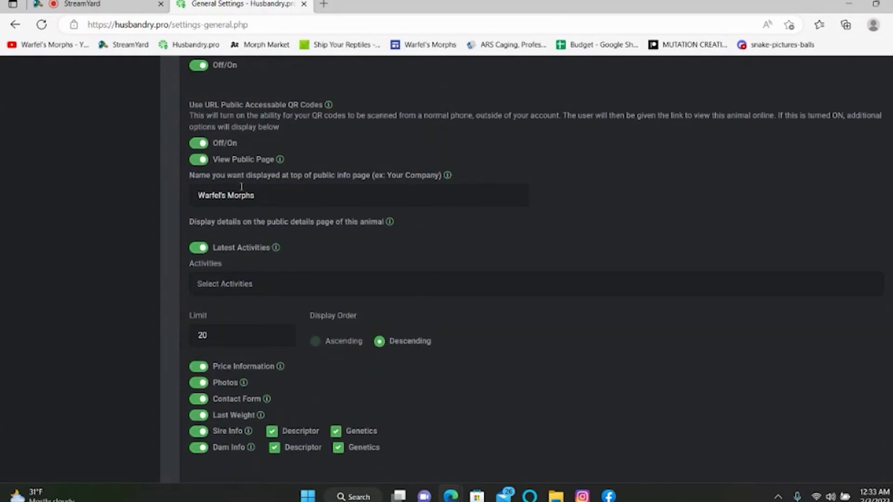
scroll(235, 242, down, 2)
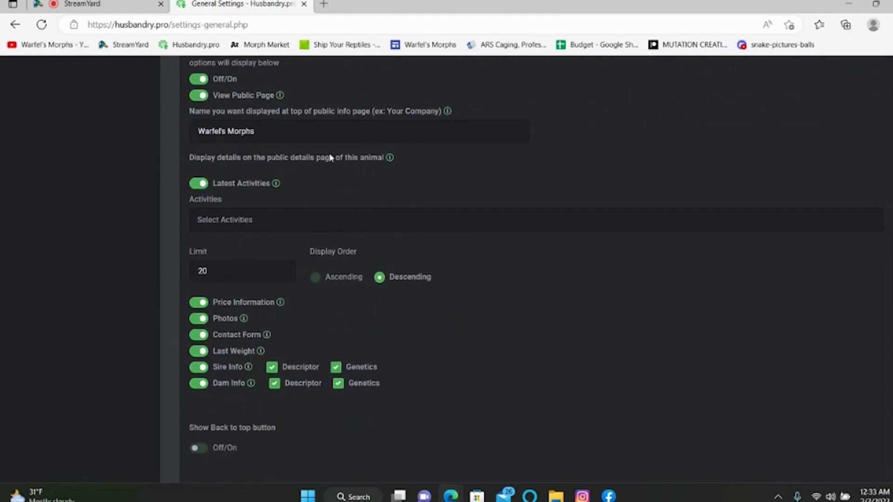
Add Feeding and Weight to the Latest Activities displayed on the animal's public details page.
click(274, 219)
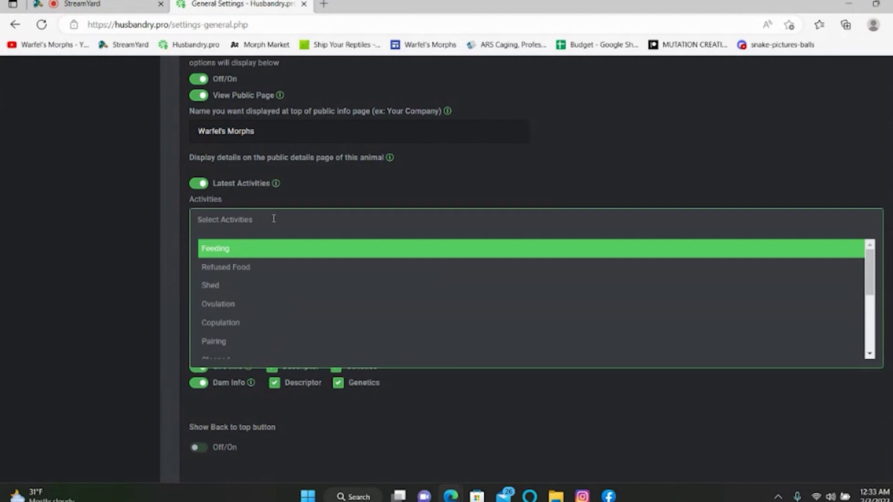
scroll(281, 235, down, 1)
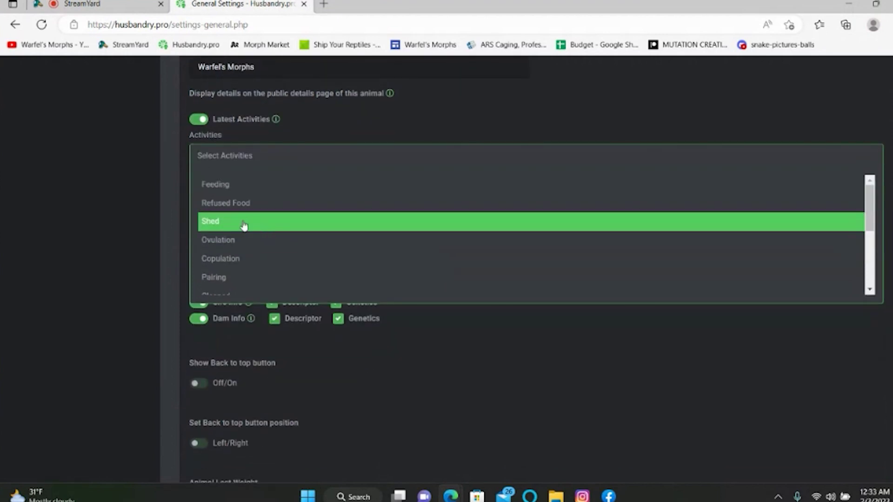
click(219, 185)
click(294, 153)
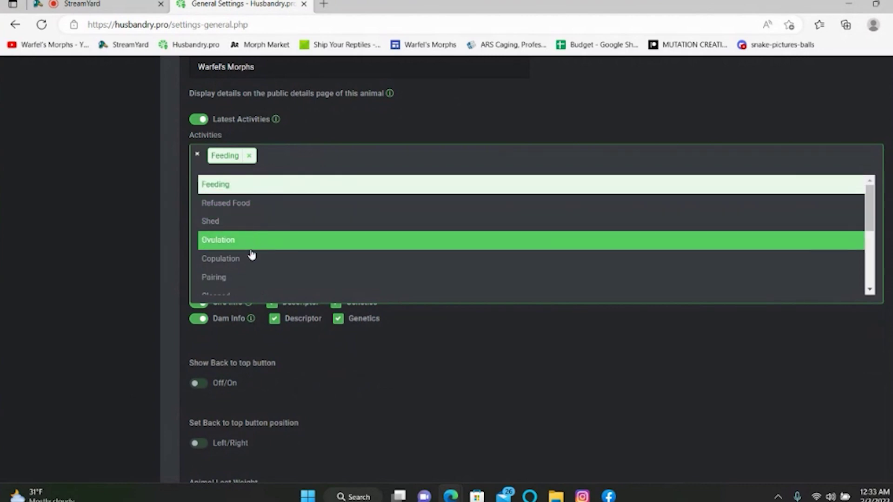
scroll(251, 265, down, 2)
scroll(252, 267, down, 1)
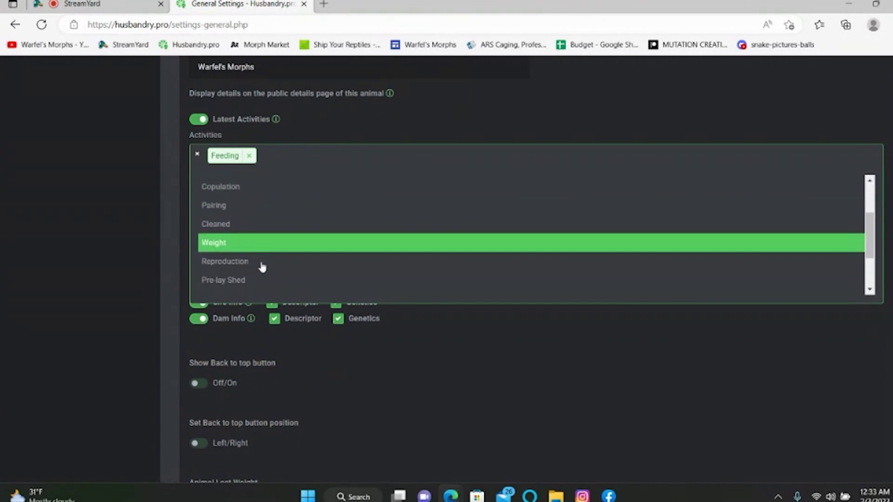
click(248, 255)
Add Skip Feeding and Photo to the activities displayed on the animal's public details page.
click(339, 161)
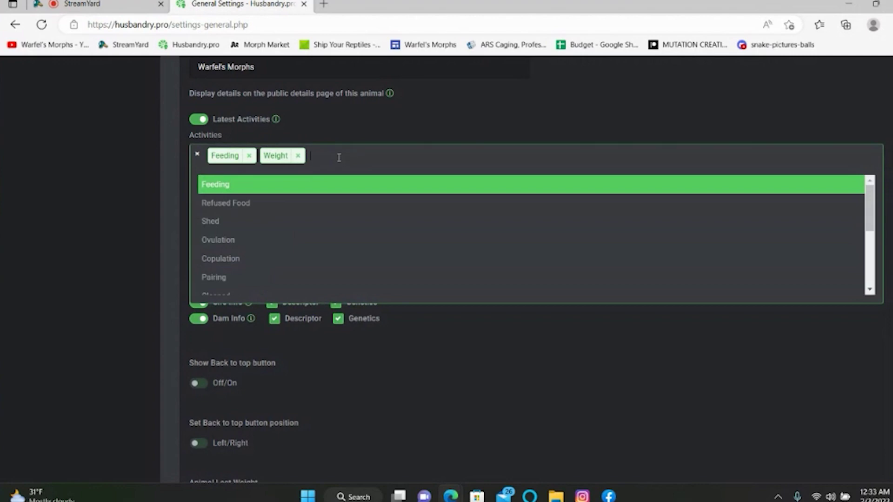
scroll(265, 225, down, 3)
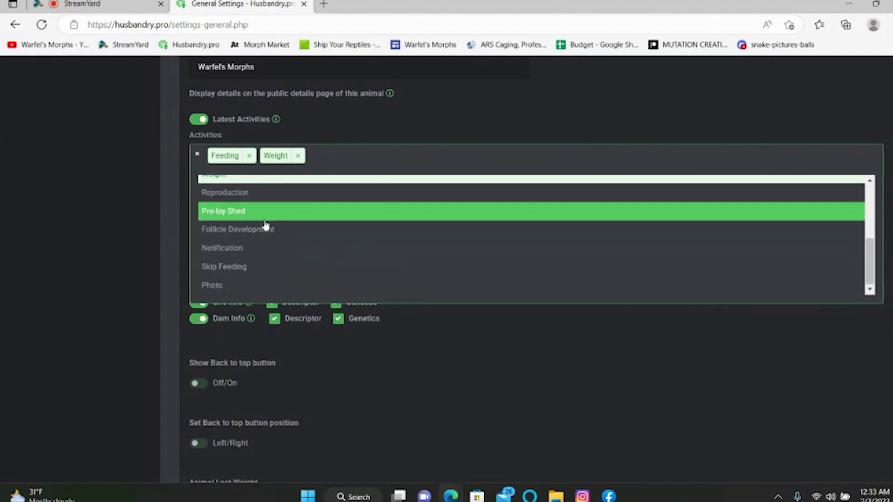
click(252, 268)
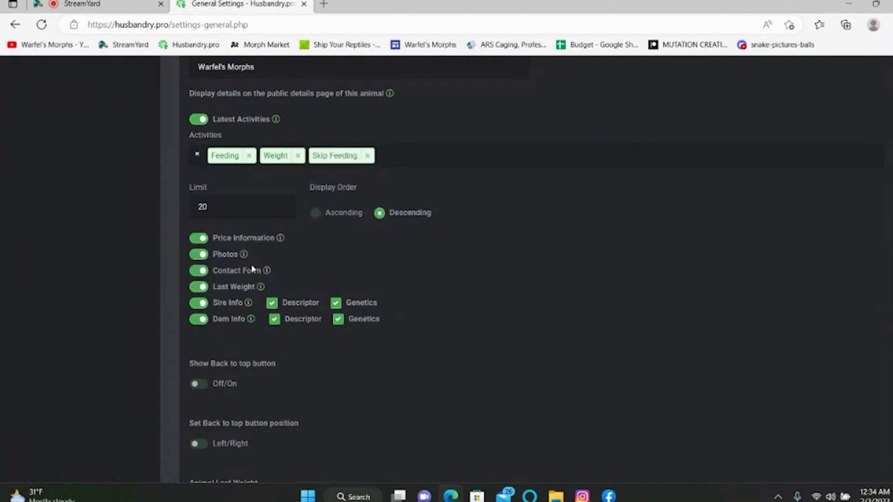
click(413, 150)
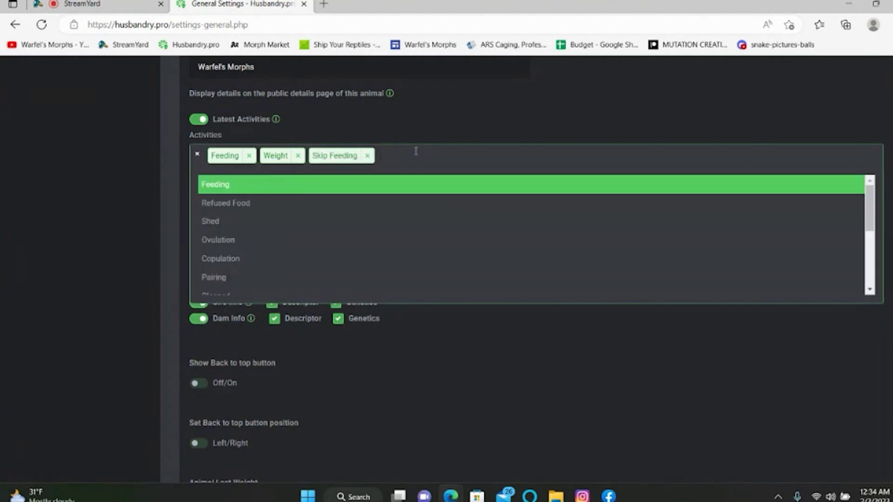
scroll(282, 240, down, 3)
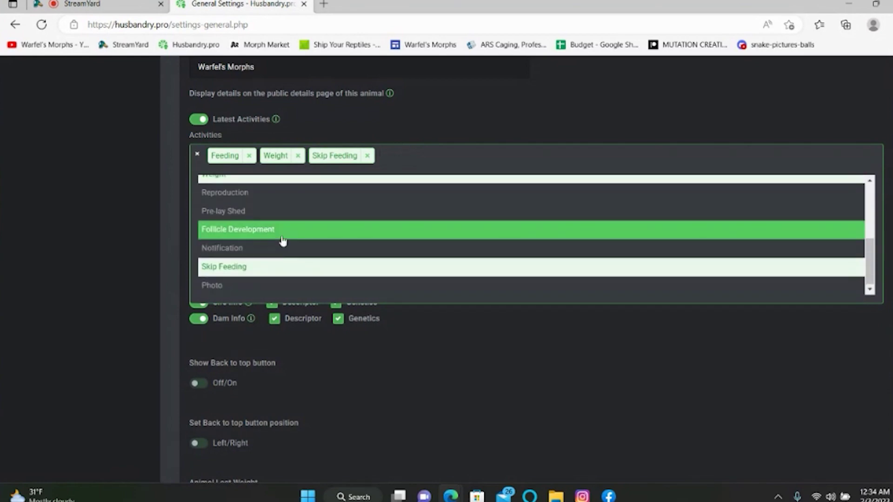
click(244, 284)
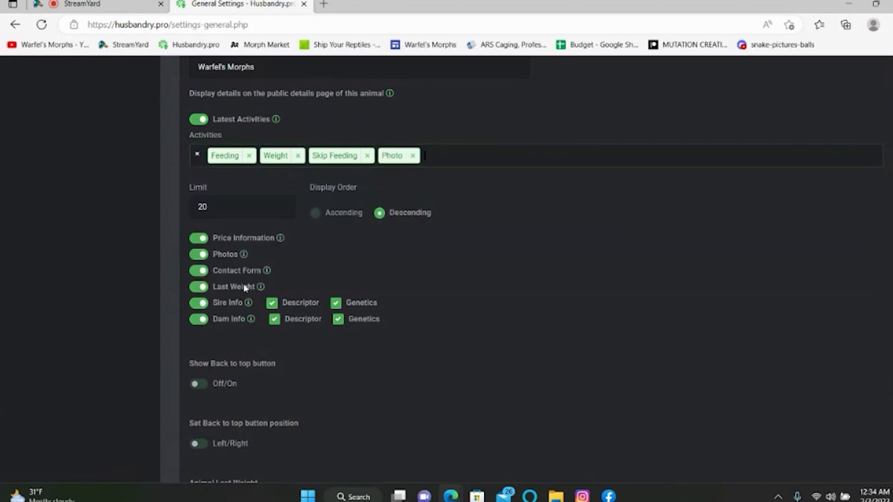
Add Reproduction to the Latest Activities displayed on the animal's public details page.
click(440, 153)
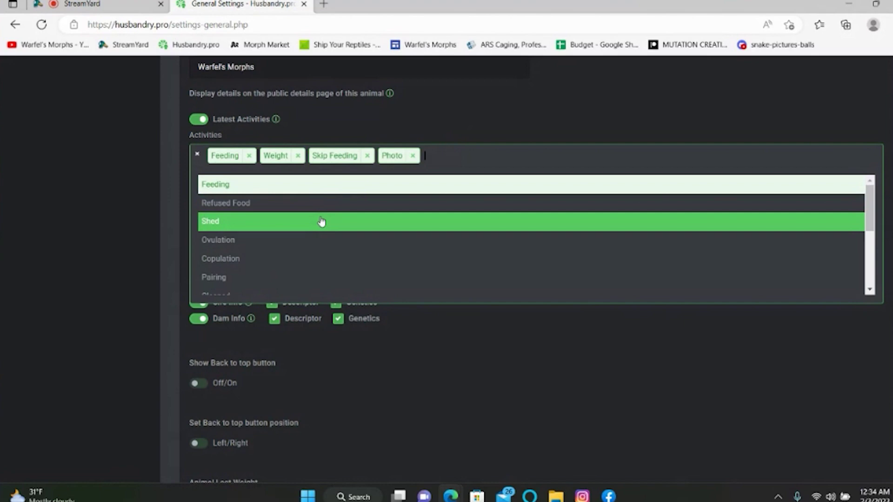
scroll(321, 222, down, 2)
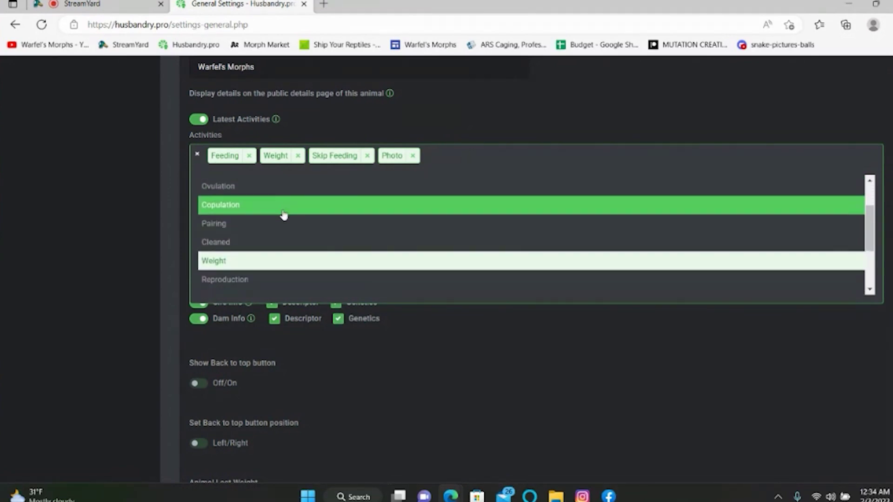
scroll(284, 213, down, 3)
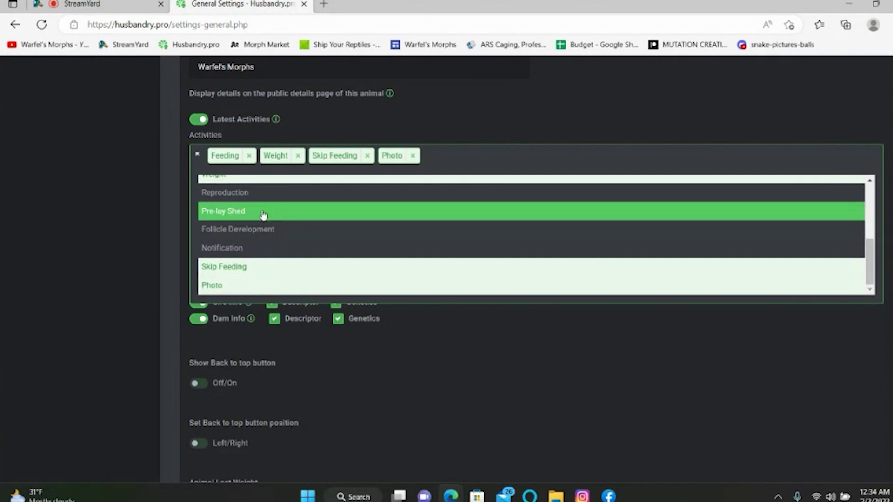
scroll(263, 215, up, 3)
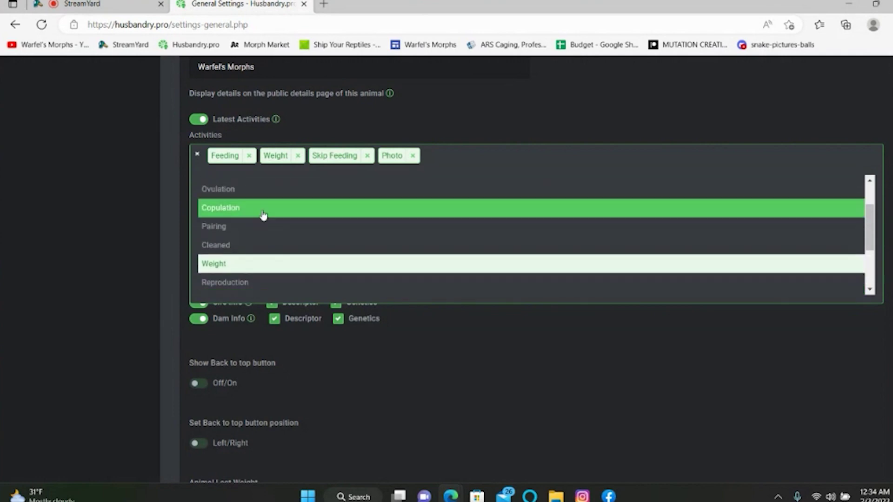
scroll(262, 214, down, 1)
click(262, 250)
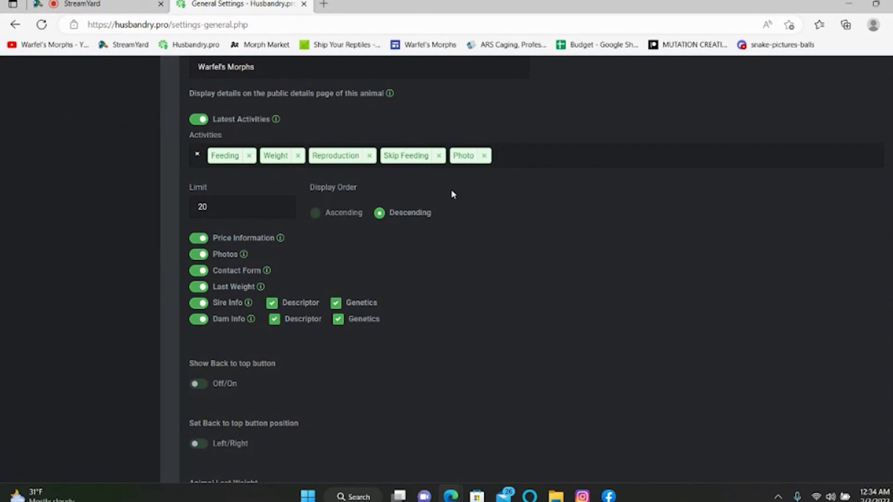
Examine the public page display options along with the back to top, last weight, mobile panel, screen rotation and NFC settings.
scroll(451, 195, down, 3)
scroll(447, 190, up, 3)
scroll(229, 237, down, 2)
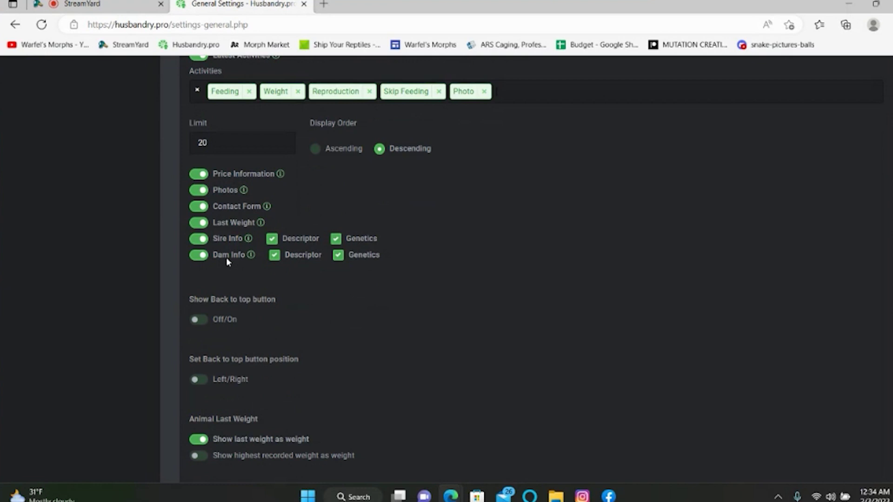
scroll(226, 257, down, 3)
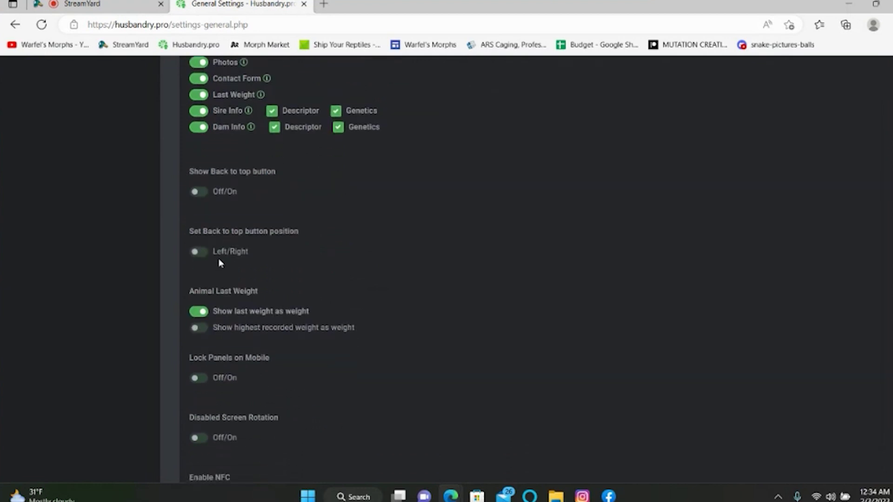
scroll(305, 217, down, 2)
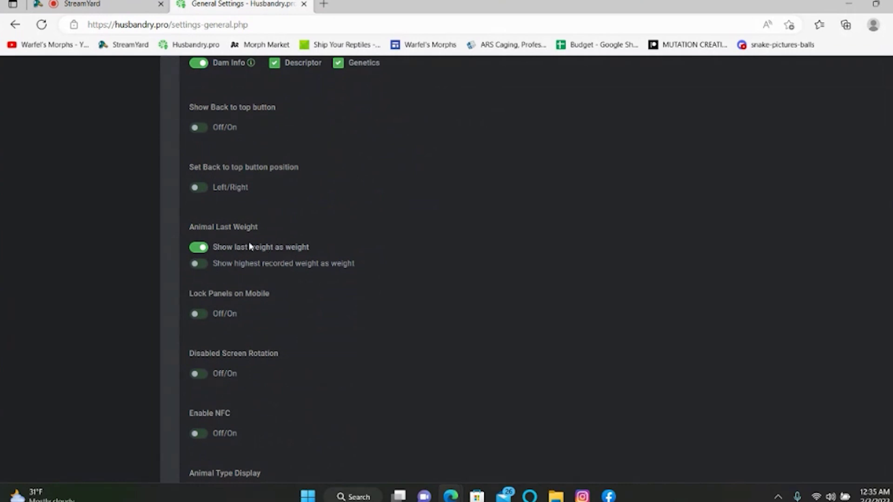
scroll(270, 247, down, 1)
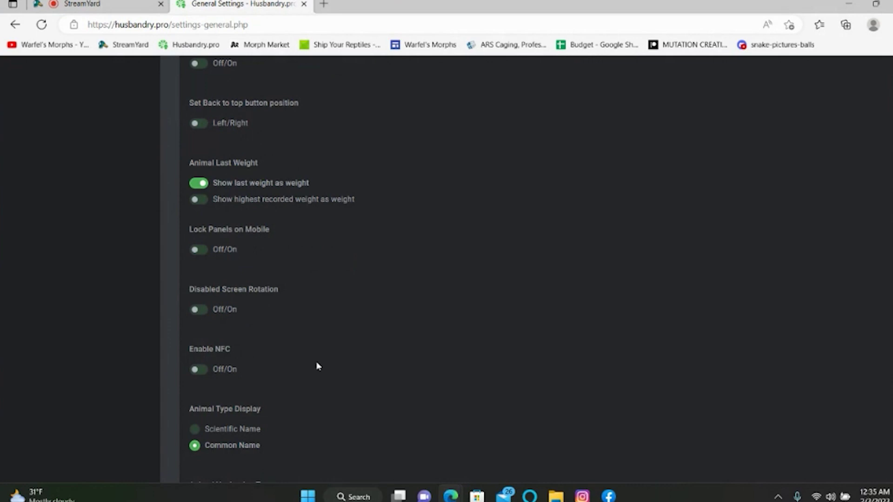
scroll(318, 367, up, 7)
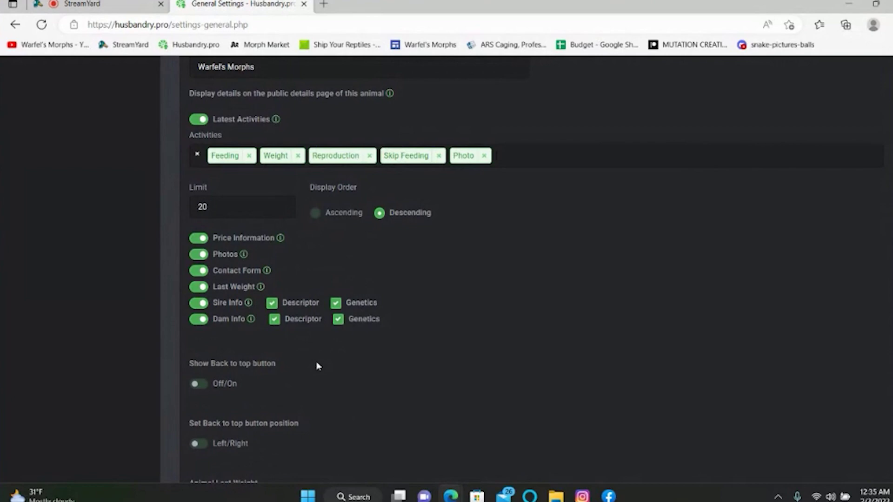
scroll(318, 367, up, 1)
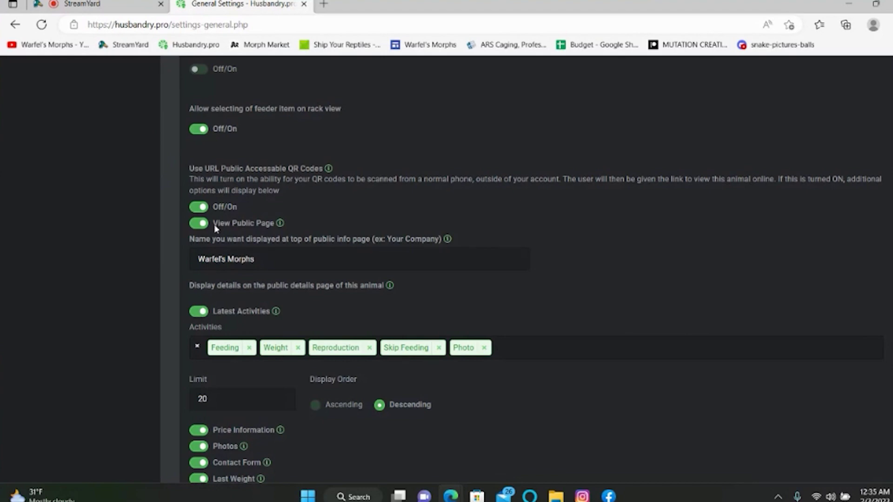
Save the changes made to the General Settings.
scroll(219, 224, down, 14)
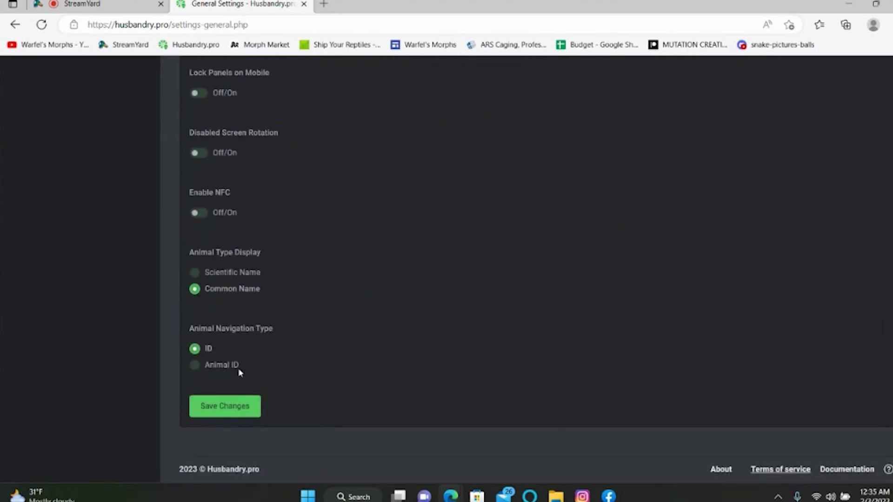
click(227, 411)
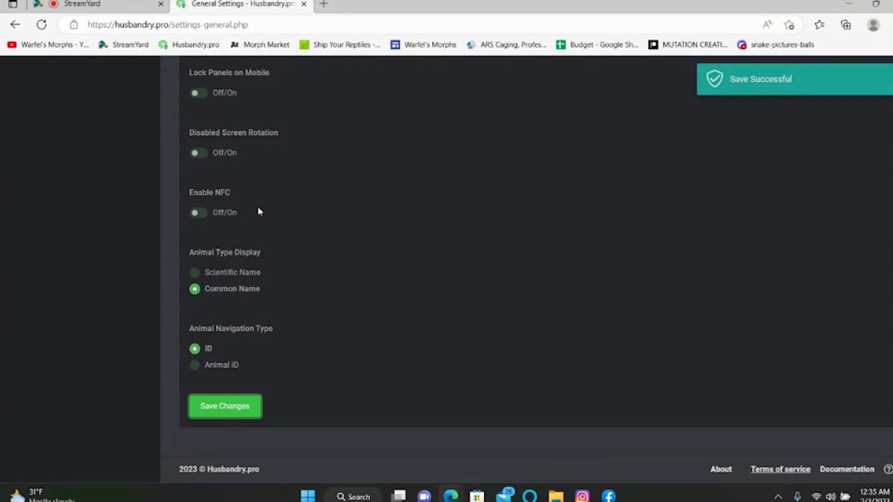
Look through the available settings categories and open the Table Settings page.
scroll(259, 211, up, 15)
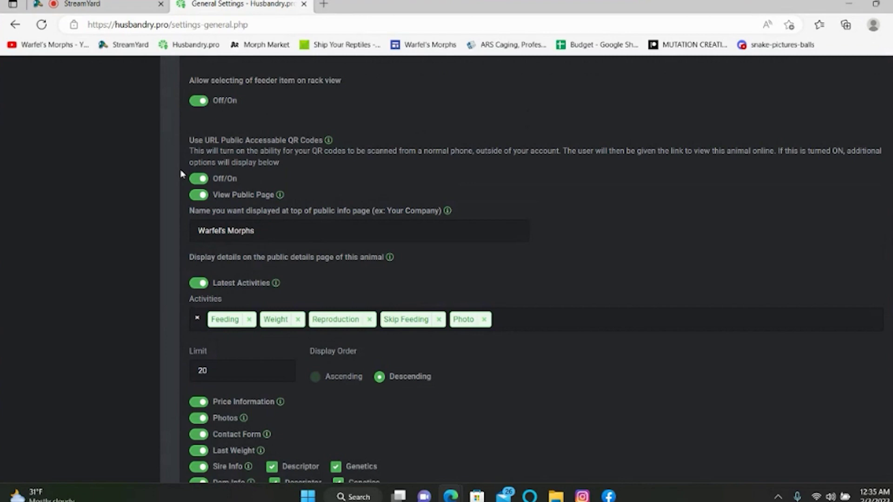
scroll(181, 174, up, 10)
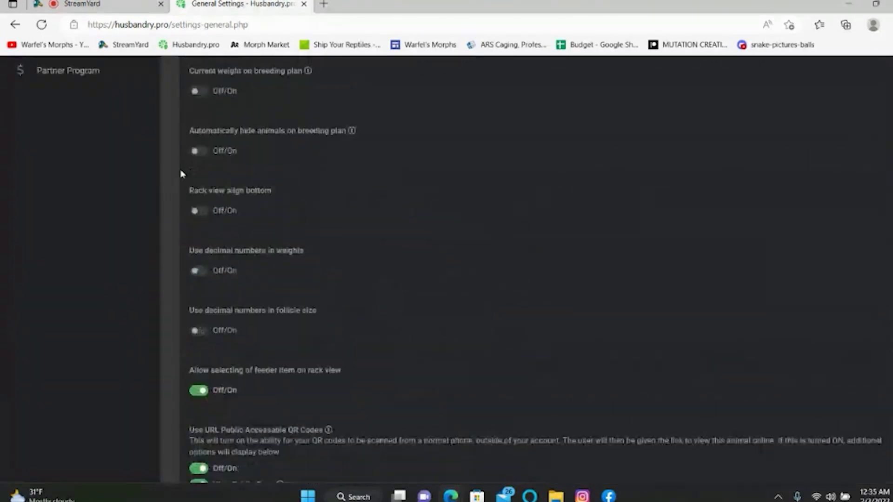
scroll(171, 172, up, 4)
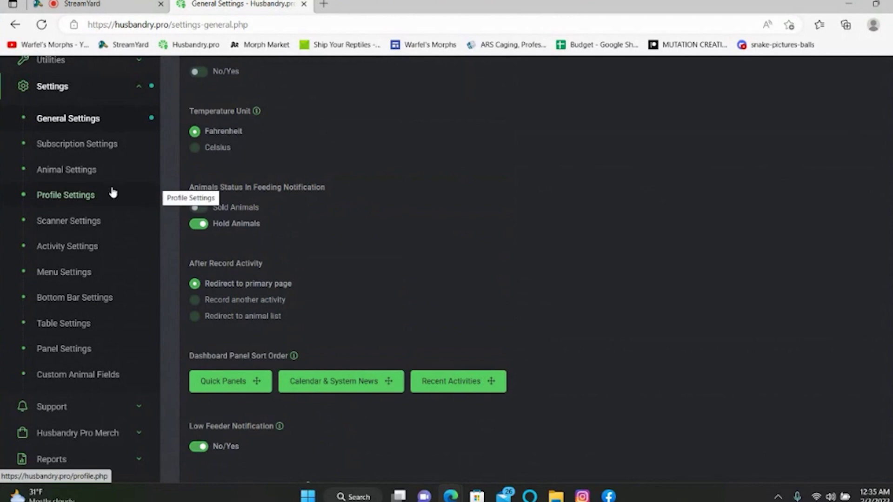
scroll(119, 194, down, 1)
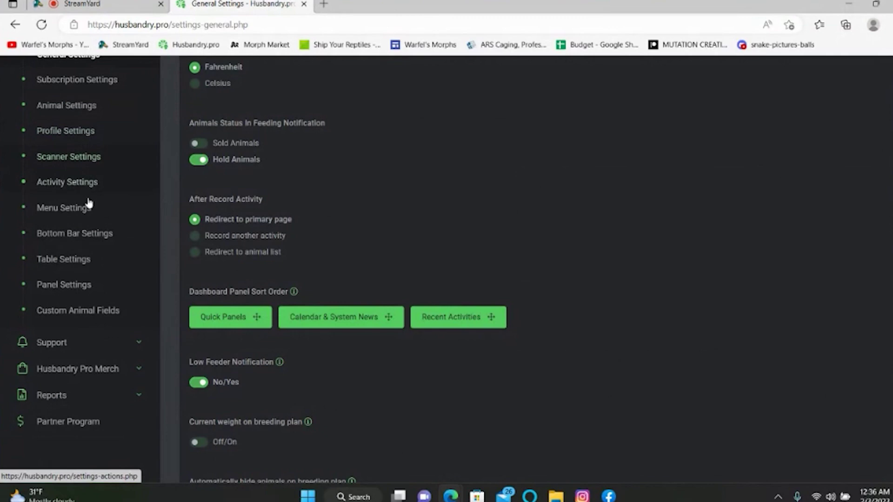
click(82, 262)
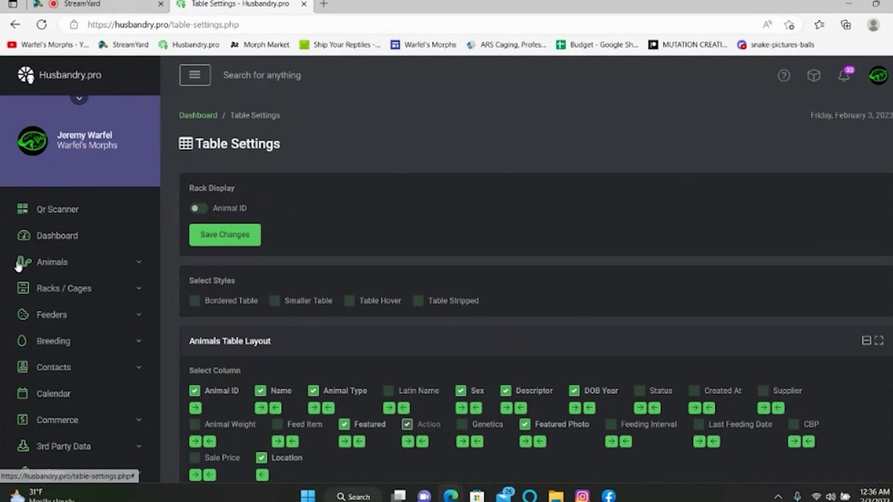
Open the Animals list and review the columns displayed in its table.
click(62, 261)
click(45, 294)
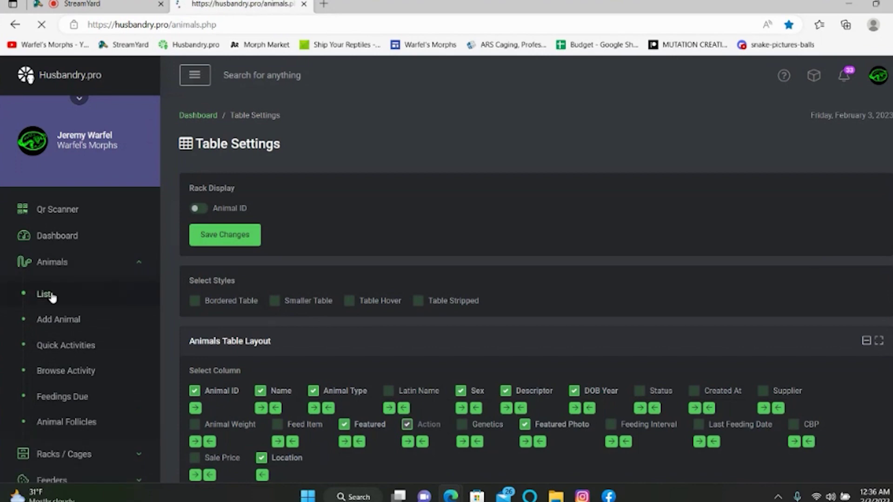
scroll(804, 229, down, 3)
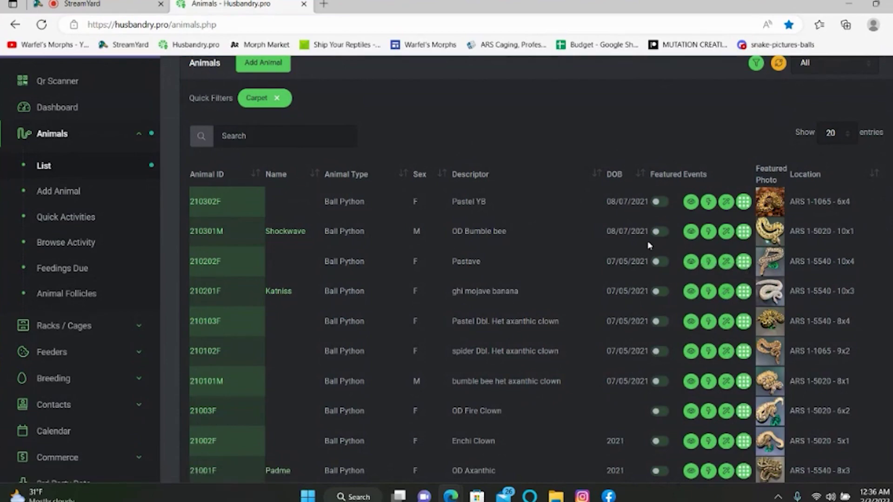
scroll(111, 222, down, 8)
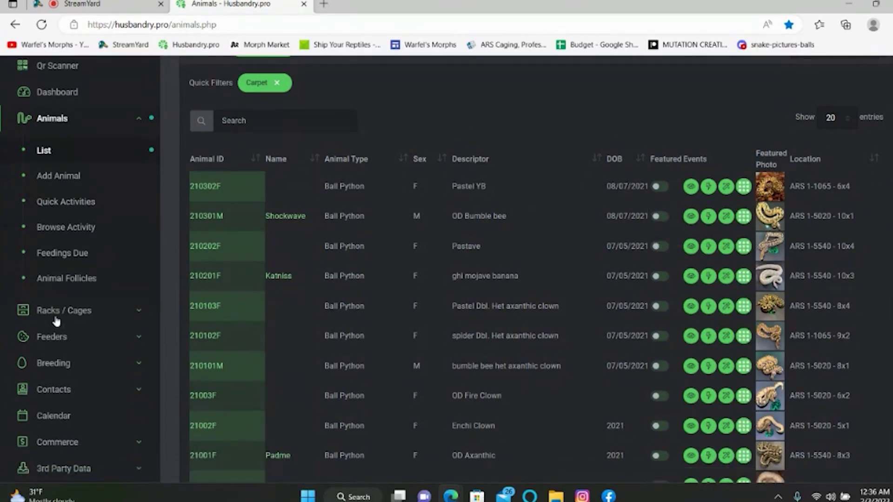
Return to Table Settings and bring up the Animals Table Layout column selection.
scroll(86, 254, up, 3)
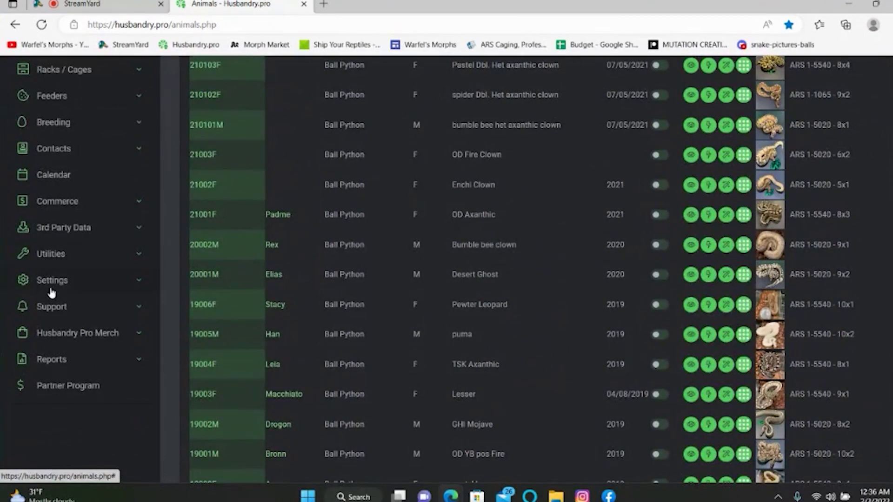
click(49, 281)
scroll(65, 293, down, 5)
click(70, 260)
scroll(279, 302, down, 3)
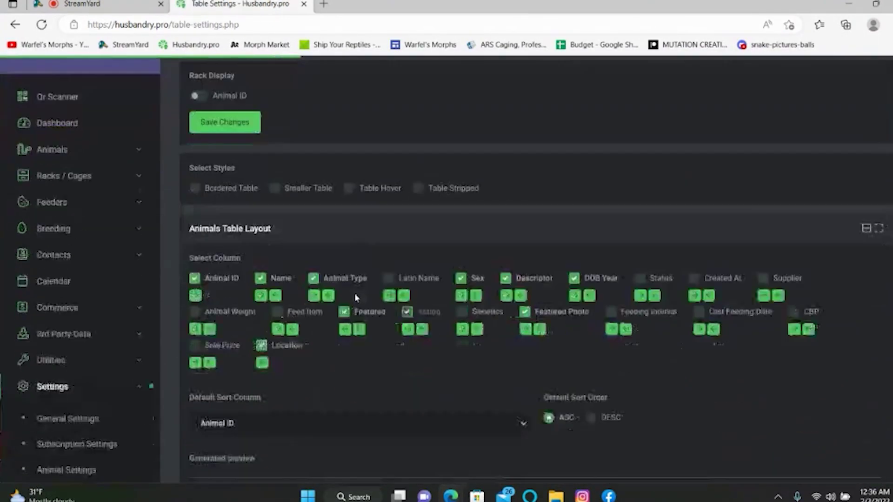
Review the Animals Table Layout's columns, sort order and generated preview, and save the table.
scroll(298, 298, down, 3)
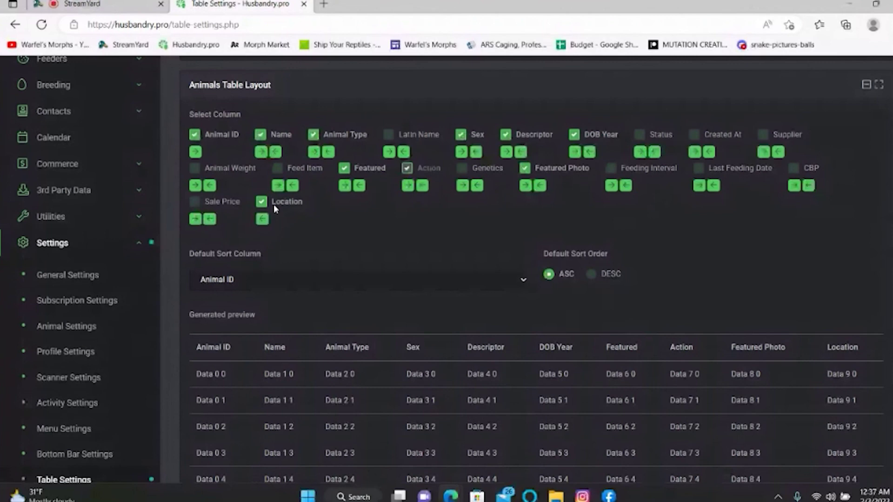
scroll(389, 163, down, 1)
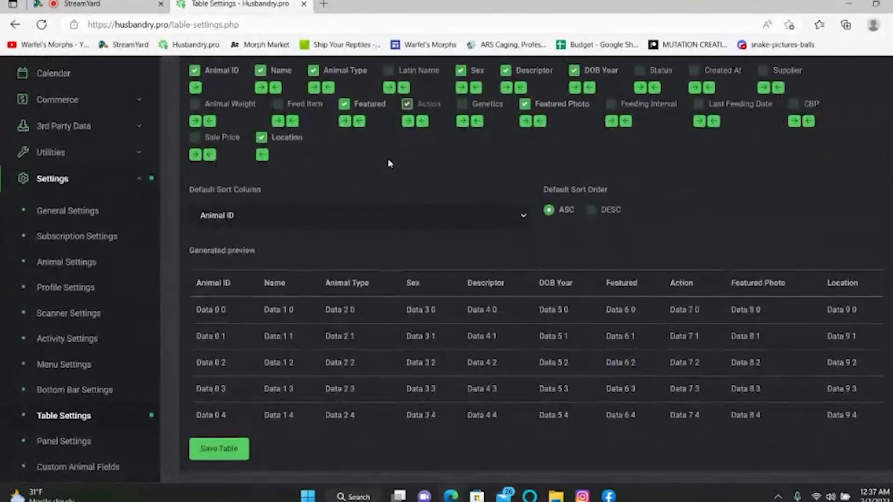
scroll(494, 149, down, 1)
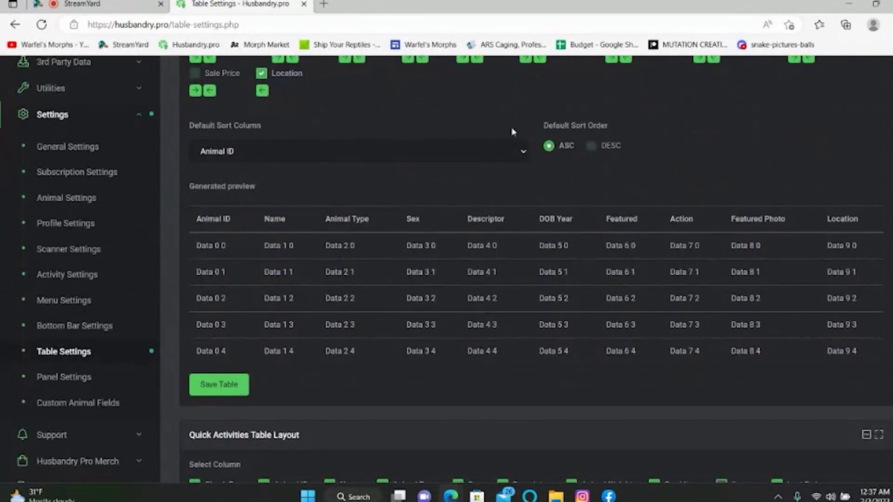
scroll(346, 175, down, 1)
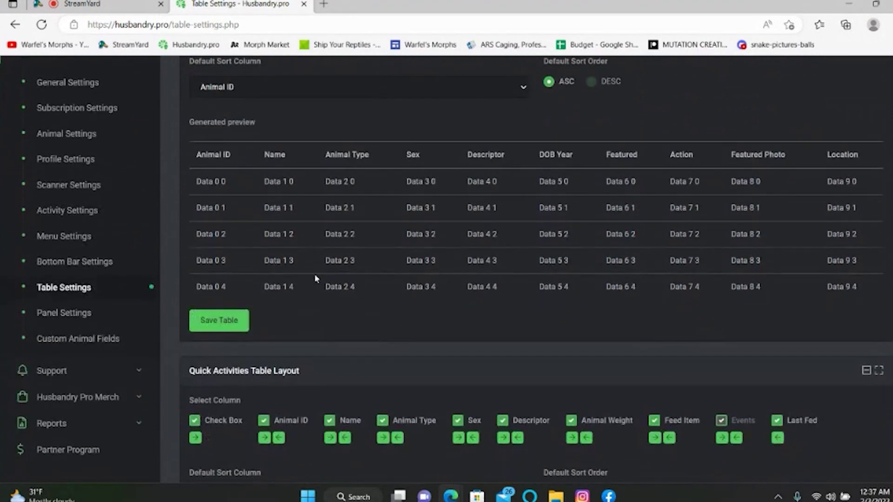
click(219, 321)
Examine the column, sorting and preview options of the Animals, Quick Activities, Incubation and Browse Activity table layouts.
scroll(160, 303, down, 5)
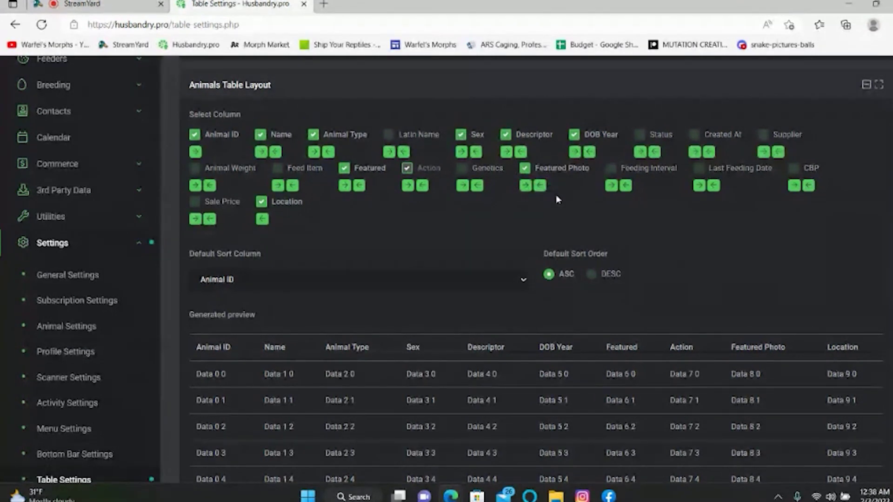
scroll(508, 198, down, 3)
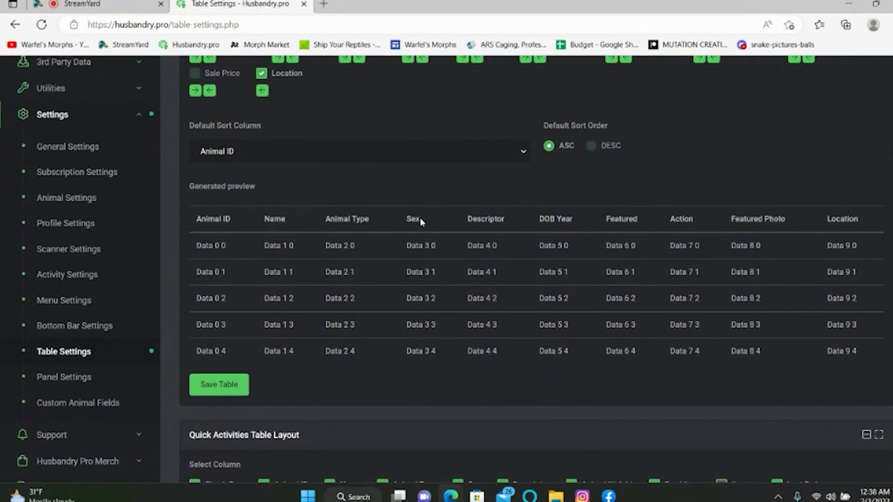
scroll(420, 217, down, 4)
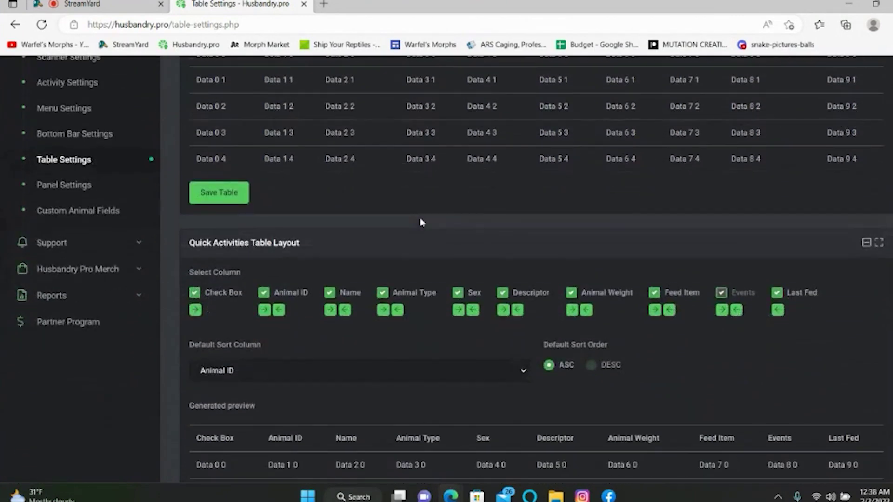
scroll(481, 213, down, 3)
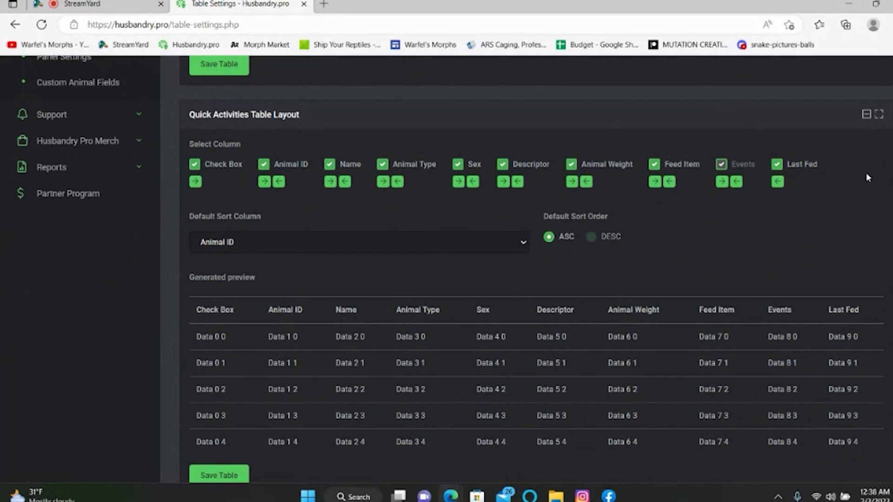
scroll(500, 233, down, 4)
scroll(474, 242, down, 2)
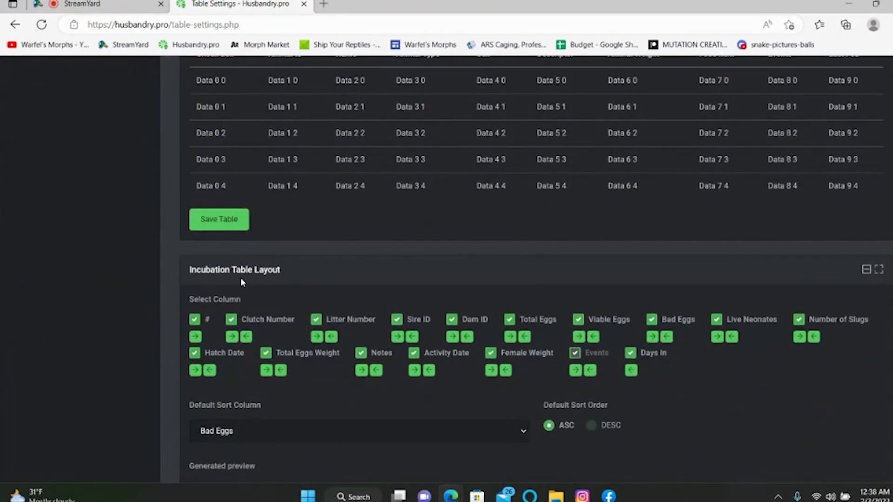
scroll(196, 282, down, 1)
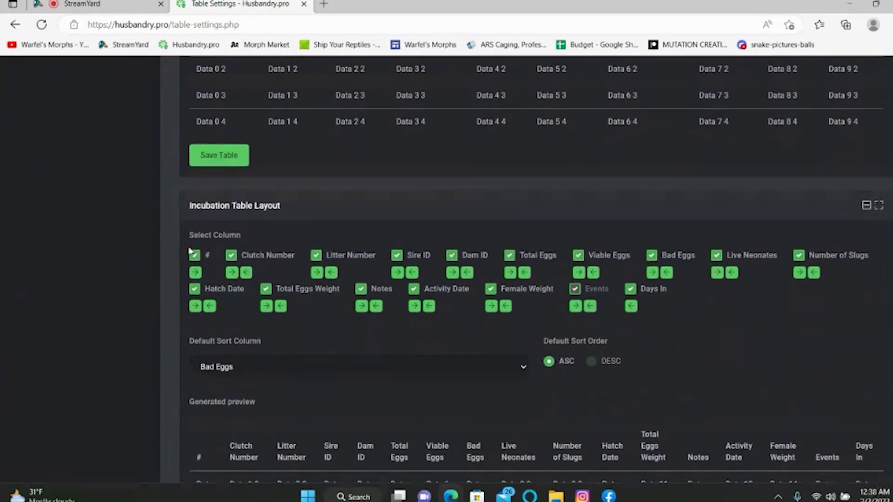
scroll(785, 272, down, 1)
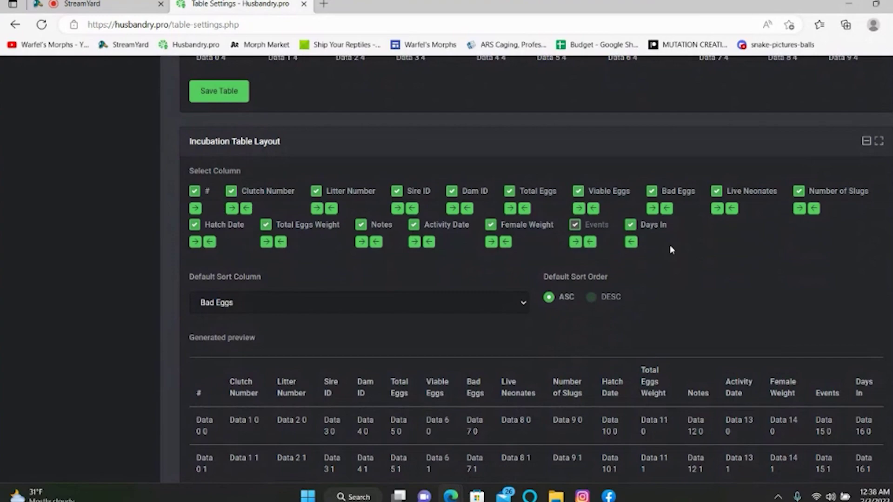
scroll(671, 250, down, 8)
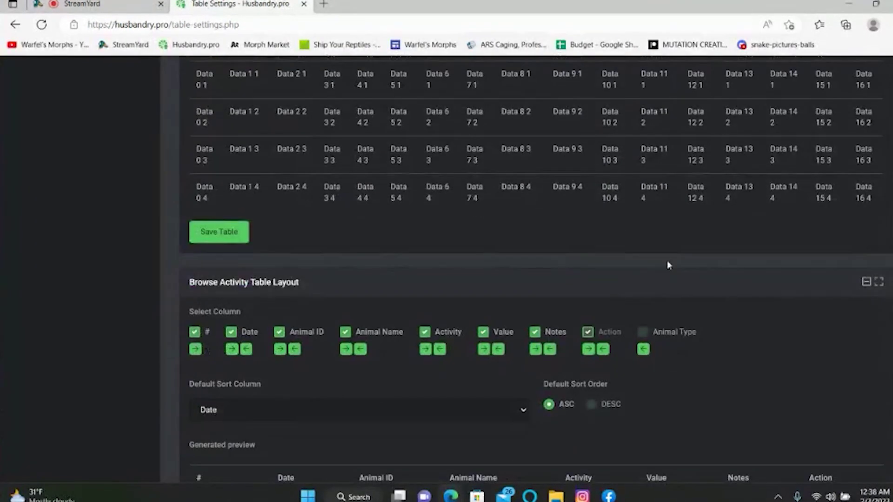
Examine the column, sorting and preview options of the Browse Activity, Breeder Loans, Feeders and Contacts table layouts.
scroll(666, 264, down, 1)
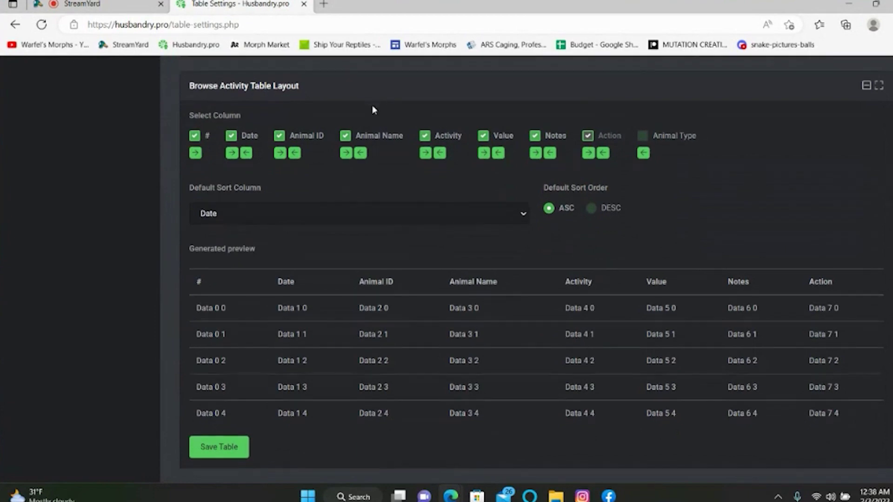
scroll(372, 111, down, 6)
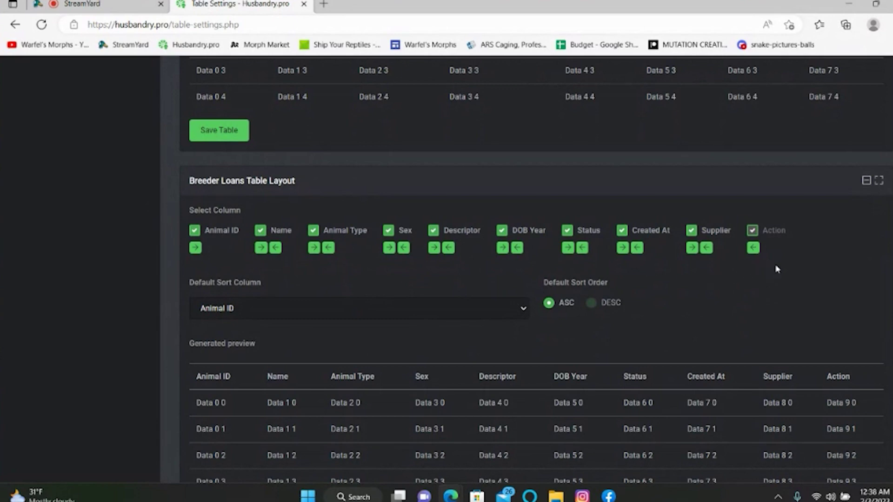
scroll(770, 265, down, 10)
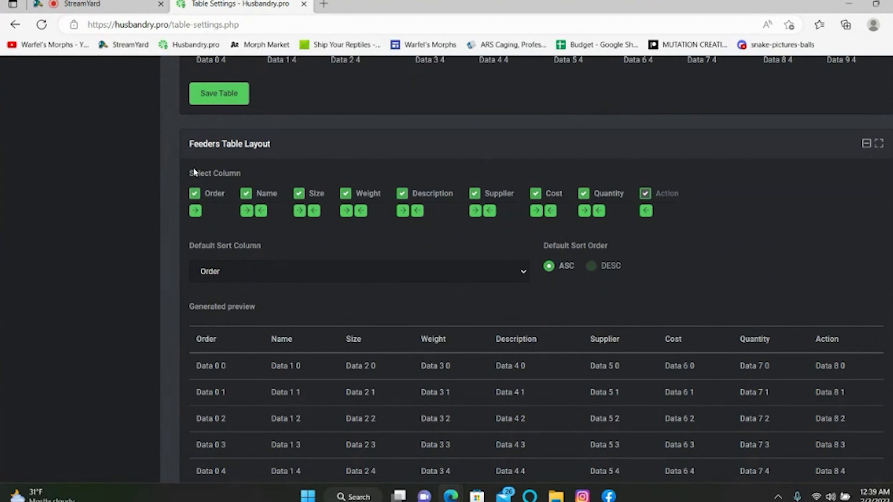
scroll(741, 215, down, 5)
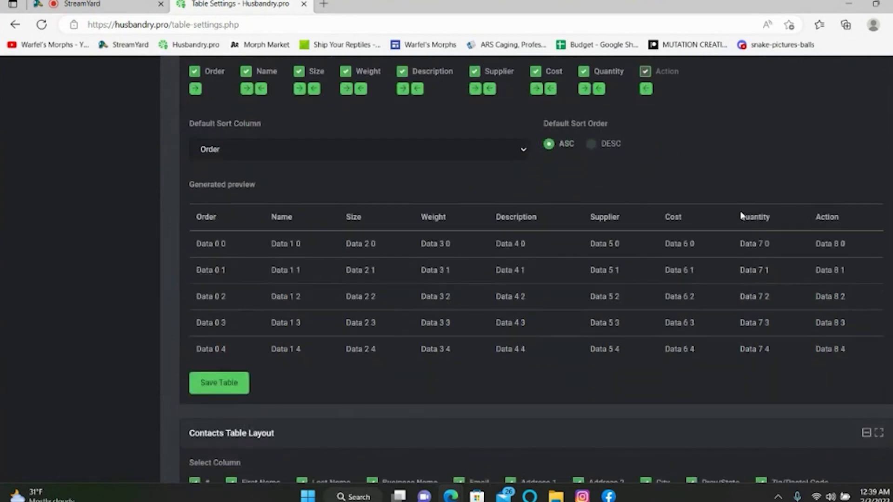
scroll(305, 277, down, 4)
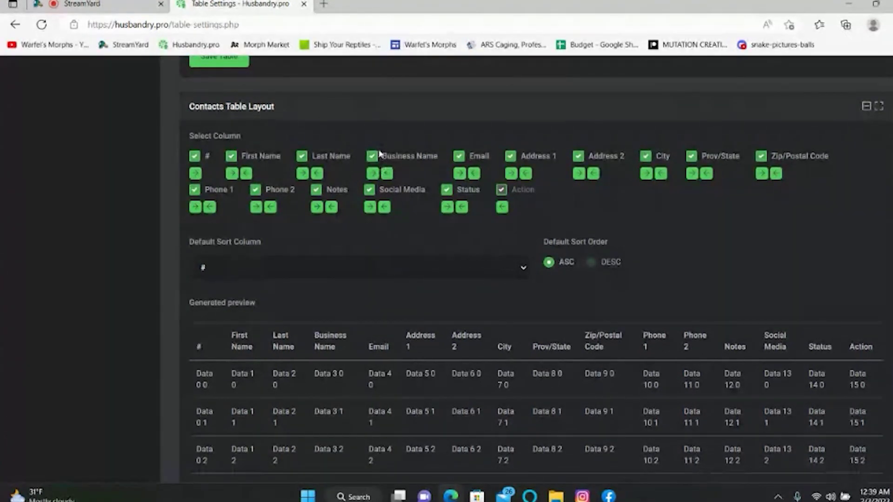
scroll(379, 154, down, 3)
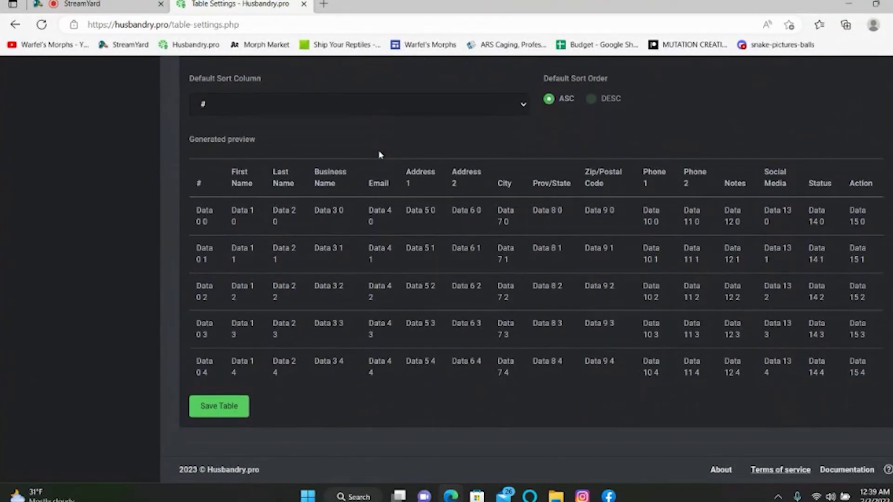
scroll(353, 139, up, 15)
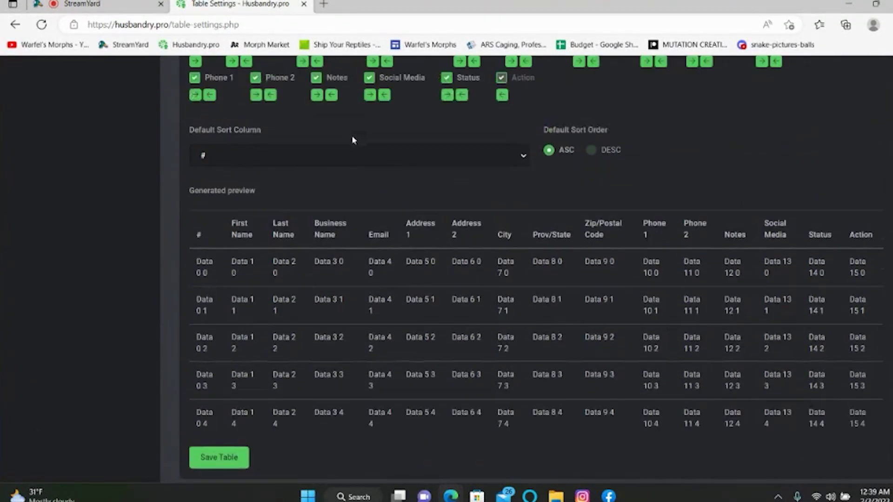
scroll(352, 137, up, 10)
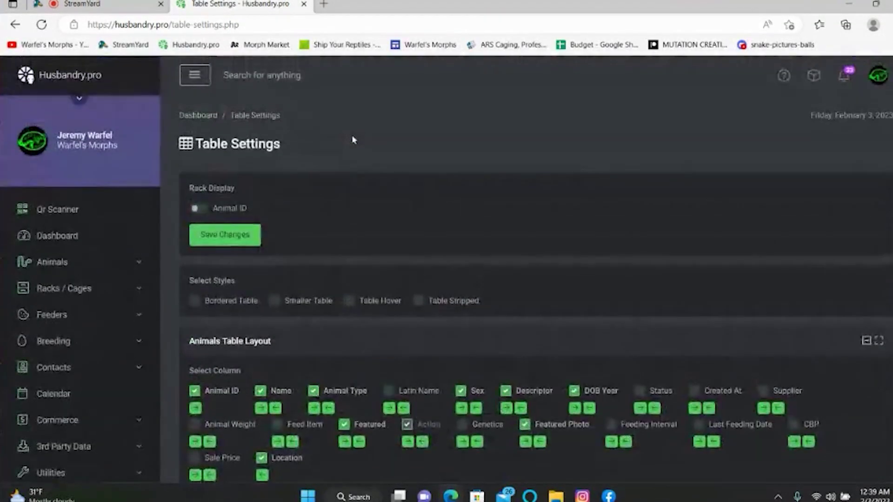
Open the Animals list and look over the animals in the table.
scroll(353, 138, down, 3)
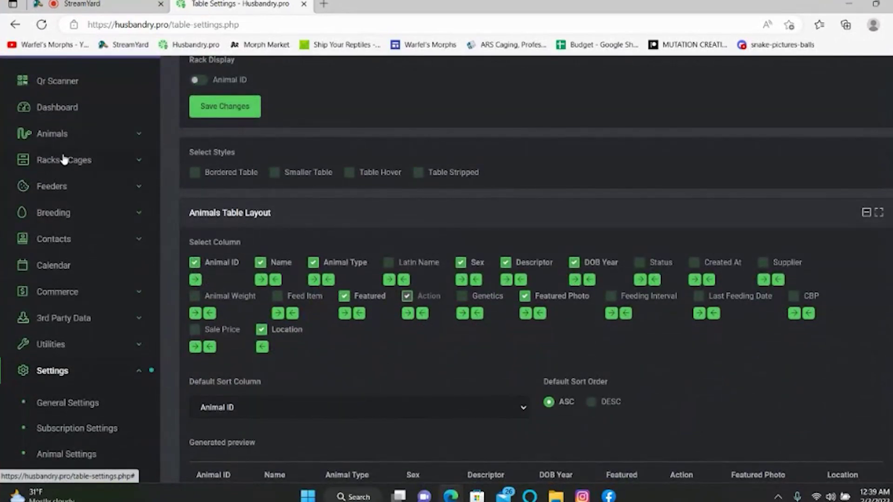
click(67, 140)
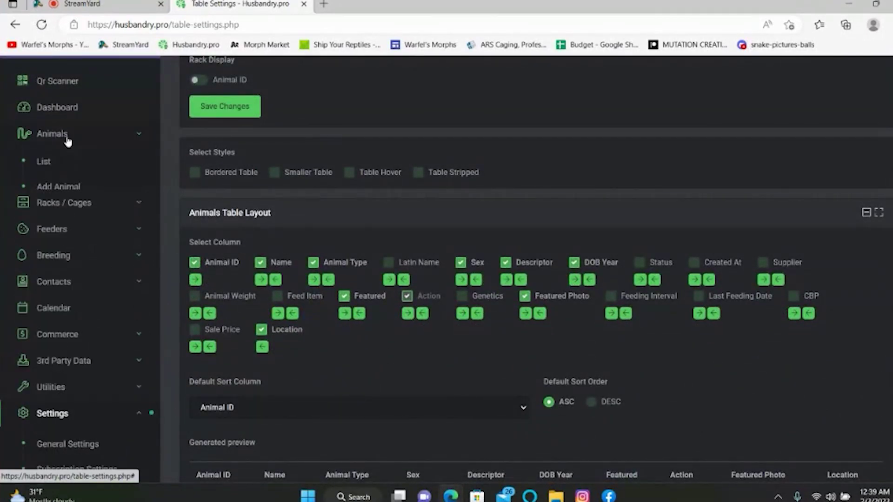
click(56, 168)
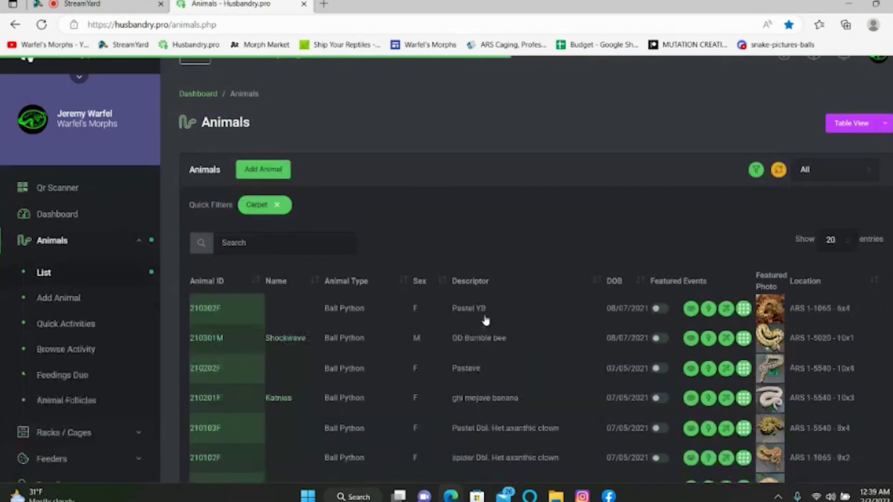
scroll(485, 315, down, 4)
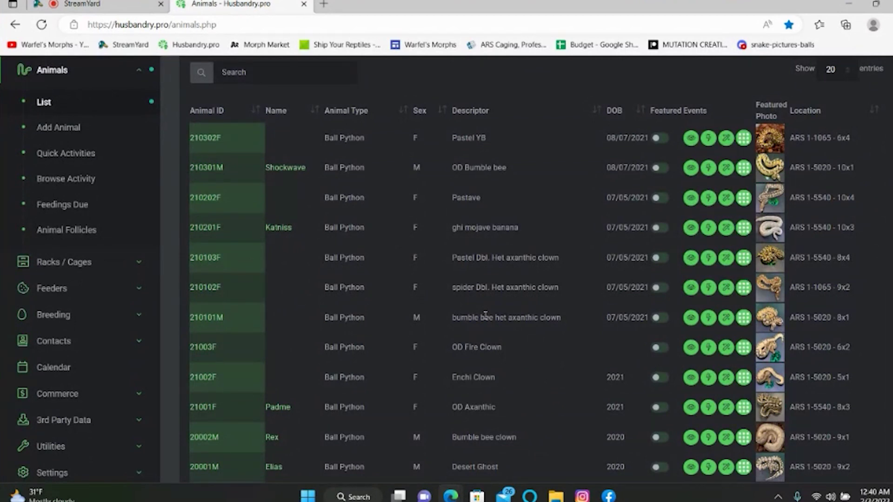
scroll(744, 217, up, 4)
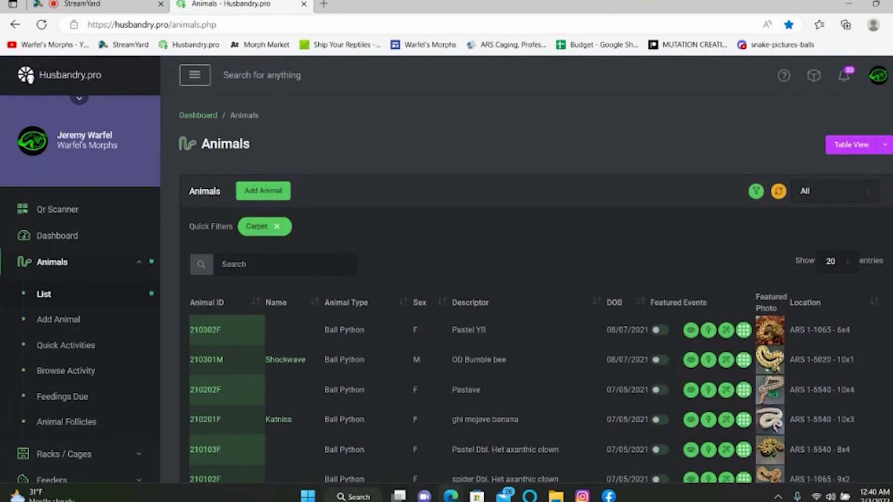
Switch the Animals page to Grid View to see the photo cards, and return it to Table View.
click(885, 144)
click(849, 179)
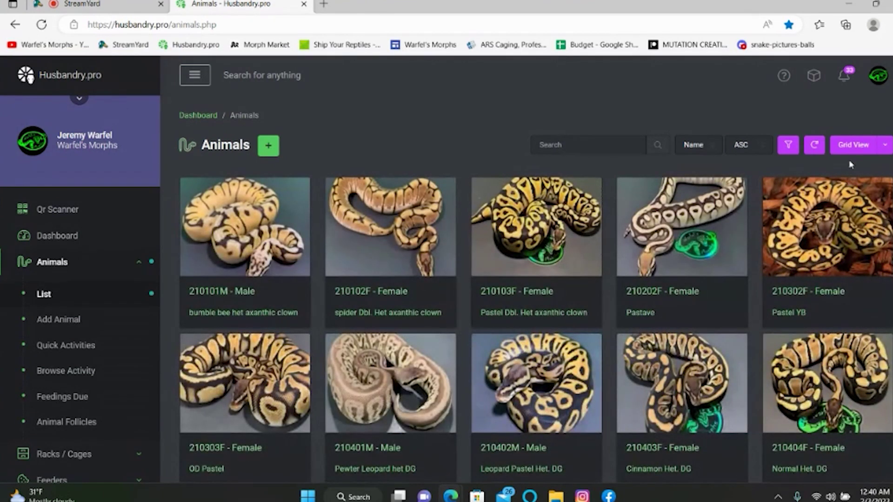
click(886, 151)
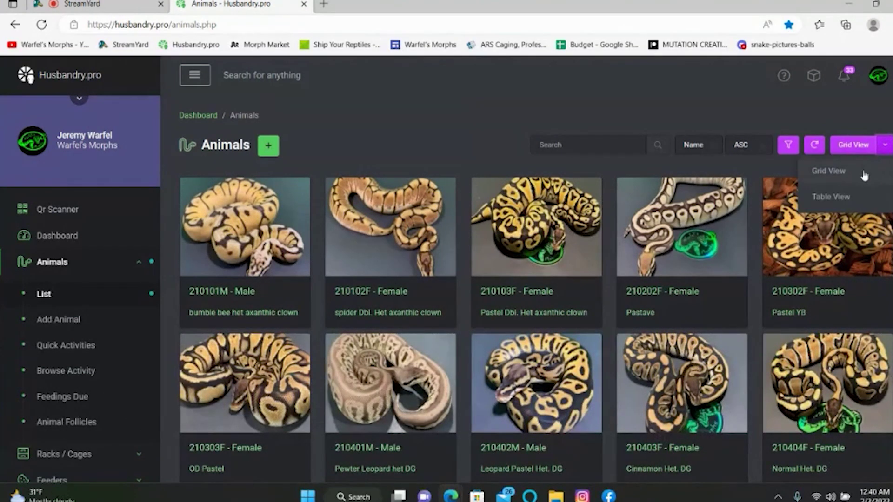
click(831, 209)
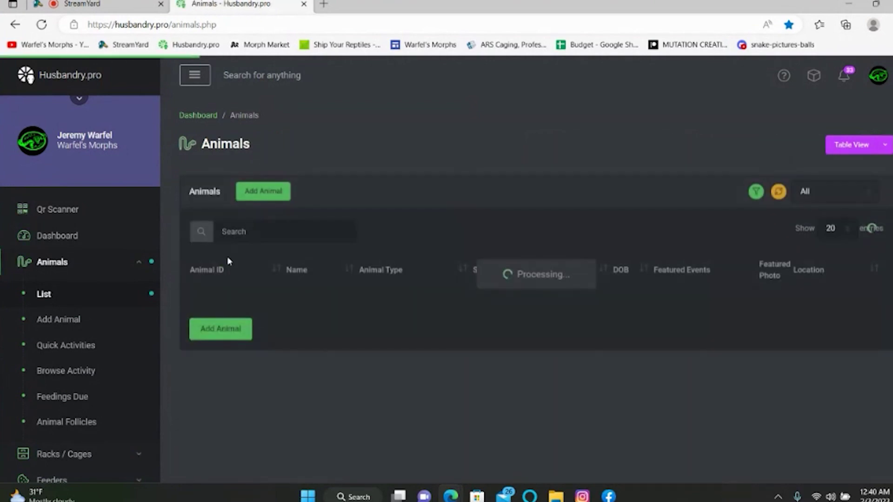
Open the Browse Racks page and view the details of animal 18003F in rack ARS 1-5540.
scroll(205, 273, down, 3)
click(81, 190)
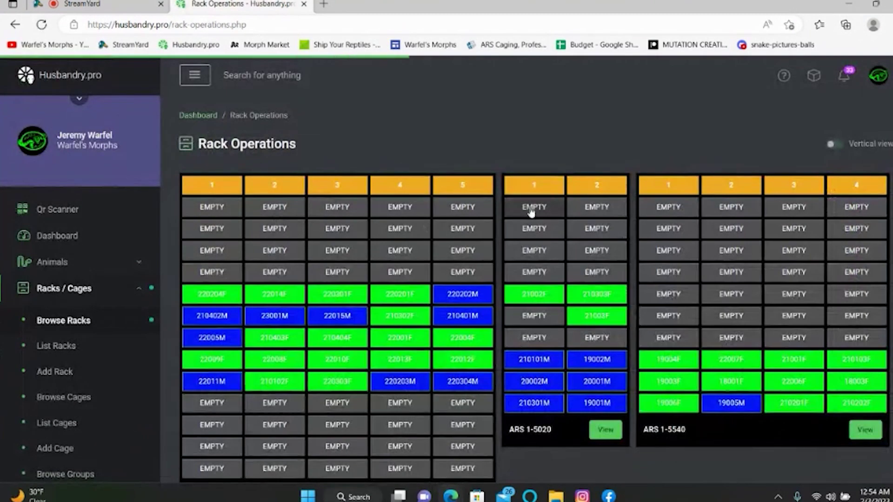
scroll(531, 212, down, 3)
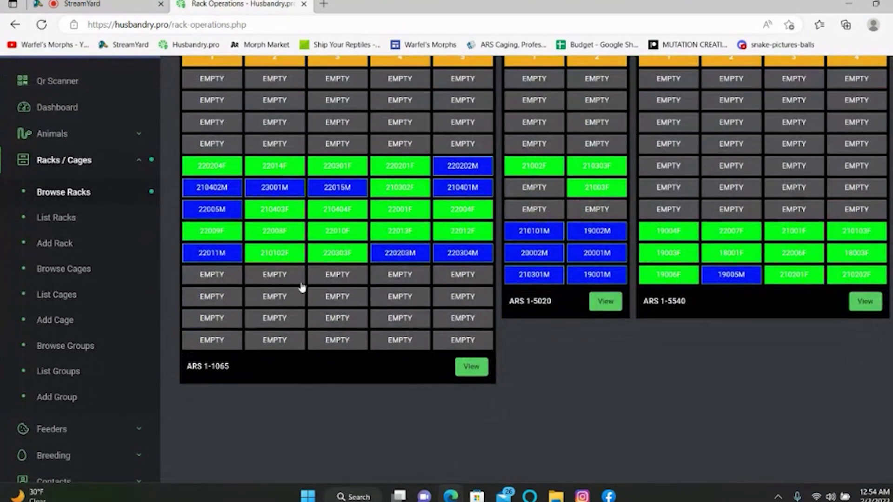
mouse_move(874, 261)
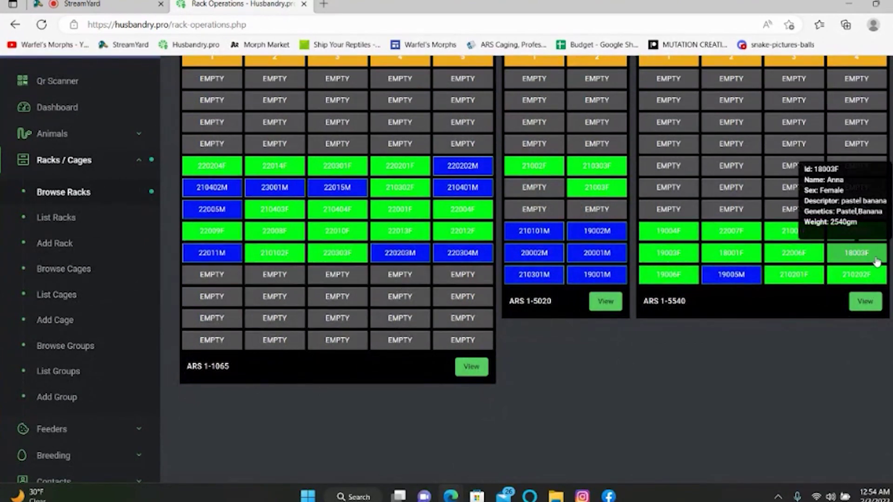
mouse_move(515, 226)
Turn on the vertical view of the racks, look over the stacked layout, and turn it off again.
scroll(534, 206, up, 2)
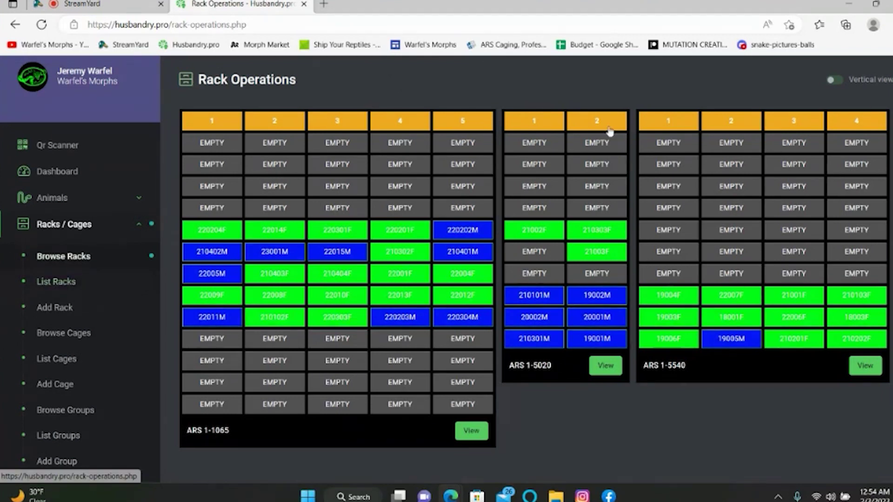
click(842, 80)
scroll(625, 230, down, 6)
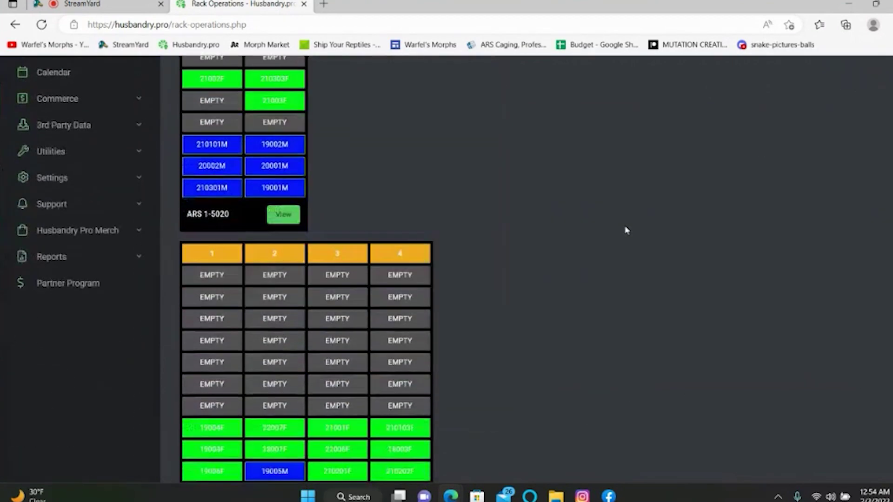
scroll(626, 230, up, 6)
click(835, 74)
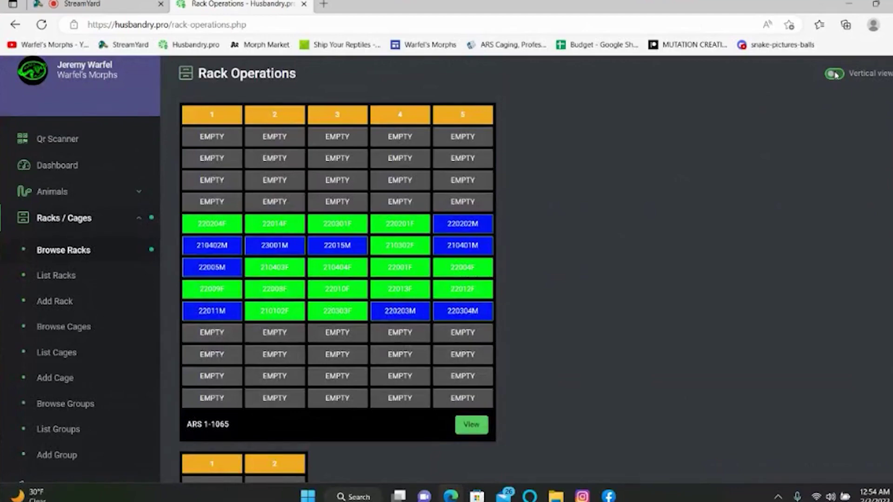
Open the List Racks page to view the racks in table form.
mouse_move(333, 222)
scroll(135, 230, down, 3)
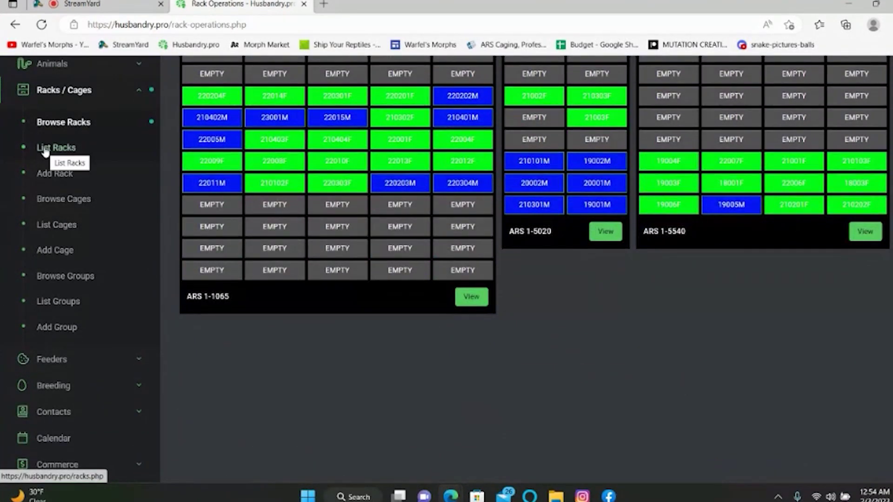
click(45, 148)
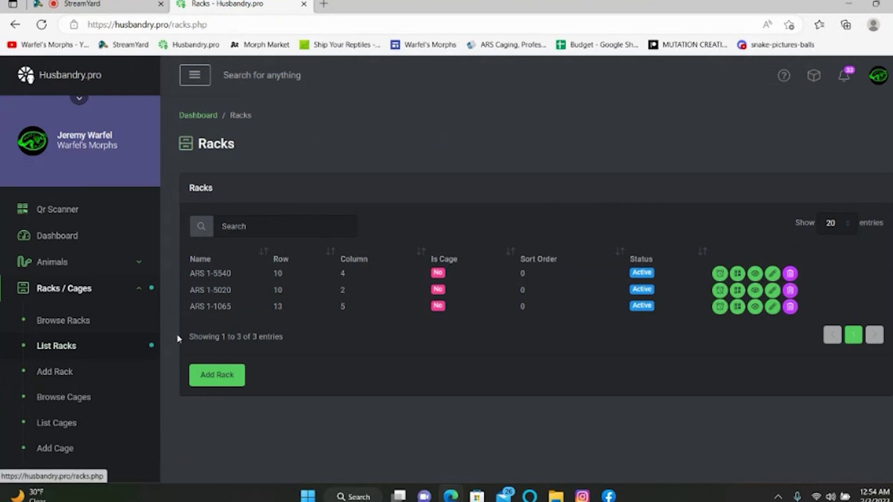
Open the Add Rack form and check the saved entries for the rack name, leaving the field empty.
scroll(104, 348, down, 1)
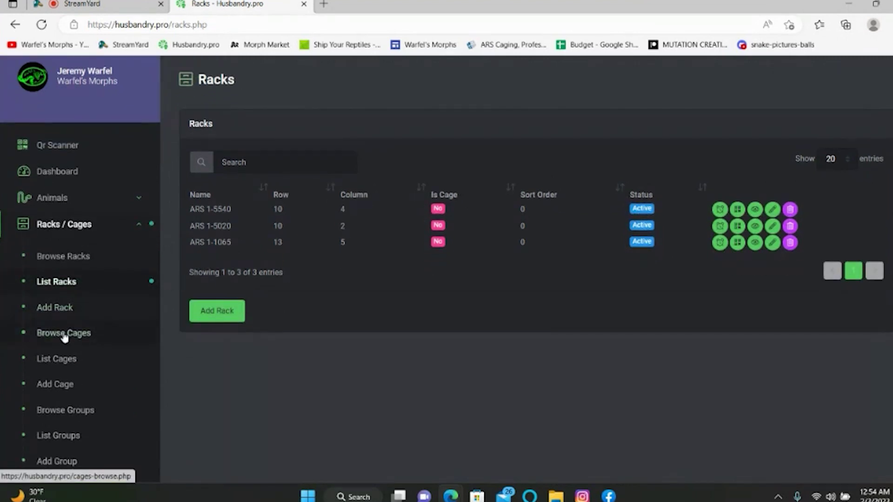
click(61, 312)
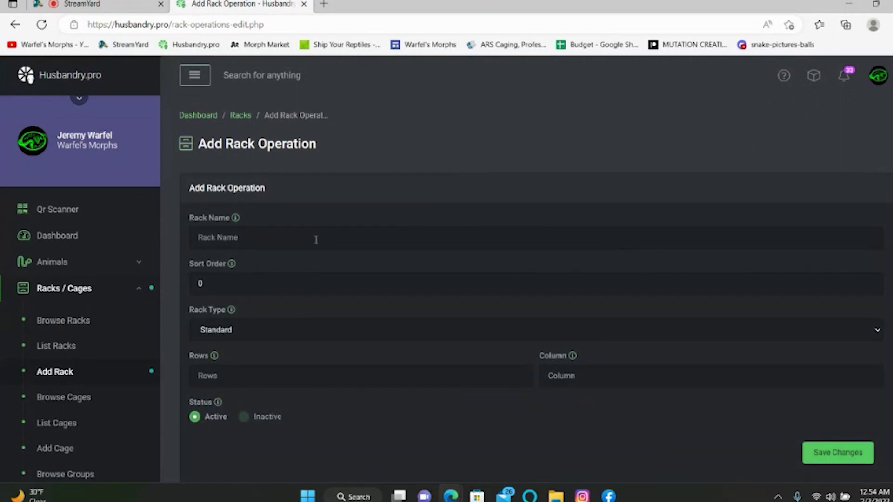
click(300, 238)
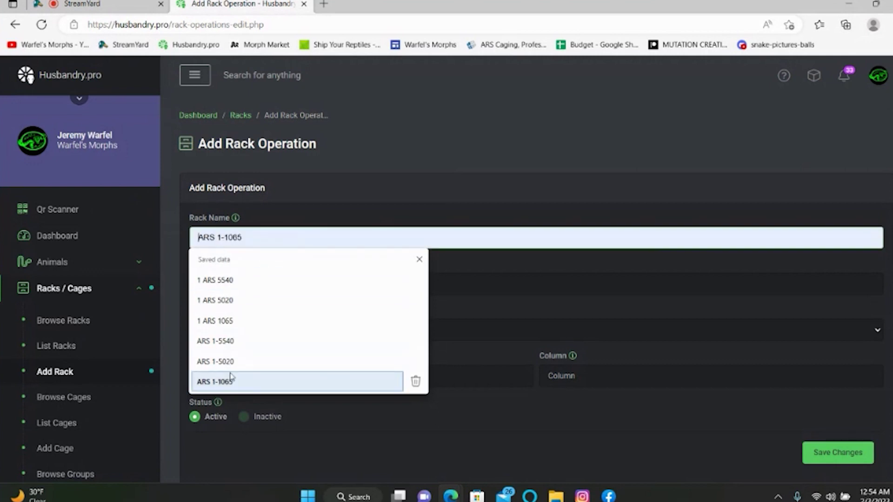
click(410, 141)
scroll(278, 263, down, 3)
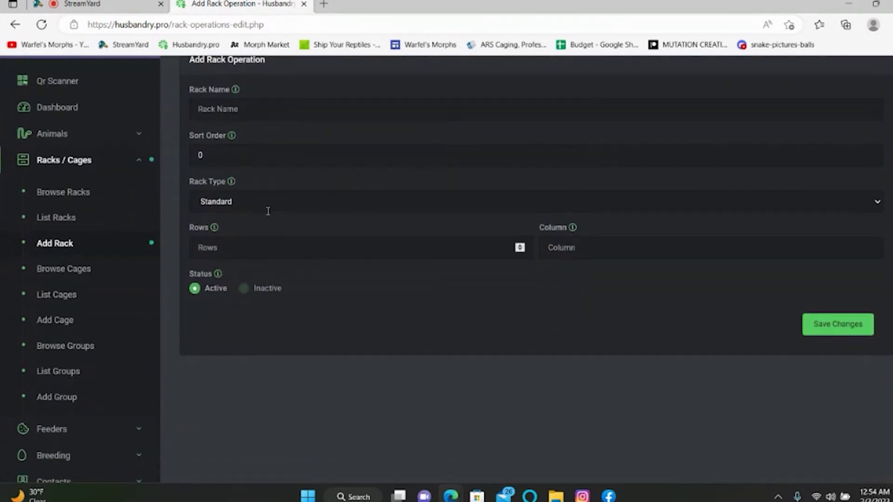
Review the available rack types without changing the selection, and look at the Rows and Column fields.
click(257, 200)
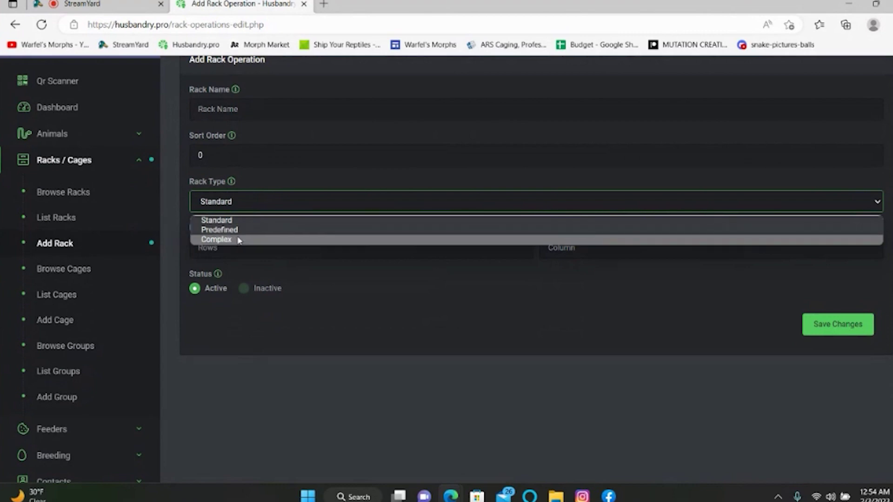
click(263, 179)
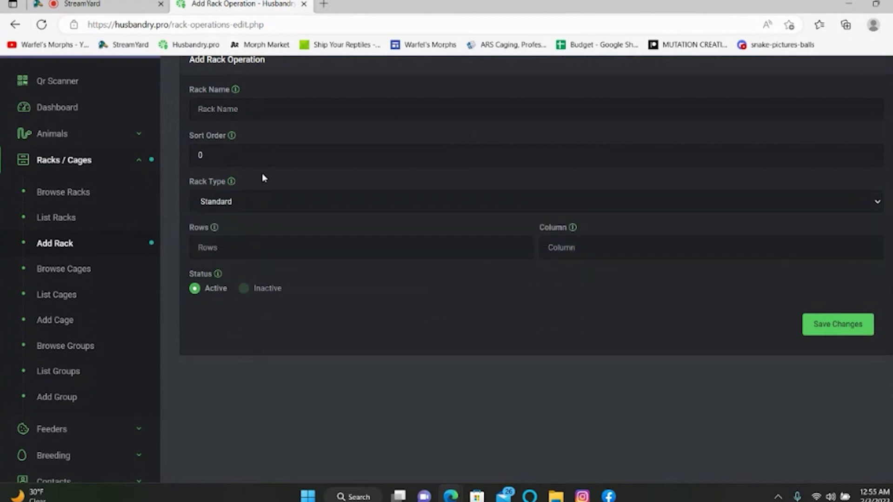
click(236, 249)
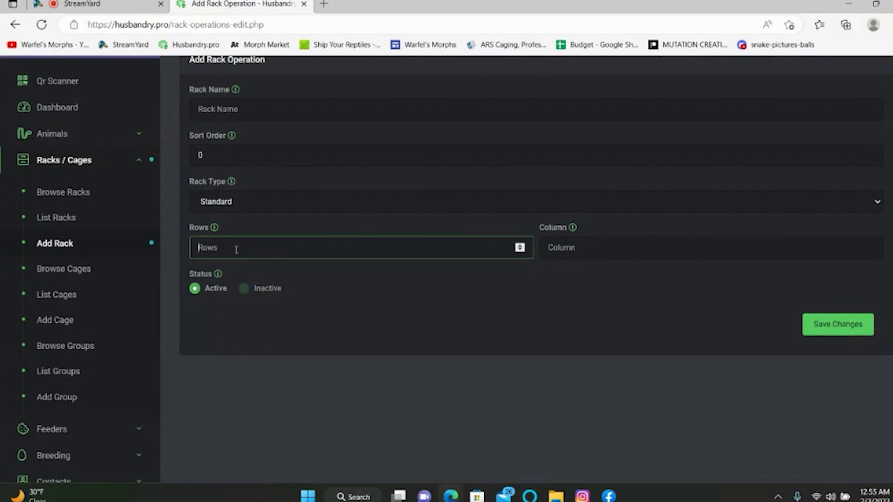
click(656, 249)
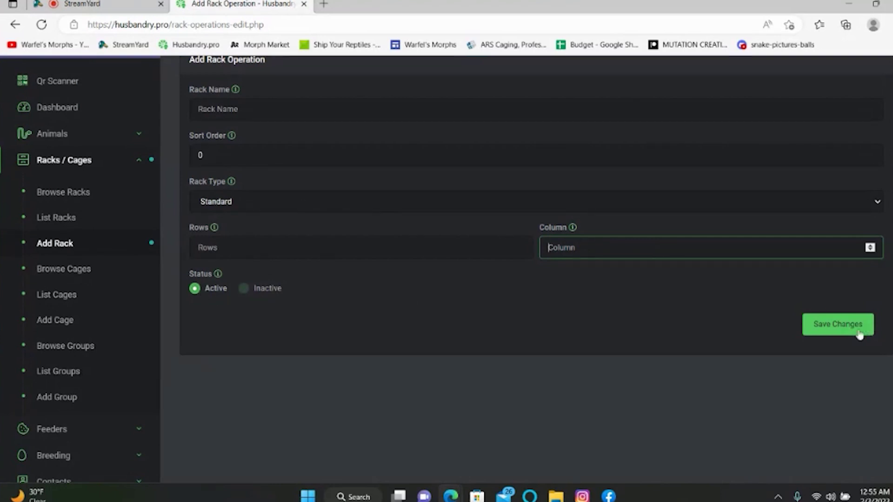
Read the help note for the rack's Status setting and open the Browse Cages page.
scroll(355, 304, up, 2)
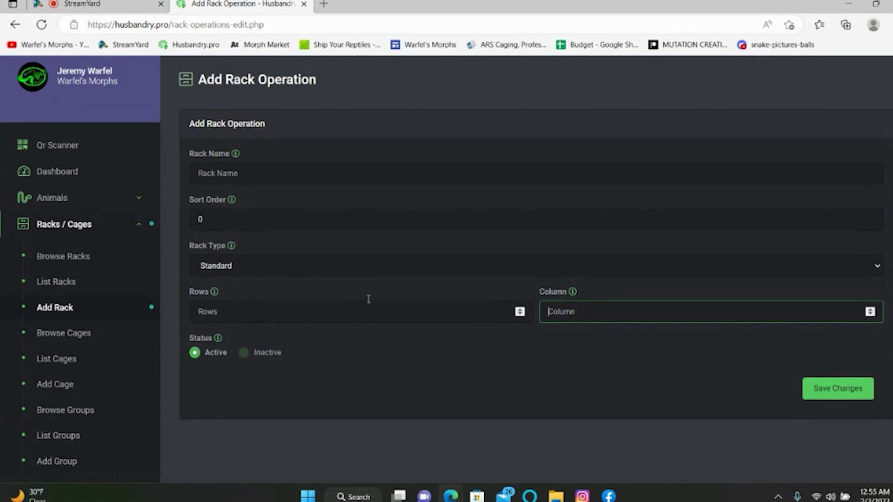
scroll(261, 263, up, 2)
scroll(216, 271, down, 4)
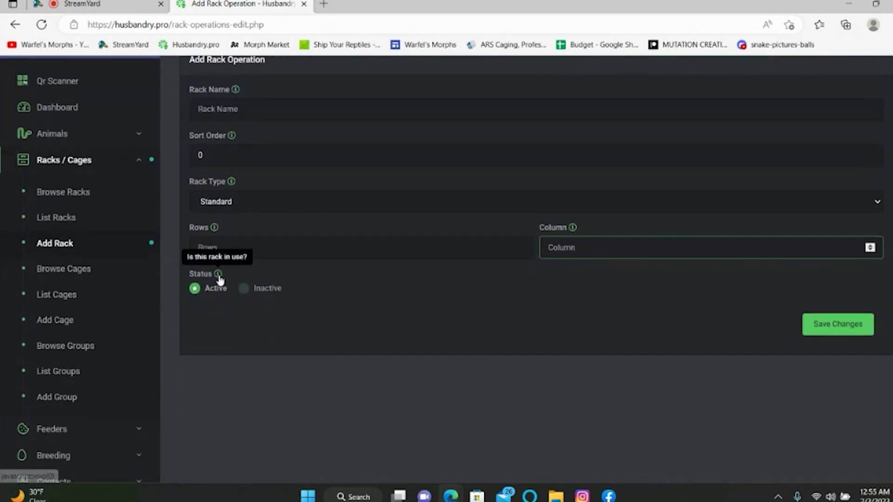
click(64, 274)
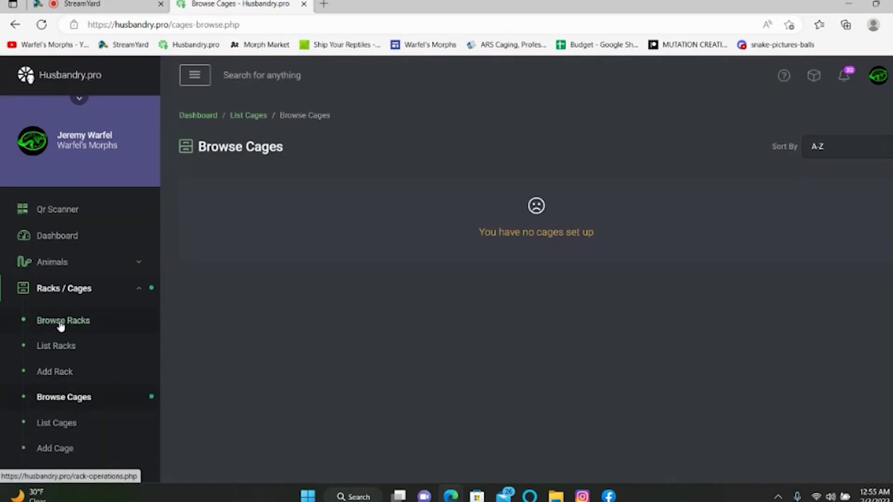
Open the List Cages page to view the cages table, and open the Browse Groups page.
scroll(59, 324, down, 1)
scroll(61, 327, down, 1)
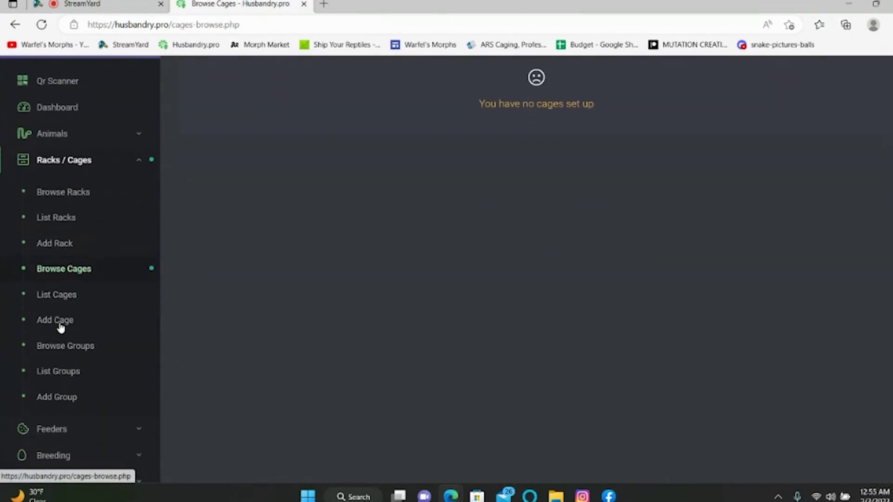
click(54, 295)
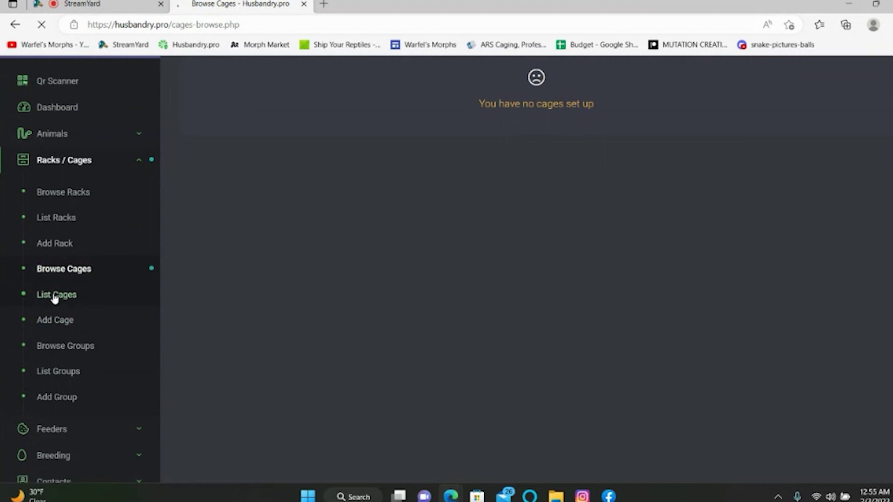
scroll(82, 315, down, 3)
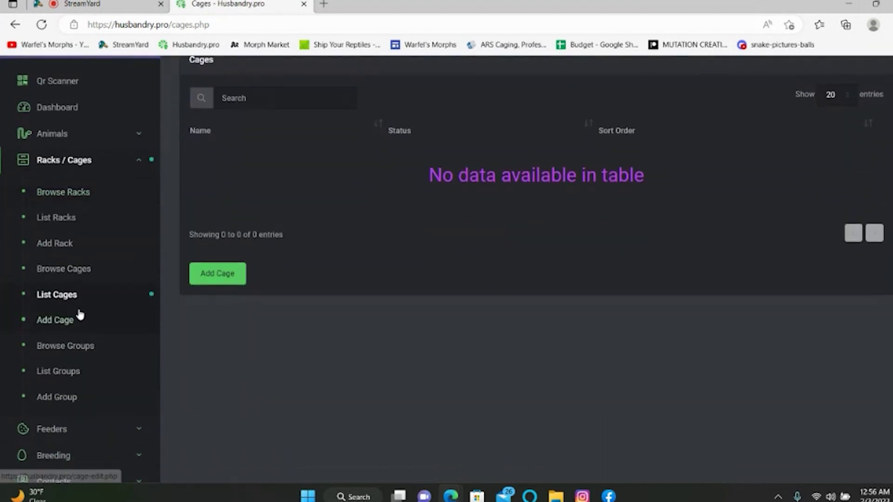
click(71, 218)
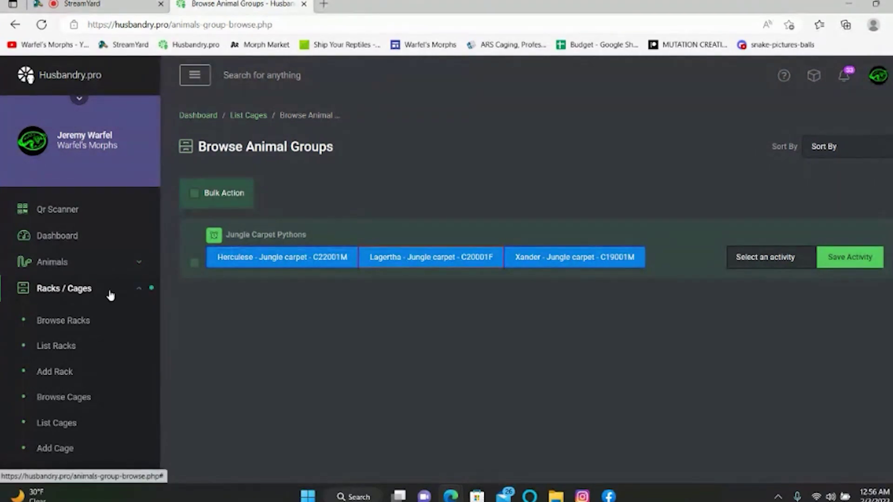
Open the Add Group form and look at the saved group names and selectable animals, leaving both fields empty.
scroll(111, 295, down, 2)
scroll(111, 296, down, 2)
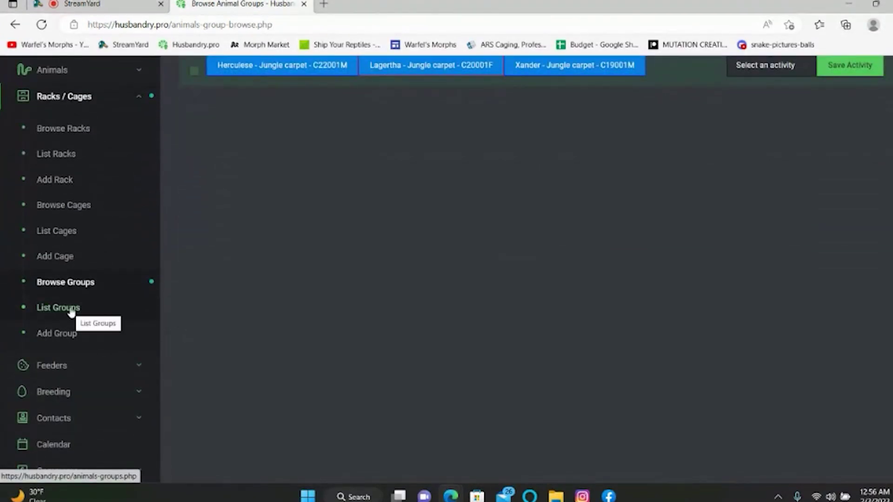
click(63, 334)
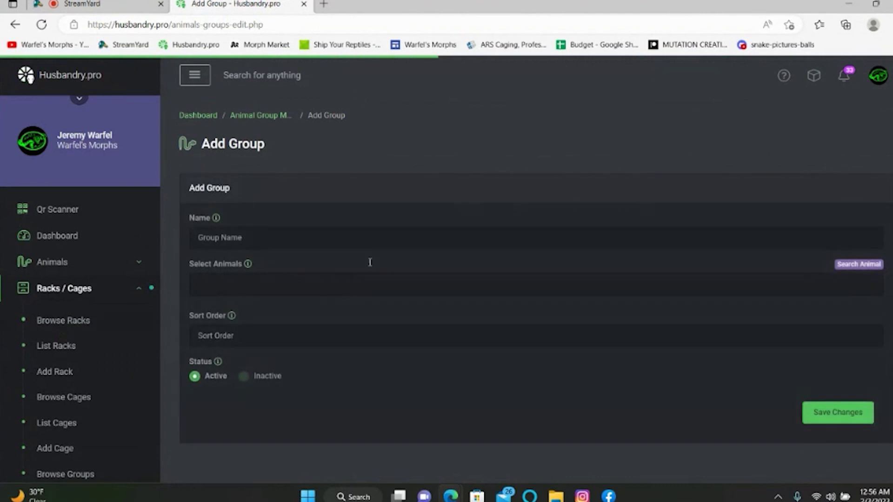
click(251, 238)
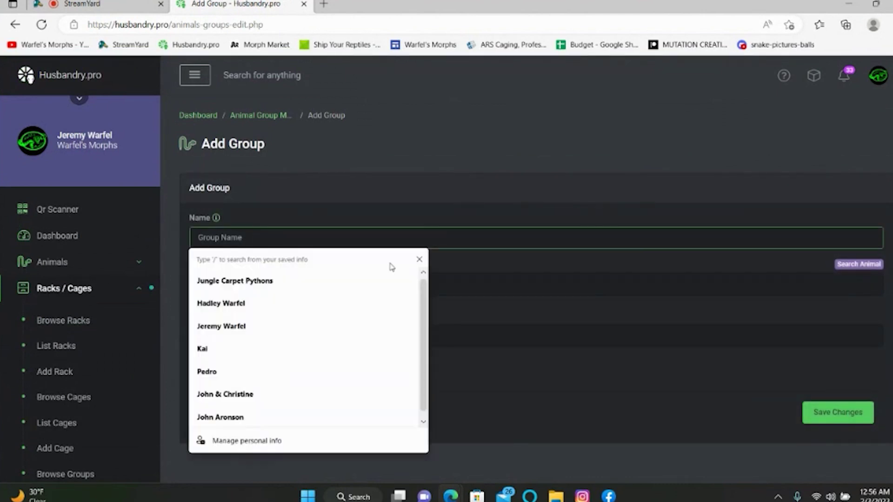
click(536, 266)
click(237, 284)
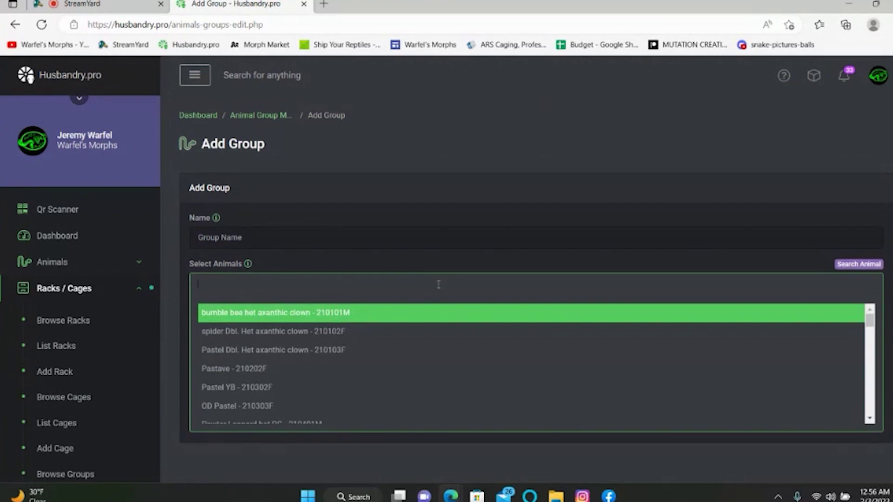
click(439, 261)
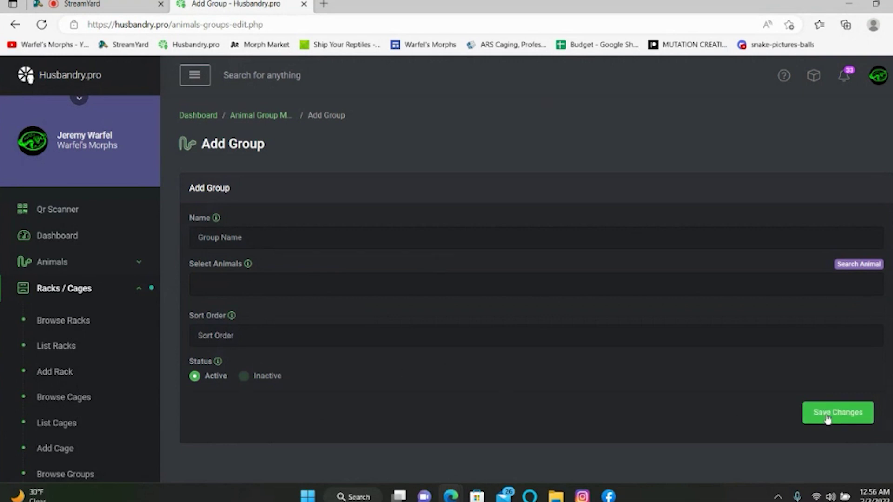
Return to the Browse Groups page to view the animal groups.
scroll(186, 391, down, 3)
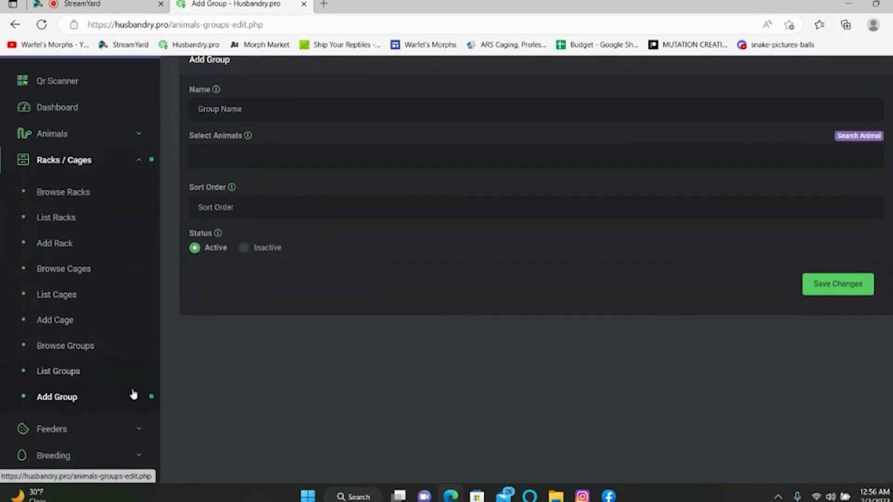
click(65, 359)
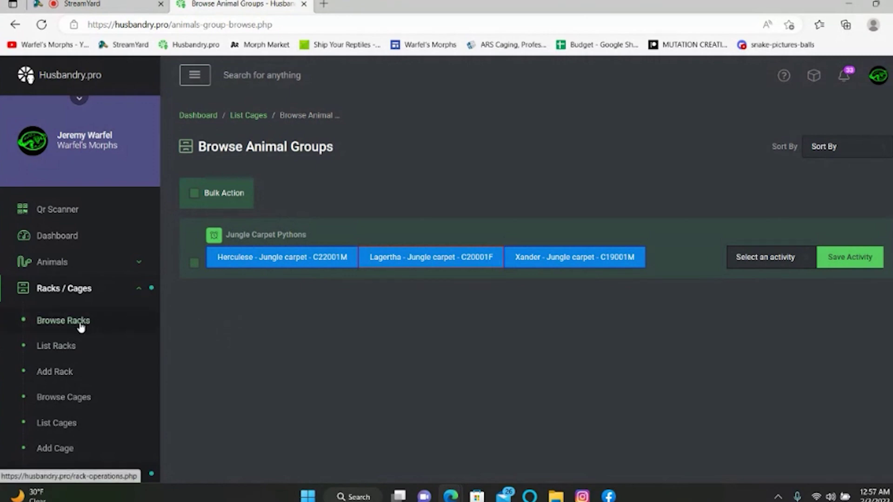
scroll(373, 317, down, 5)
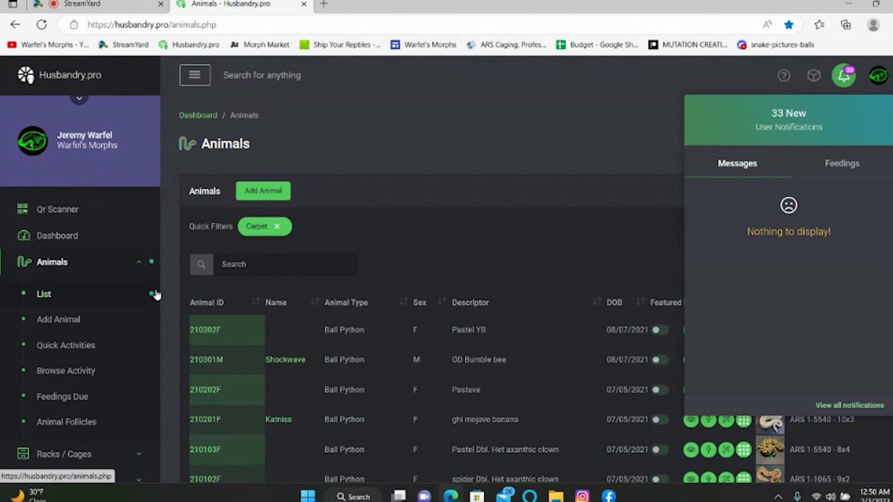
Open the Feeders list page from the Animals page.
scroll(138, 294, down, 1)
scroll(139, 294, down, 2)
click(138, 292)
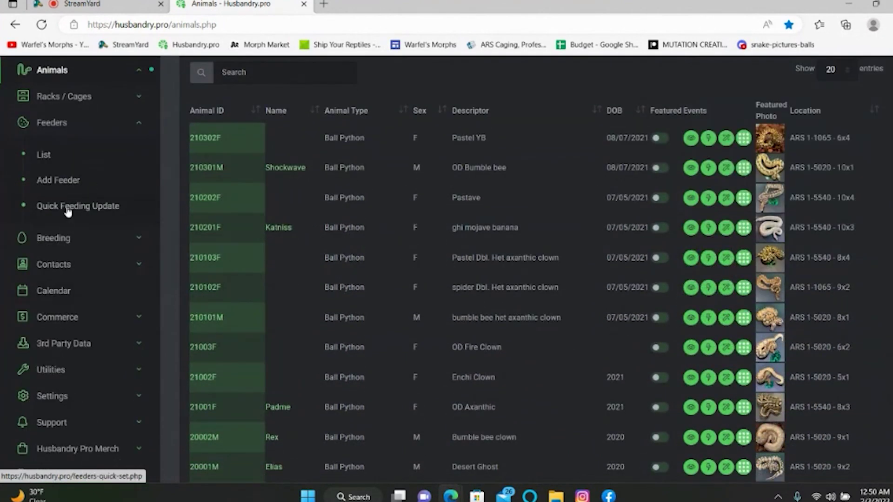
click(53, 157)
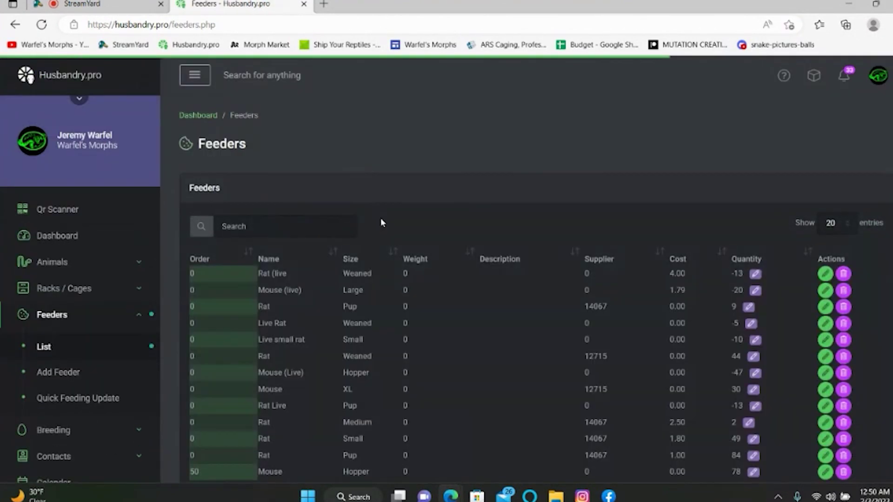
Review the Feeders table with its quantities and actions, and the Feeder Groups section below it.
scroll(553, 216, down, 2)
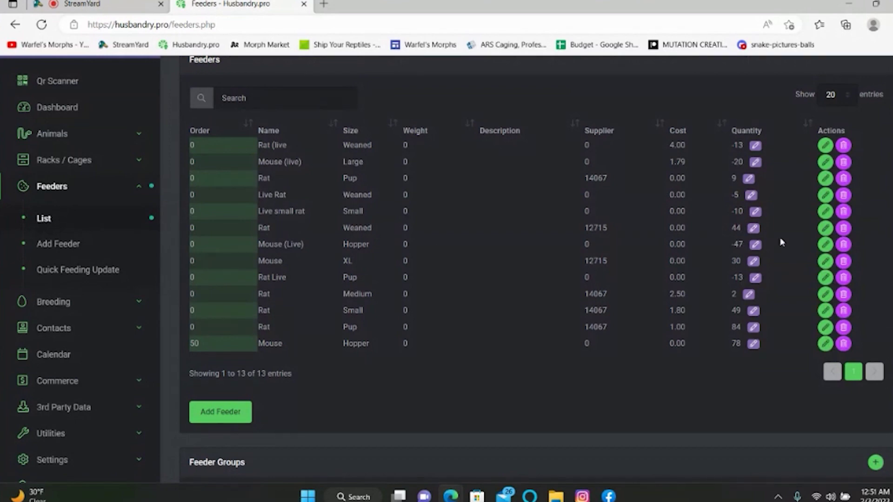
scroll(436, 255, down, 3)
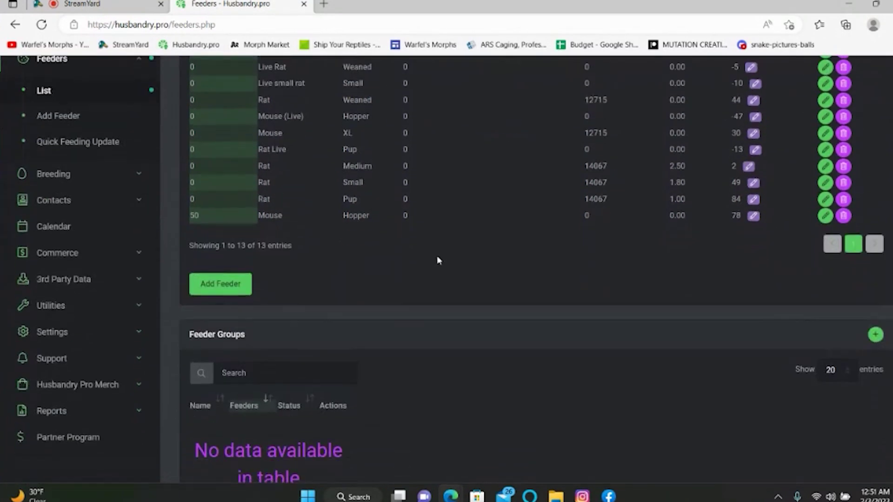
scroll(437, 255, up, 5)
scroll(529, 231, down, 5)
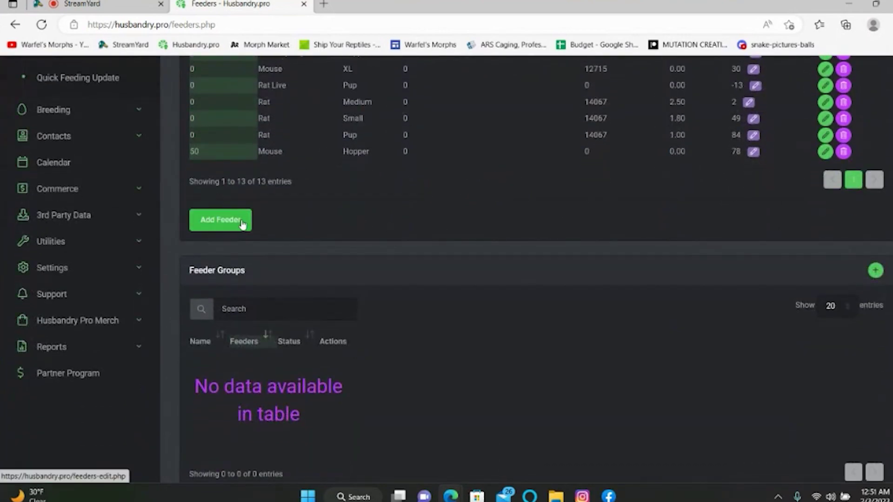
scroll(222, 300, down, 2)
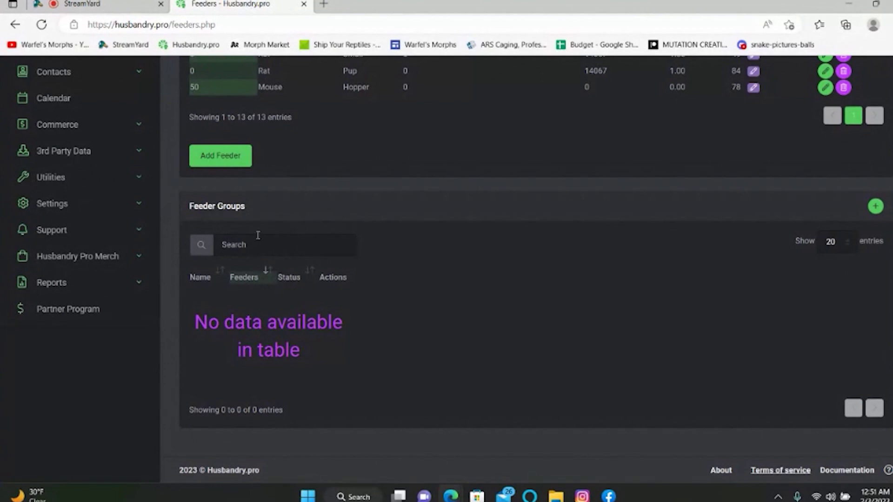
Open the Add Feeder form and look at the Size, Weight, Cost and Quantity fields without entering values.
click(222, 159)
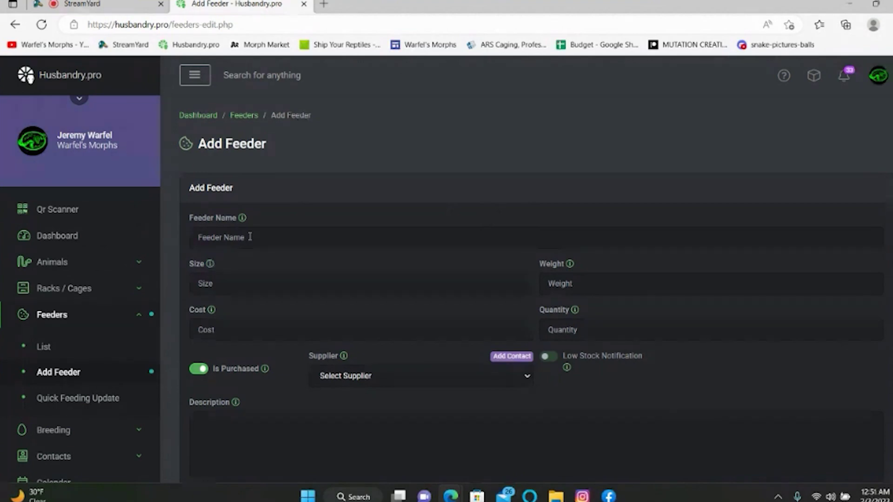
click(242, 282)
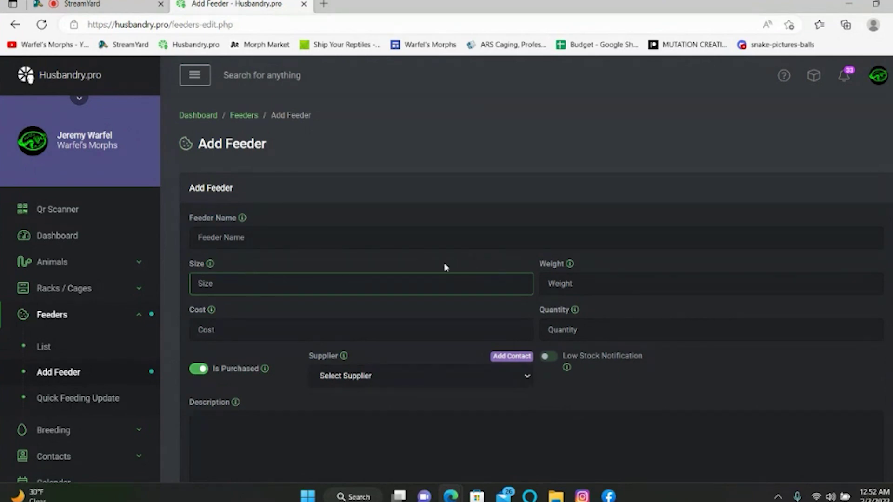
click(595, 288)
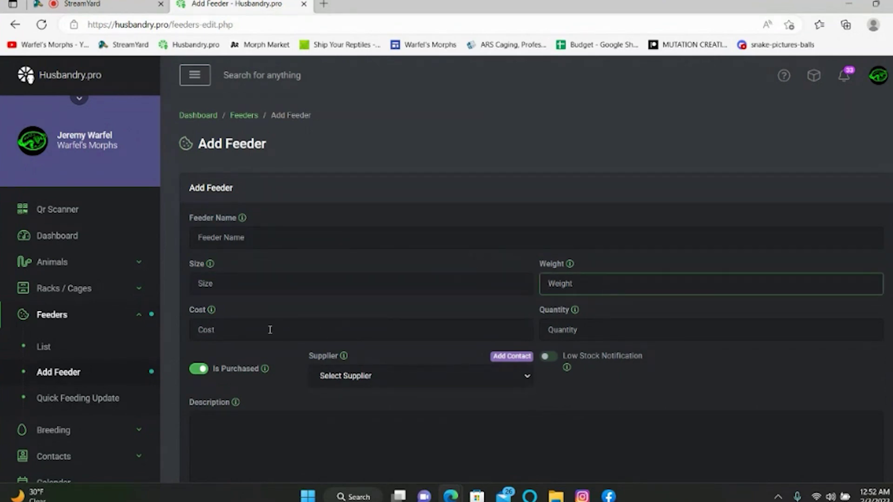
click(224, 329)
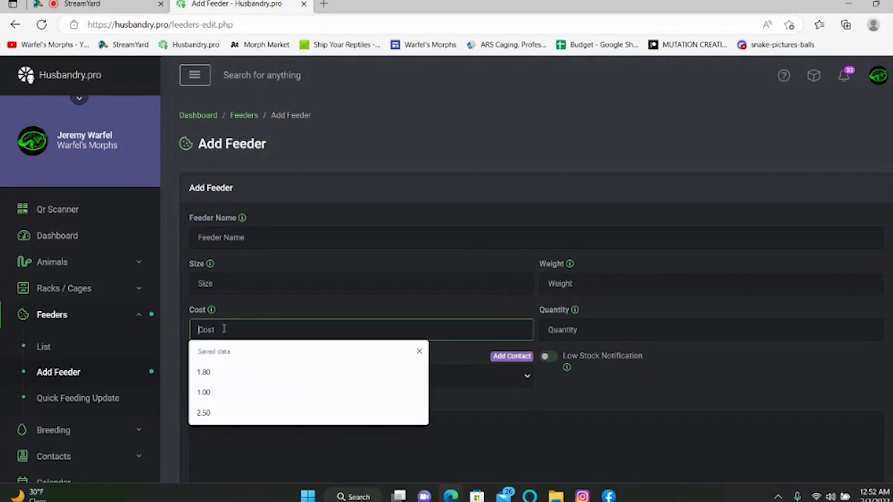
click(353, 308)
click(674, 327)
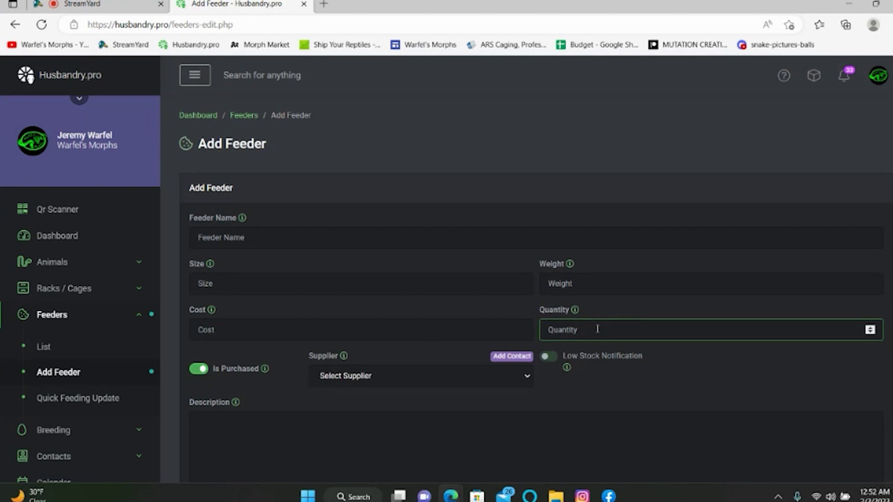
Turn on Low Stock Notification for the new feeder and check the supplier choices without selecting one.
click(551, 358)
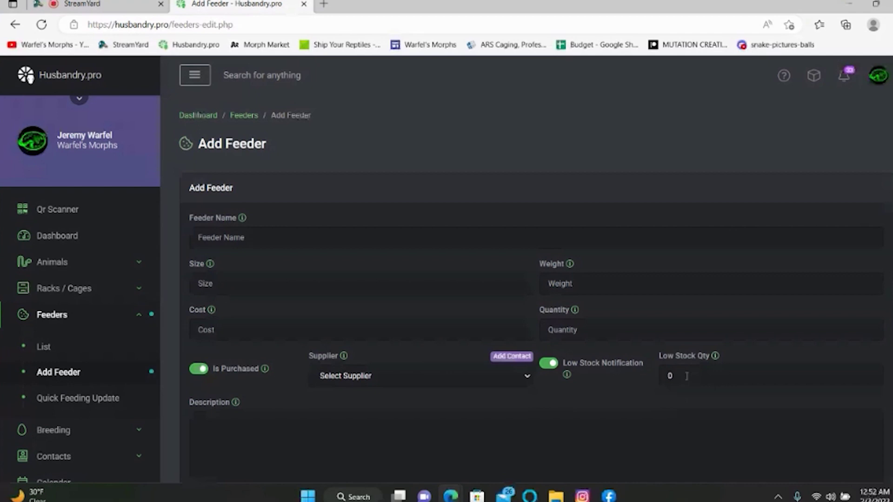
scroll(518, 313, down, 1)
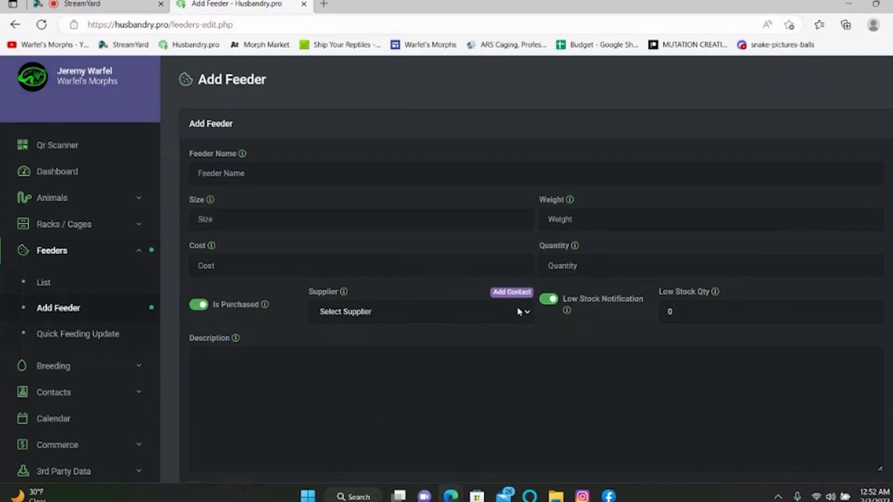
click(389, 319)
click(372, 285)
scroll(489, 259, down, 2)
scroll(488, 259, down, 2)
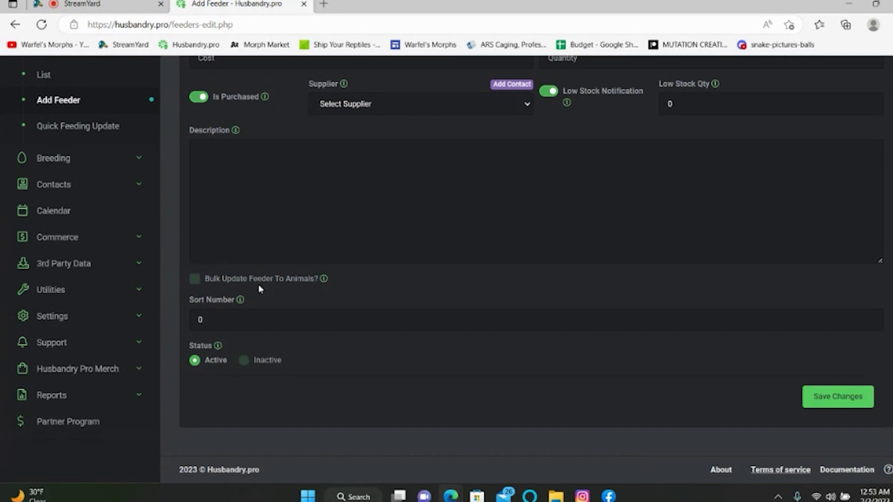
Switch Bulk Update Feeder To Animals on and off again, and try to save the empty feeder form.
click(195, 280)
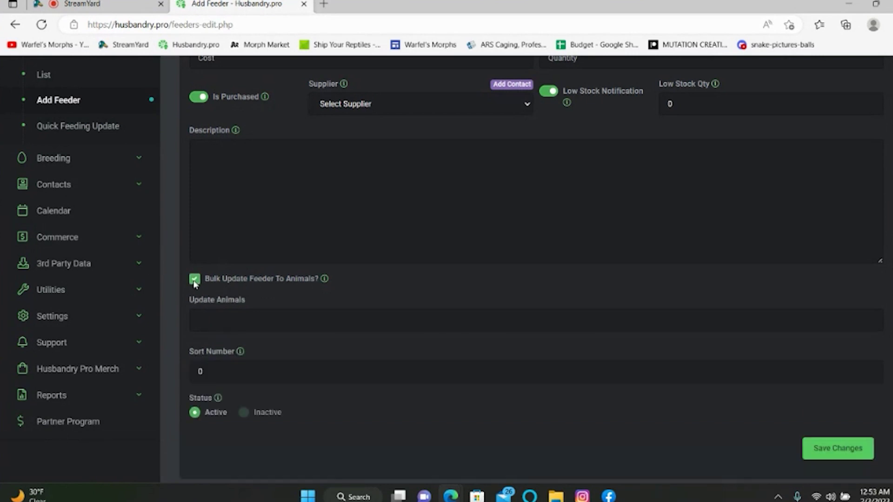
click(194, 280)
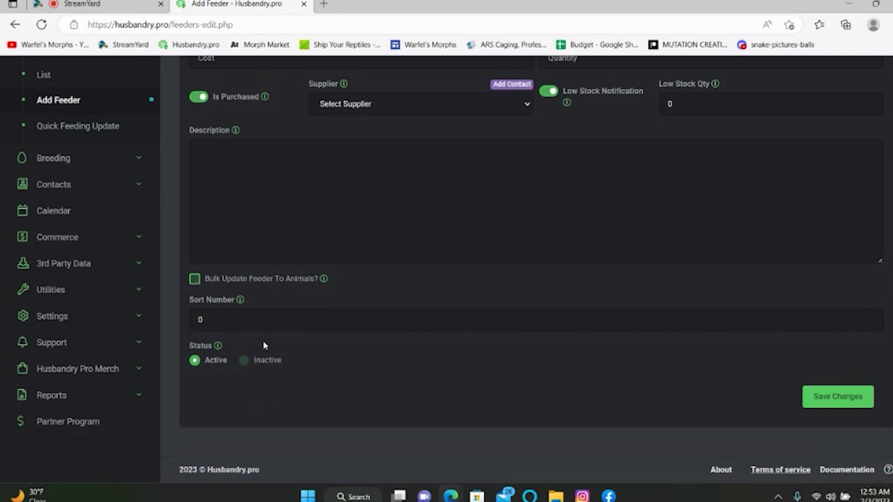
click(833, 404)
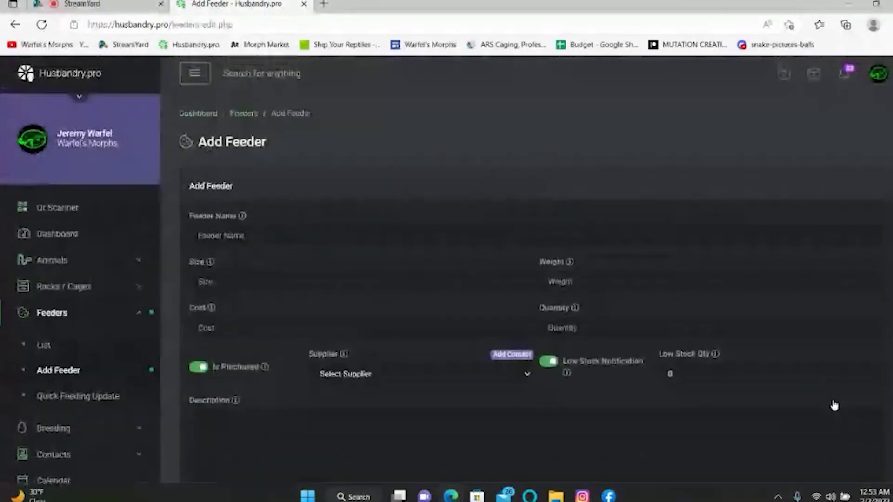
Reopen the Feeders list and review the feeder entries and the Feeder Groups section again.
click(43, 347)
scroll(359, 284, down, 1)
scroll(359, 284, down, 3)
scroll(738, 88, up, 1)
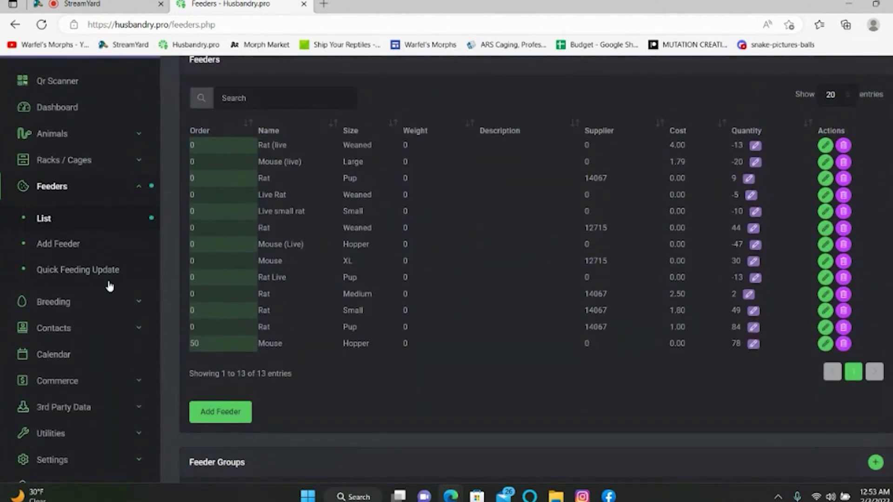
scroll(692, 289, down, 3)
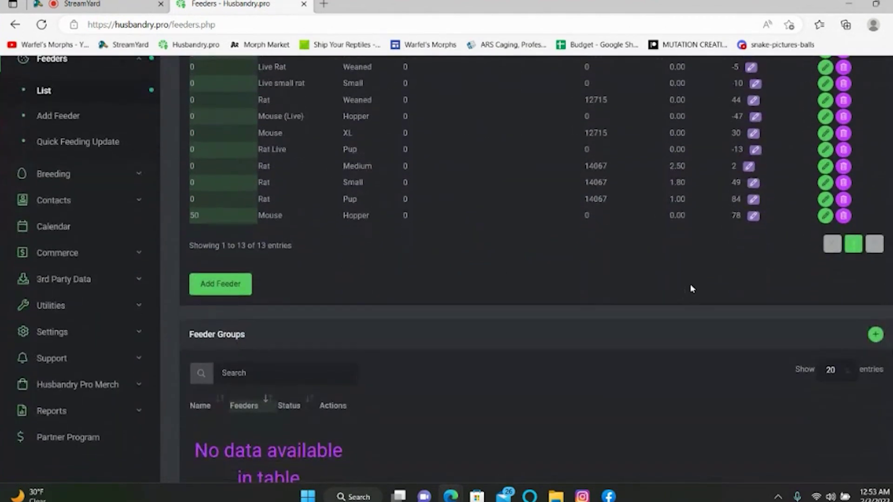
scroll(289, 425, up, 4)
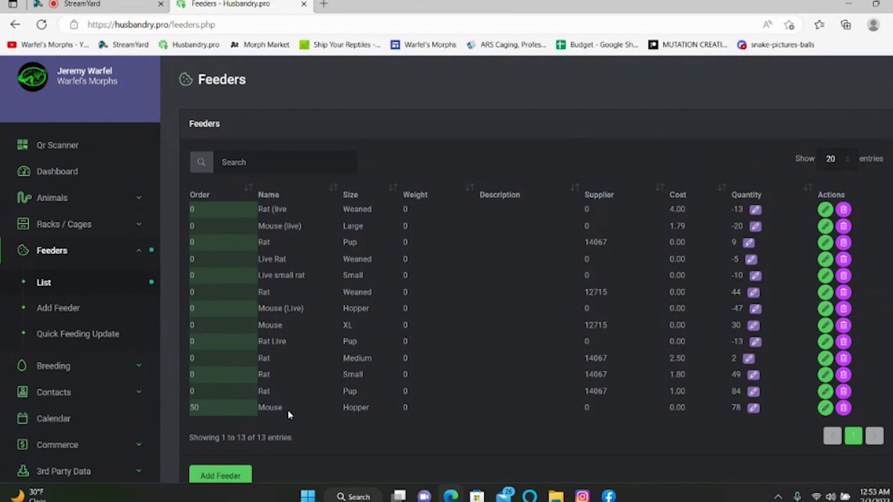
scroll(96, 375, down, 7)
scroll(96, 372, up, 3)
scroll(96, 366, up, 2)
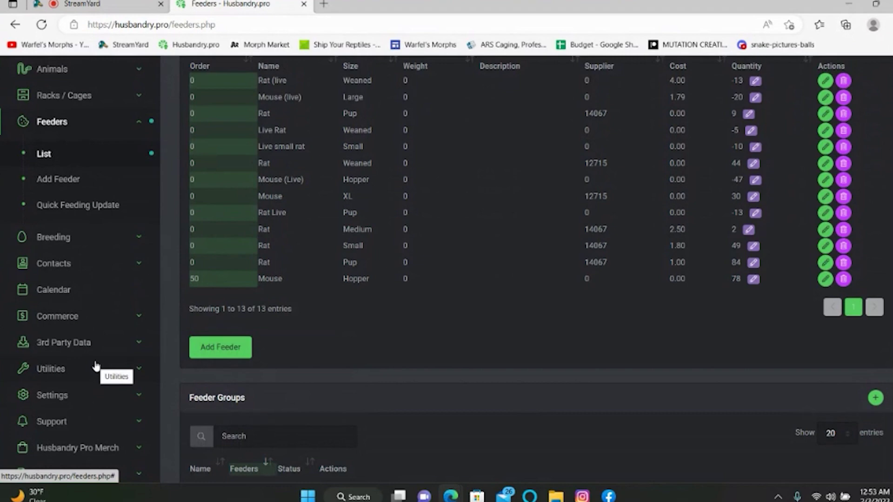
scroll(96, 366, up, 4)
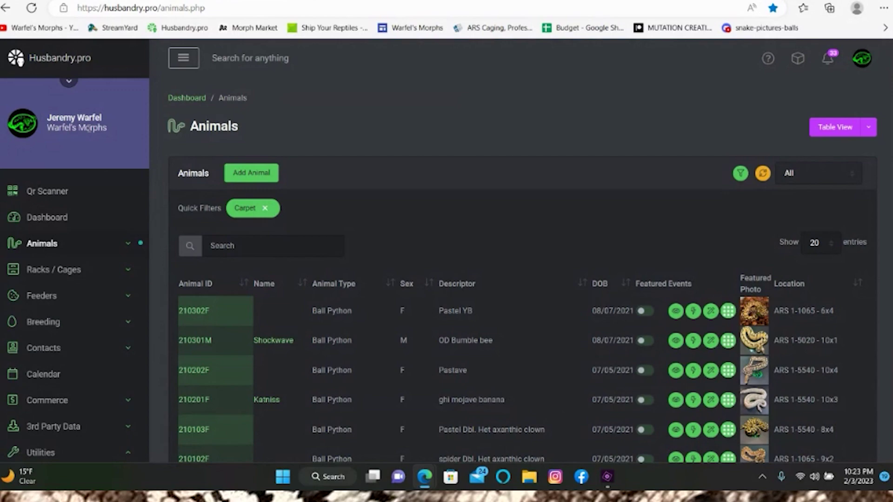
Open the Reptile Scan Import utility to view its import options and instructions.
scroll(90, 165, down, 4)
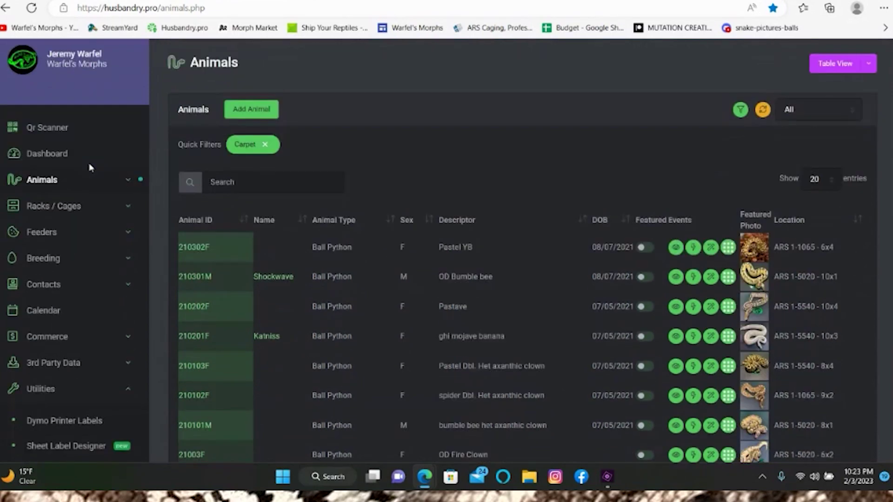
scroll(92, 184, down, 8)
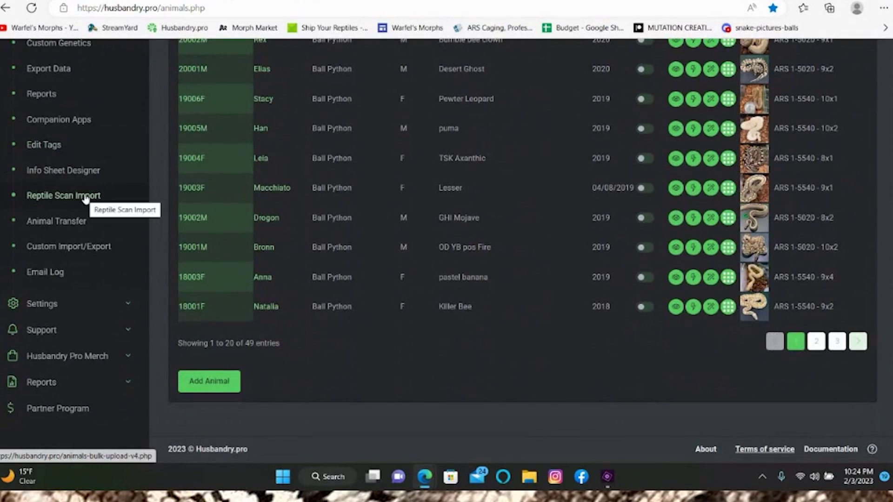
click(57, 198)
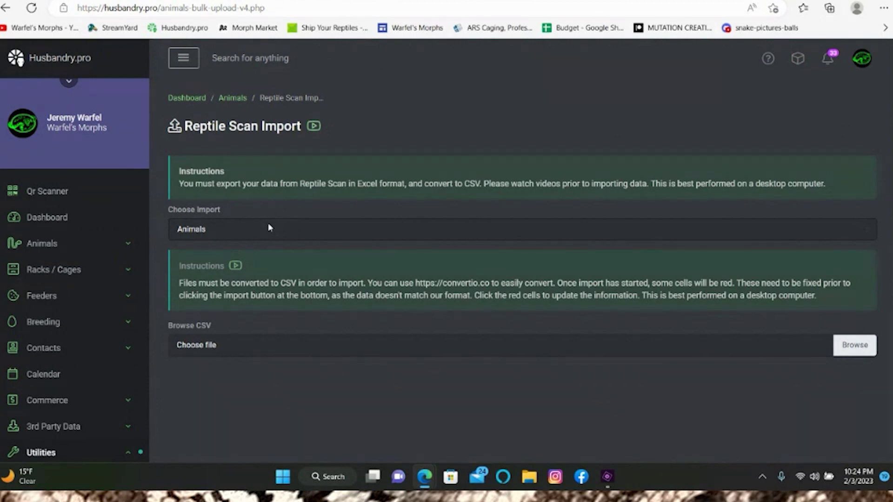
Look over the Utilities entries from Dymo Printer Labels down to Custom Import/Export.
scroll(269, 227, down, 5)
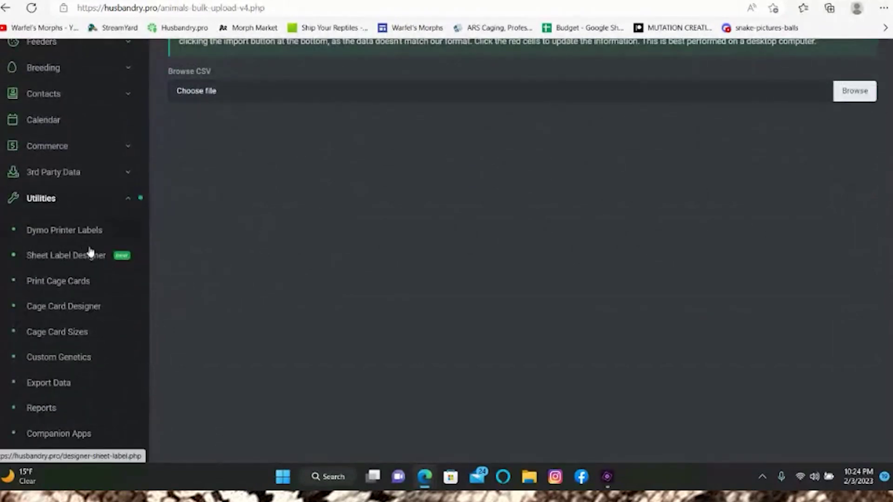
scroll(111, 371, down, 3)
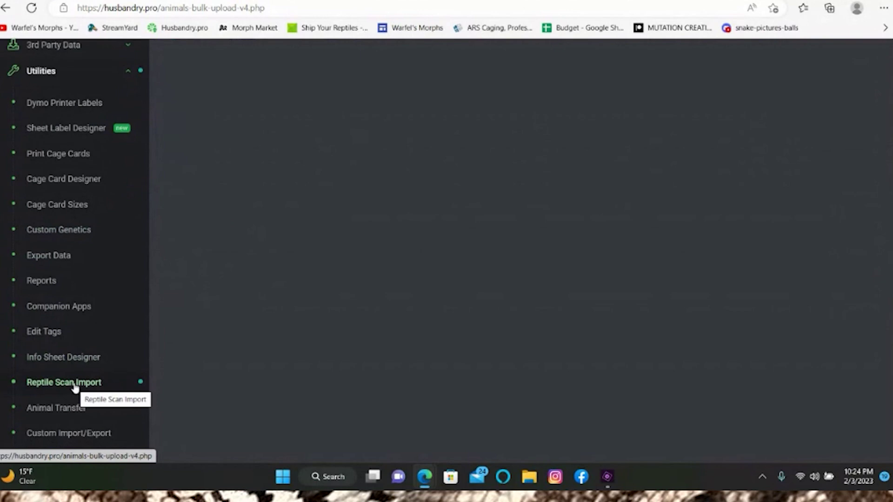
scroll(75, 387, up, 4)
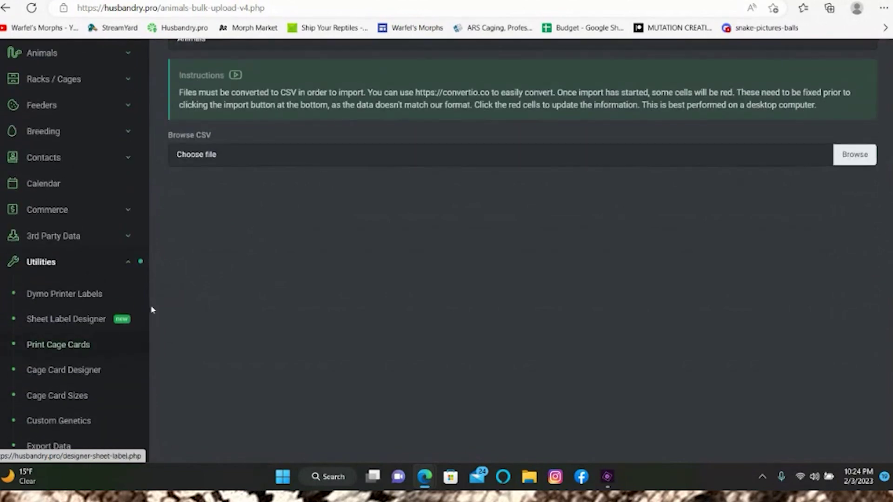
scroll(168, 278, down, 1)
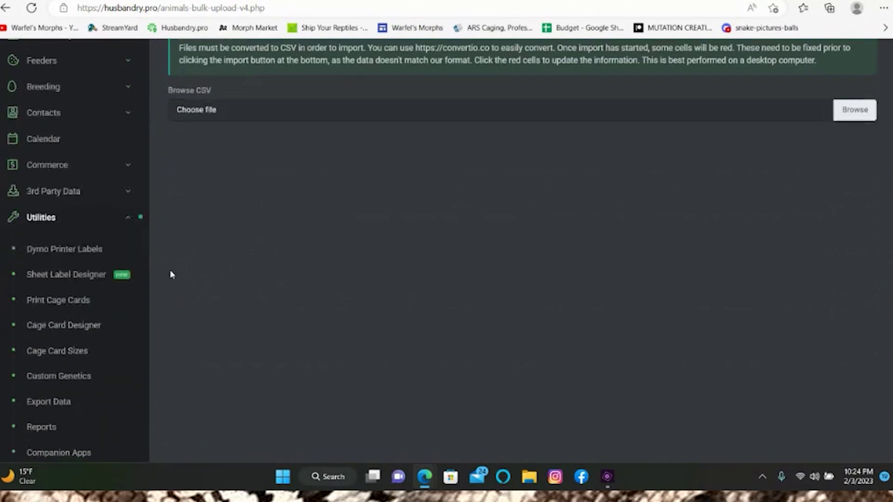
scroll(170, 275, up, 5)
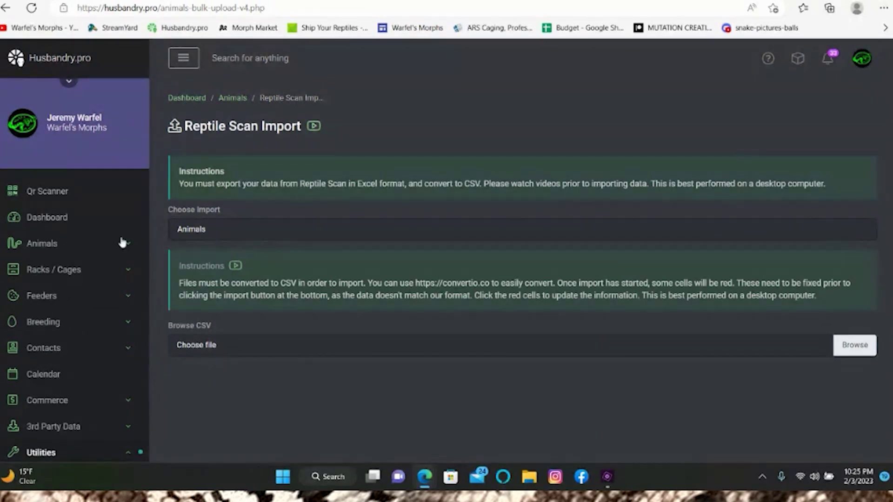
Go to the Animals section, open the Add Animal form and look over its fields down to Weight Unit.
click(67, 243)
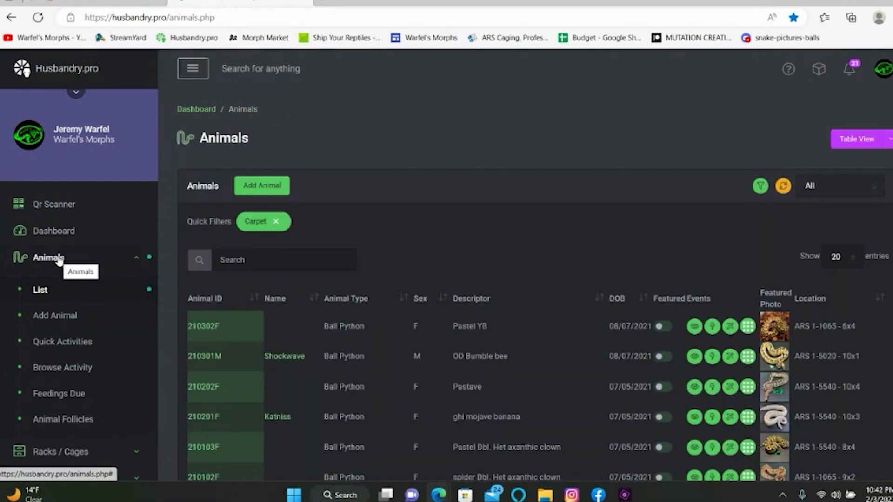
click(59, 259)
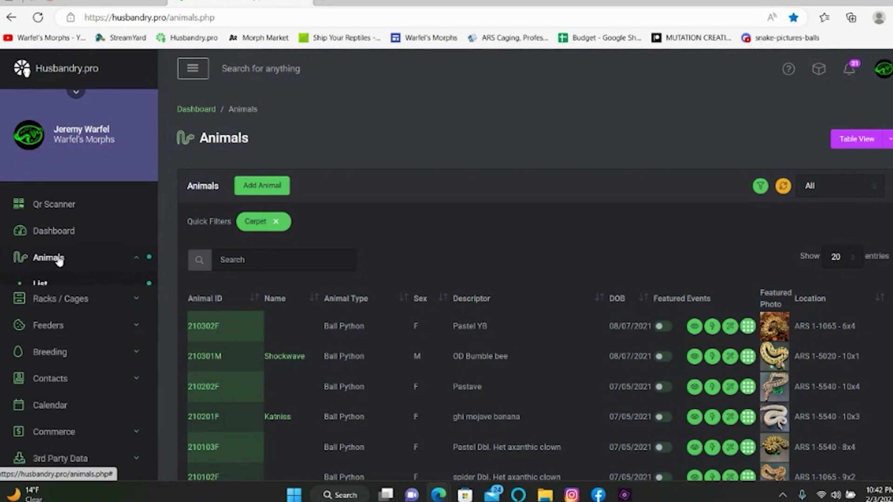
click(62, 260)
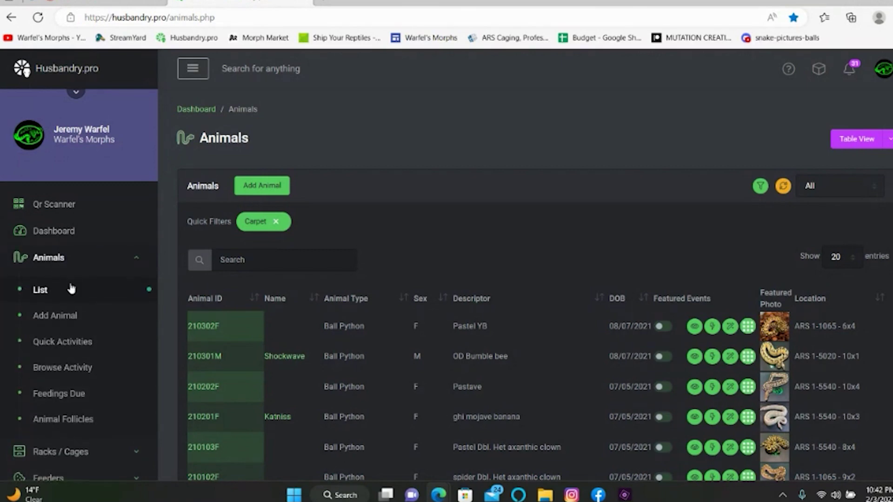
click(56, 318)
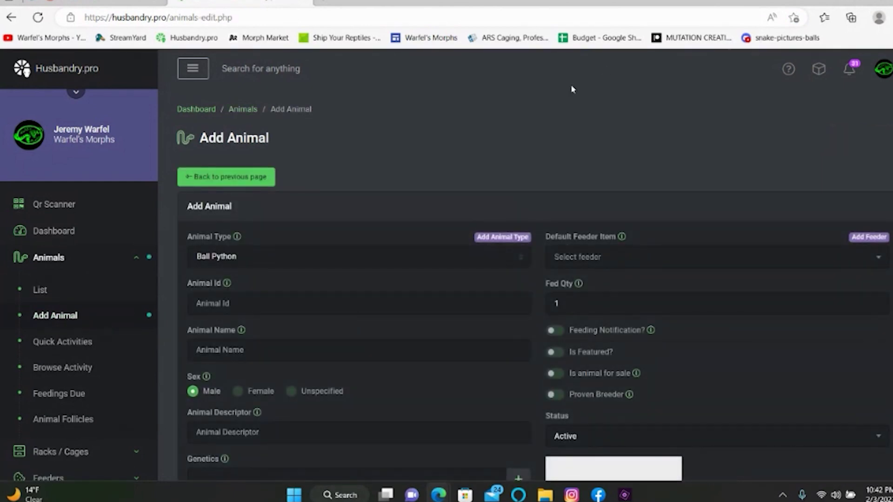
scroll(364, 217, down, 4)
scroll(358, 196, up, 4)
scroll(263, 358, down, 4)
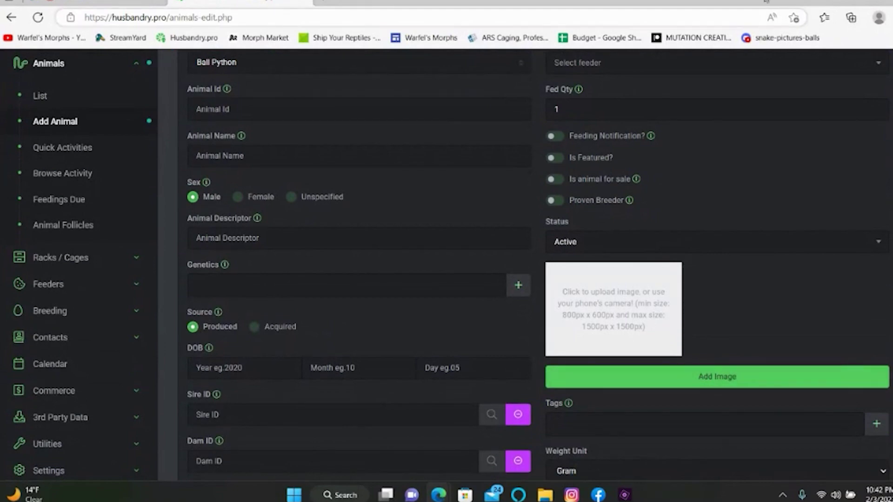
Check the Animal Type choices for a new animal without changing the Ball Python selection.
scroll(466, 62, up, 1)
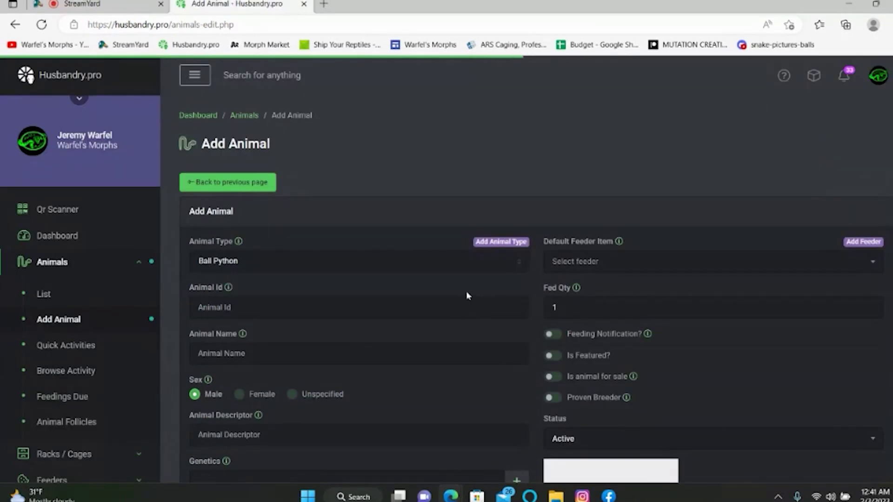
scroll(423, 277, down, 1)
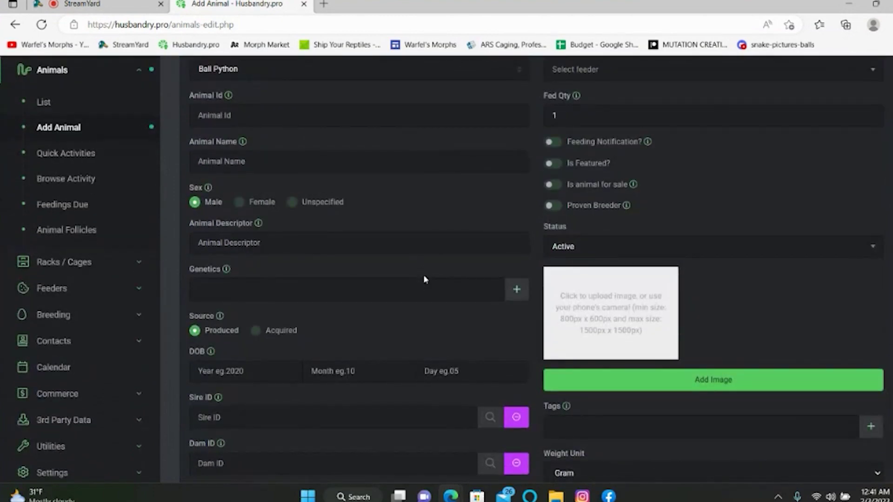
scroll(423, 275, up, 1)
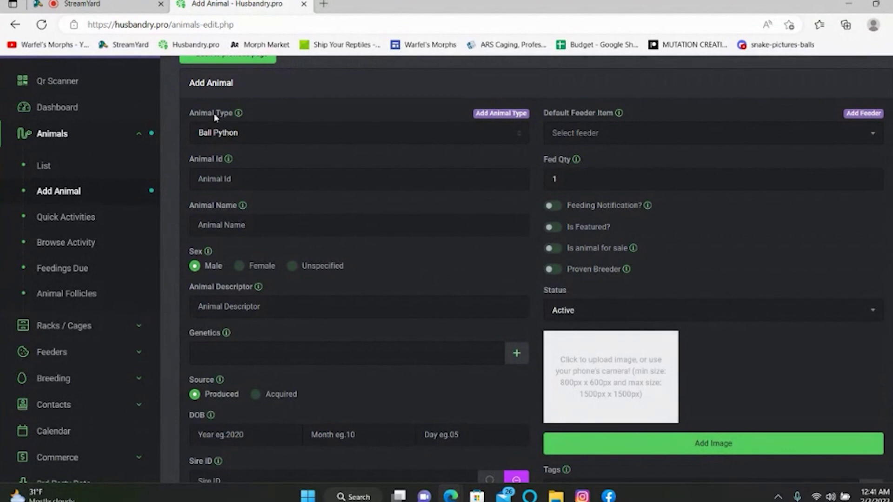
click(301, 135)
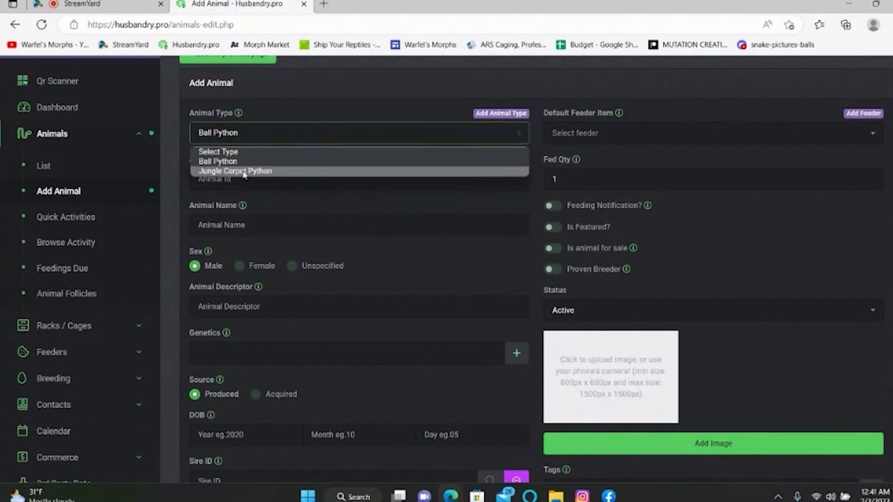
click(282, 103)
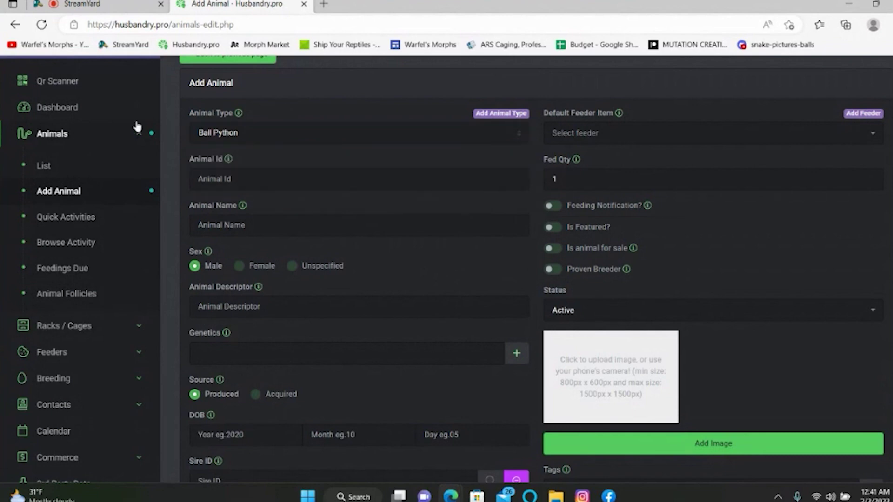
Look through the Utilities entries and open the Animal Settings page.
scroll(126, 136, down, 3)
scroll(77, 233, up, 2)
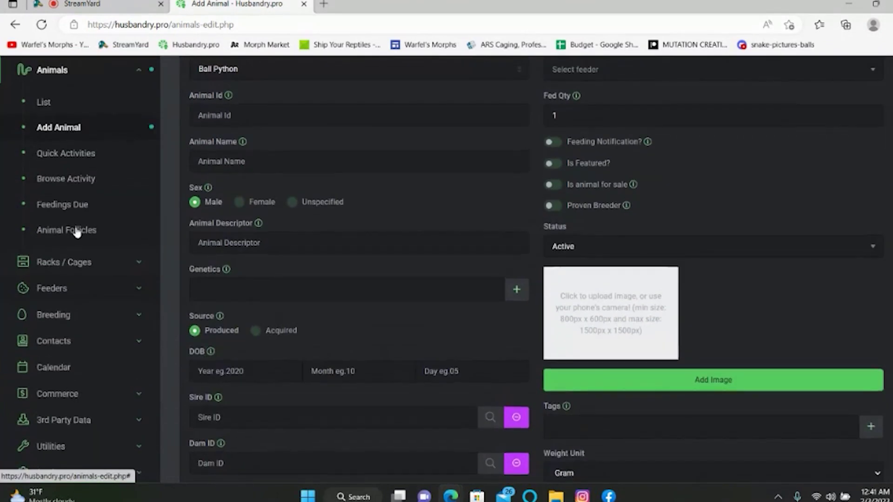
scroll(74, 158, down, 5)
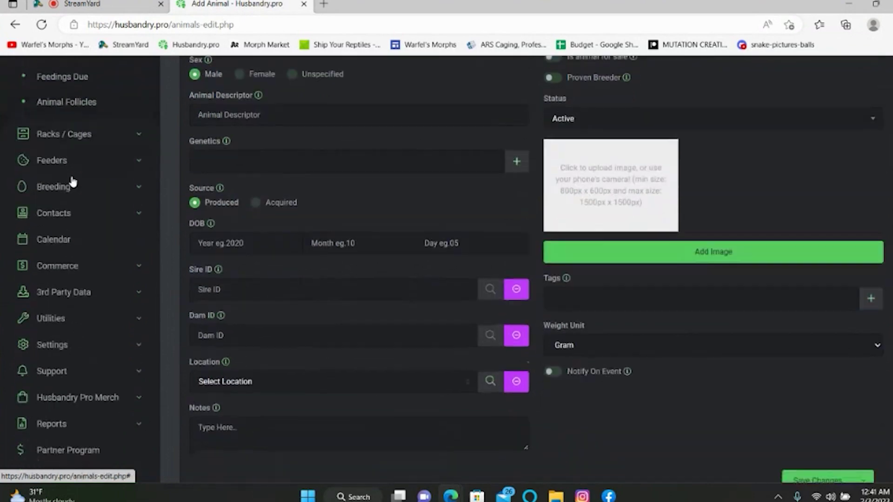
click(60, 235)
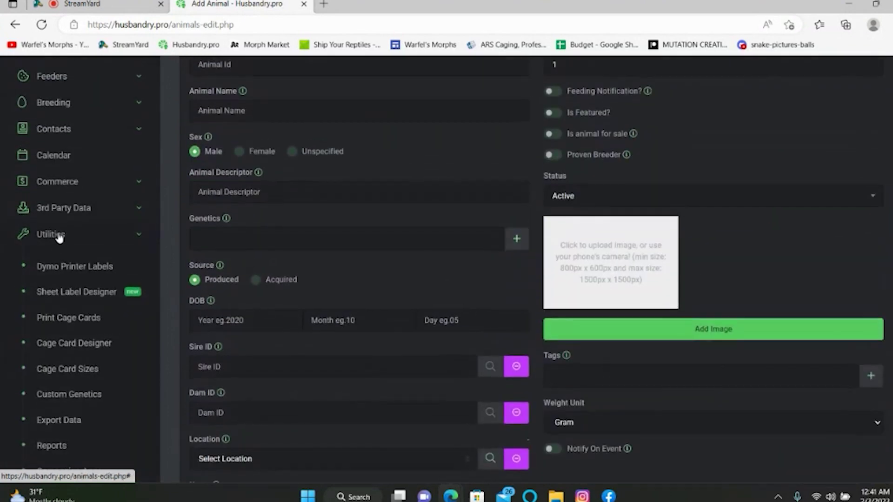
scroll(93, 247, down, 3)
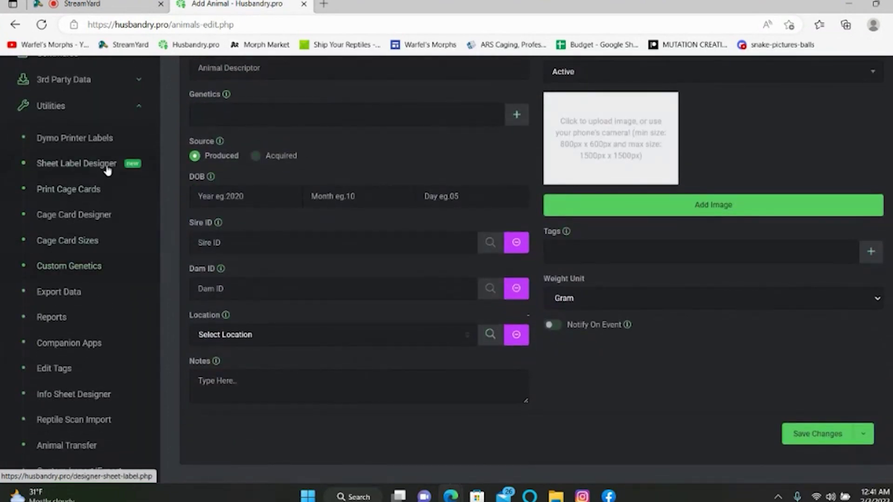
scroll(114, 265, down, 3)
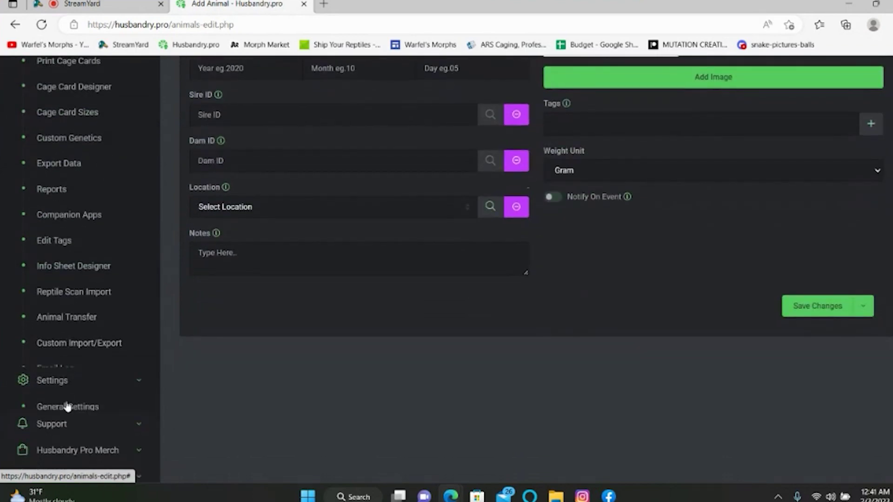
click(65, 401)
scroll(96, 142, up, 2)
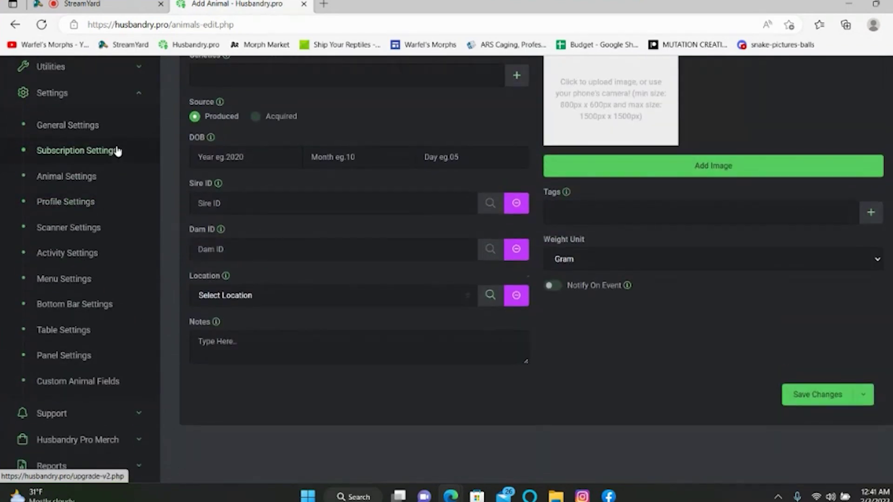
click(83, 177)
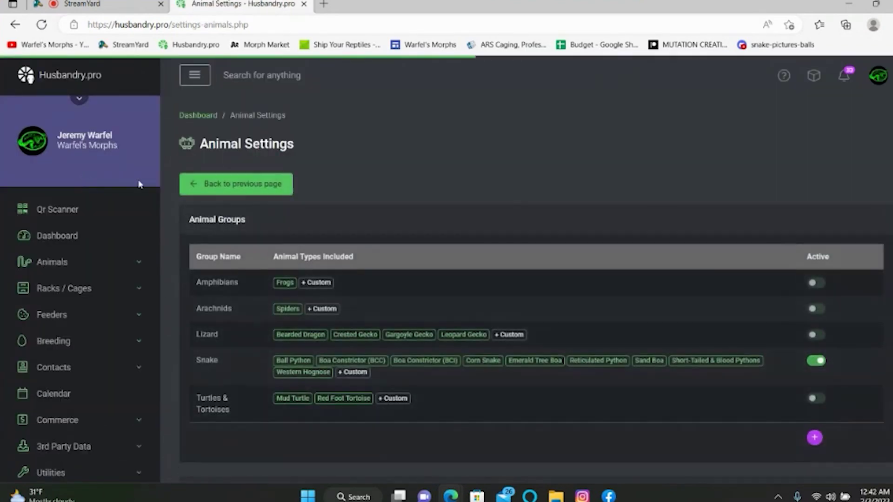
Review the Animal Groups table and the Snake group's genetics table and Active in list options.
scroll(321, 195, down, 9)
scroll(339, 209, down, 1)
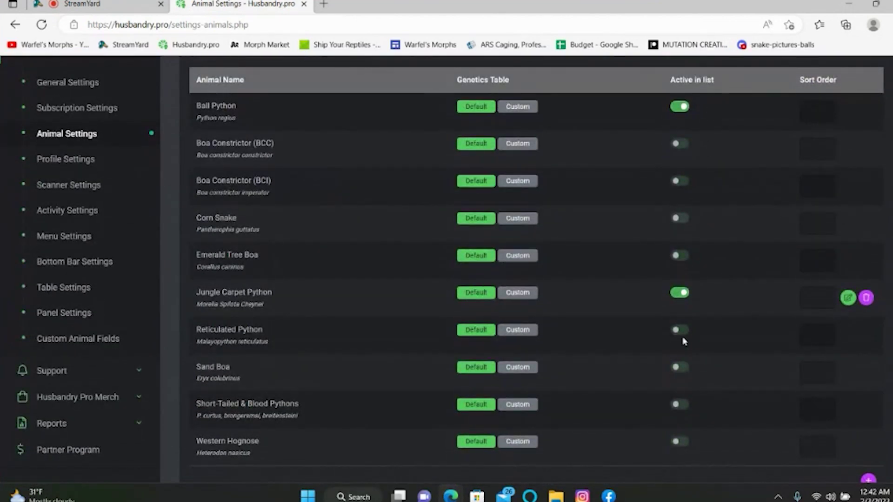
scroll(684, 395, down, 2)
scroll(678, 399, up, 7)
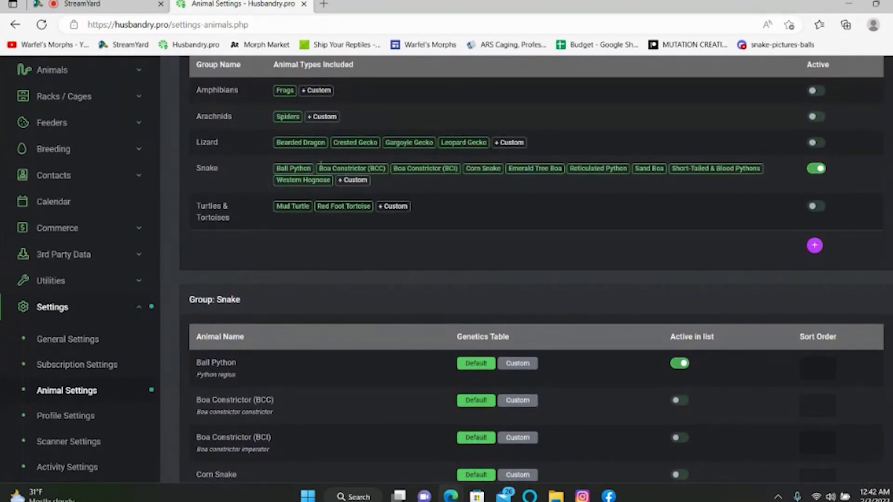
scroll(678, 375, up, 3)
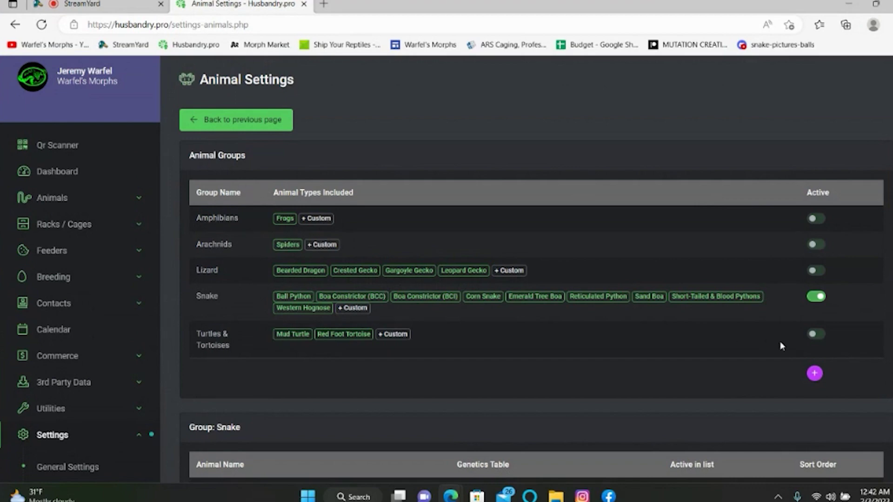
scroll(277, 239, down, 5)
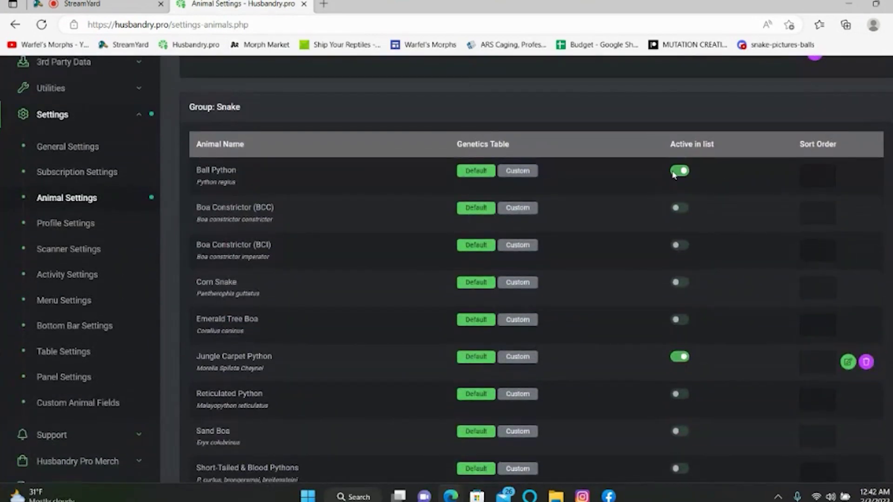
scroll(670, 171, up, 3)
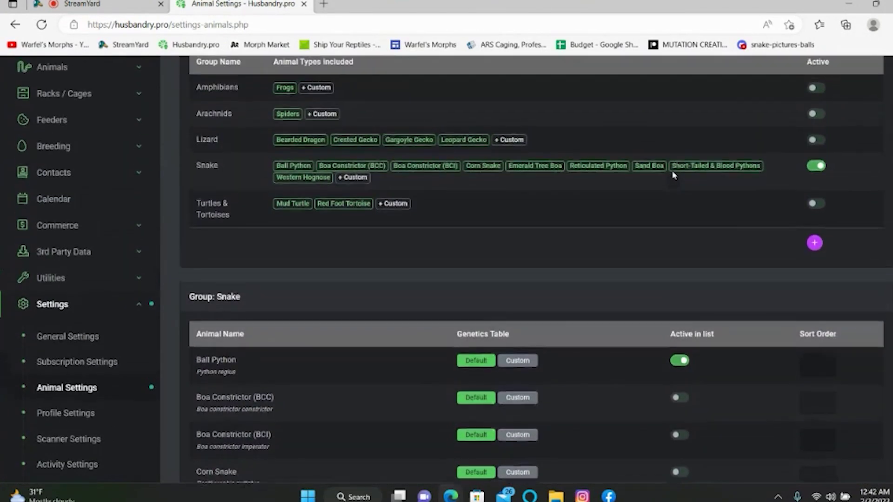
scroll(635, 188, down, 1)
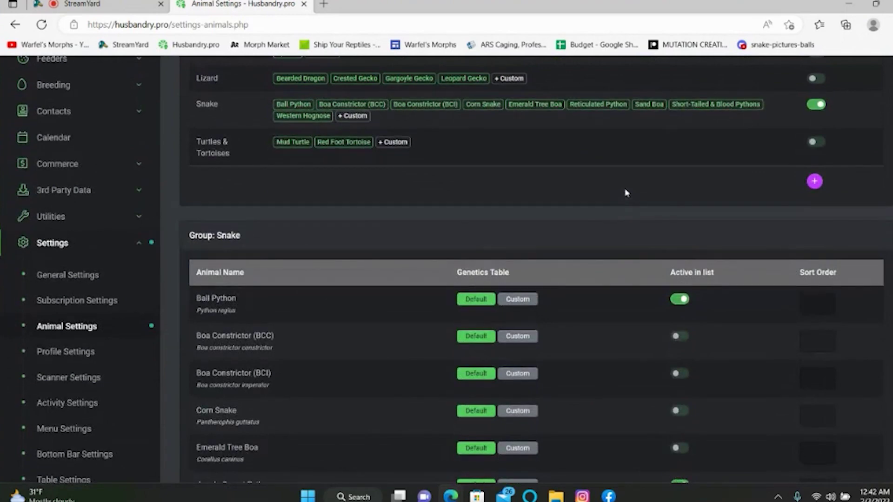
scroll(626, 192, down, 4)
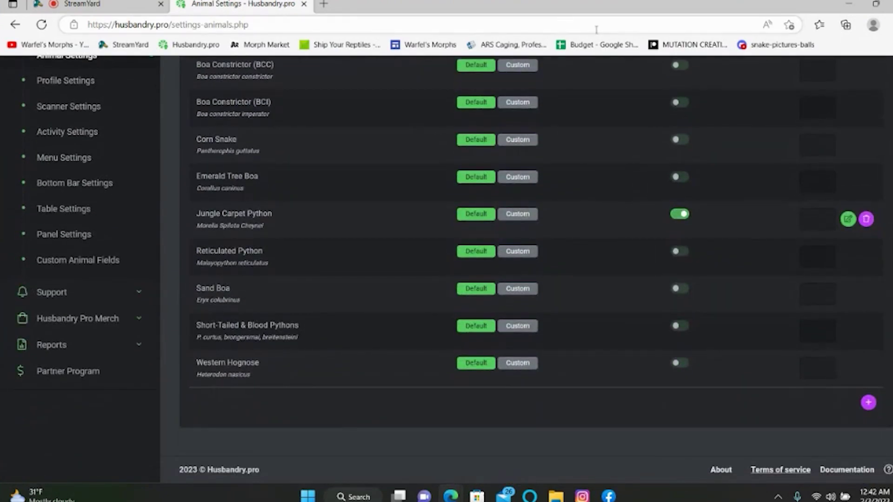
scroll(624, 109, up, 2)
scroll(624, 109, up, 1)
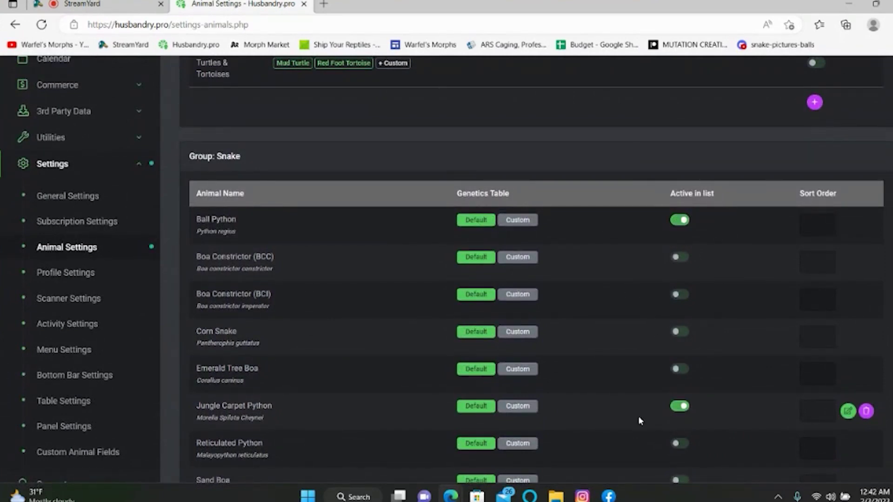
scroll(454, 284, up, 5)
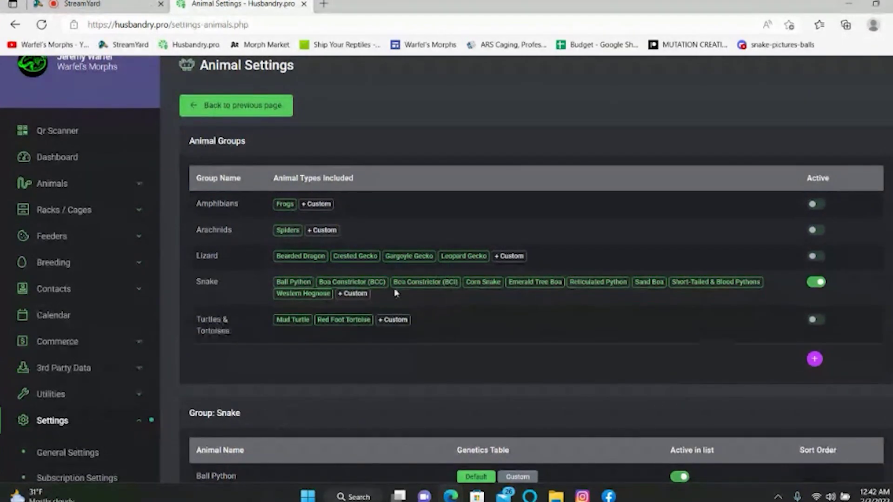
Return to the Add Animal form from the Animal Settings page.
click(49, 184)
click(68, 242)
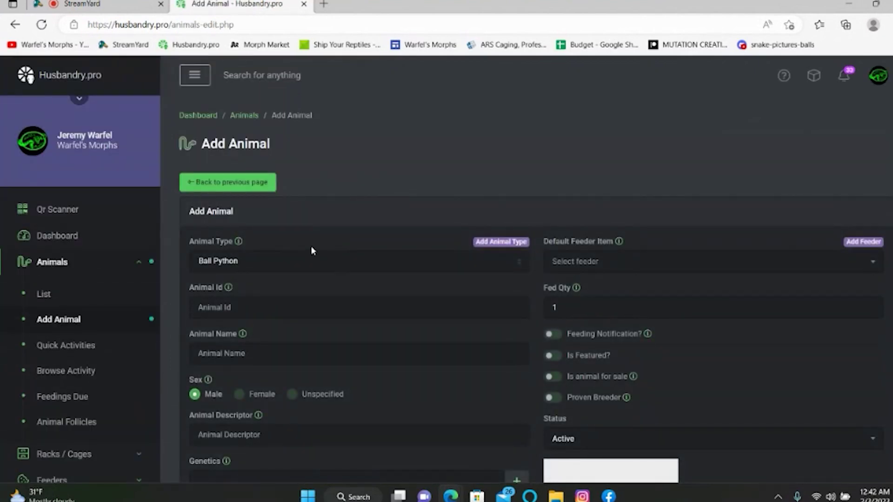
Select Ball Python as the new animal's type and set its Animal Id to 1234.
scroll(312, 253, down, 2)
click(267, 201)
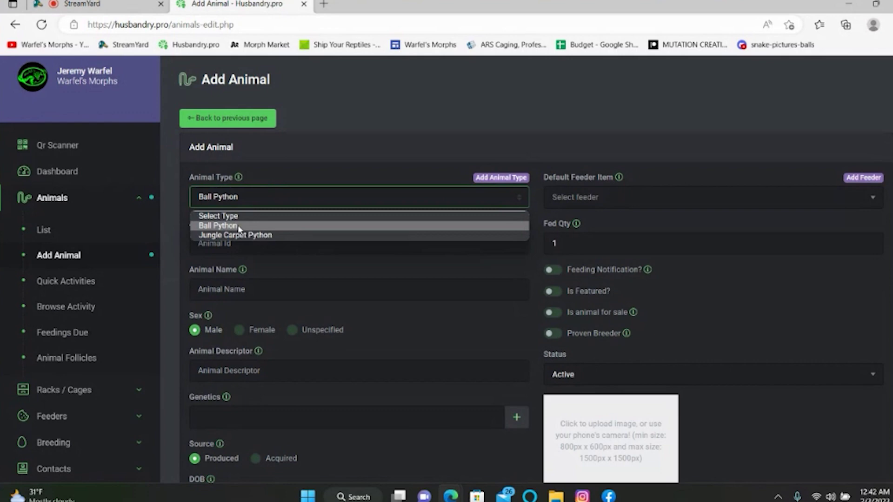
click(238, 227)
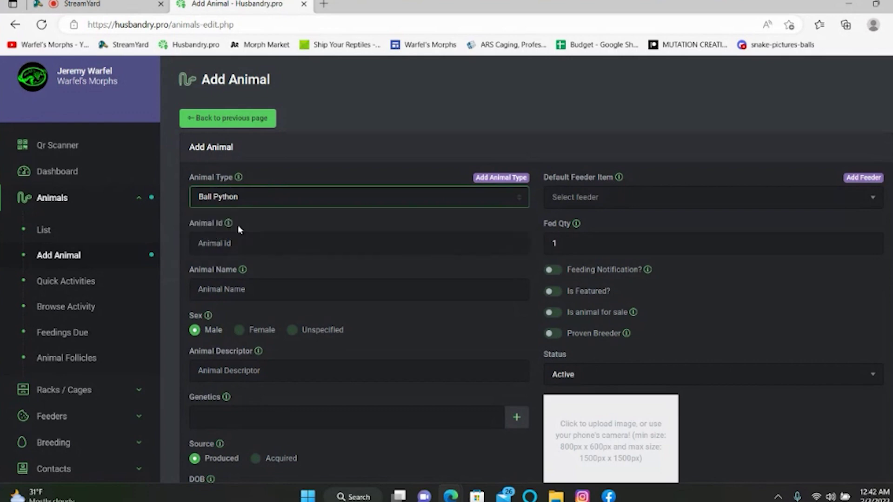
click(220, 243)
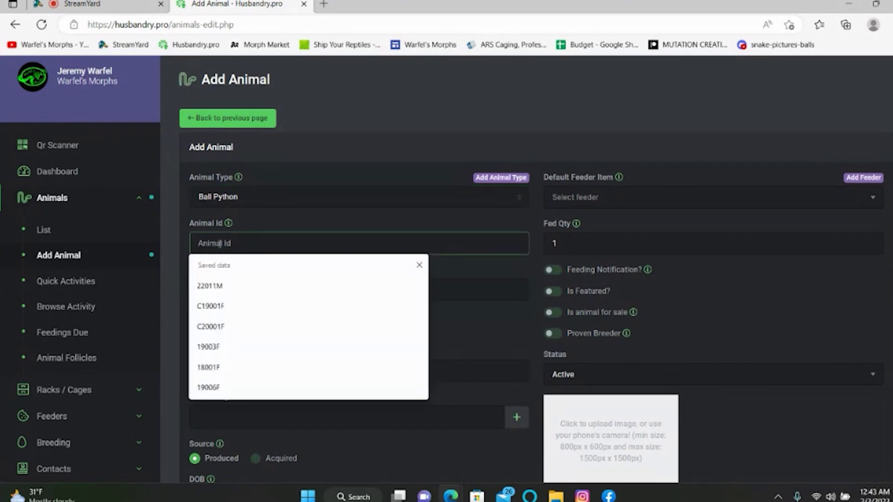
click(325, 220)
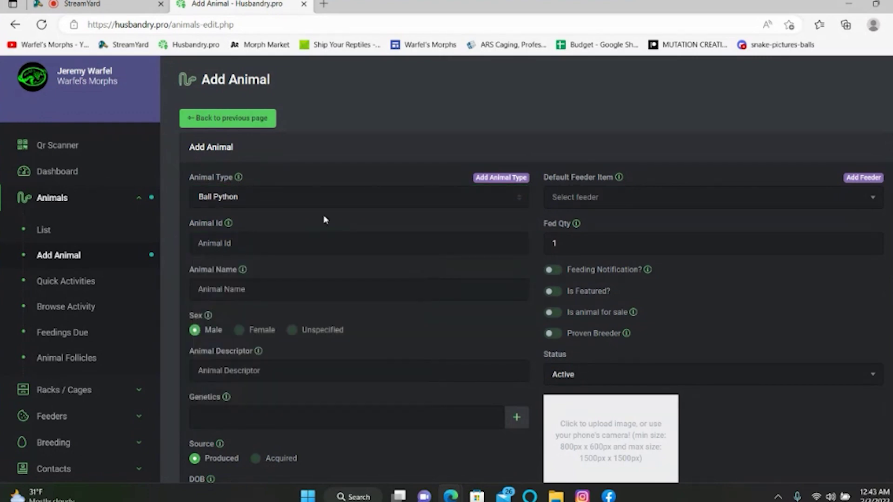
click(301, 241)
text(1234)
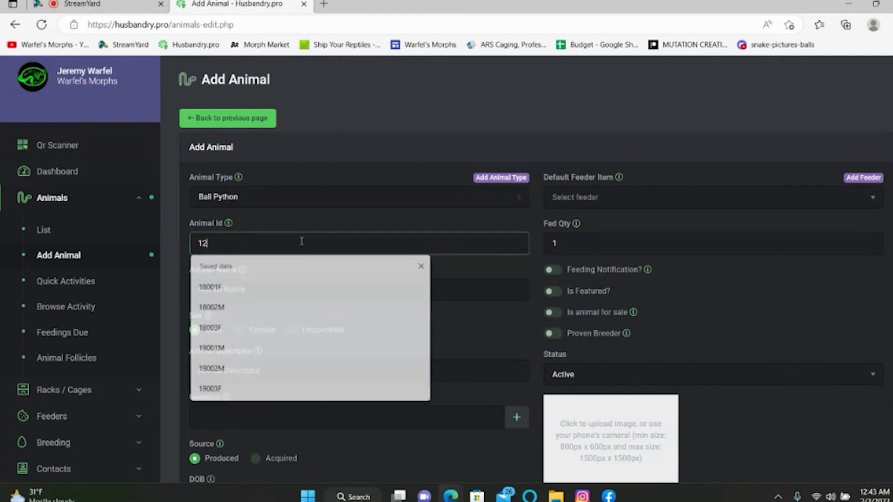
click(310, 220)
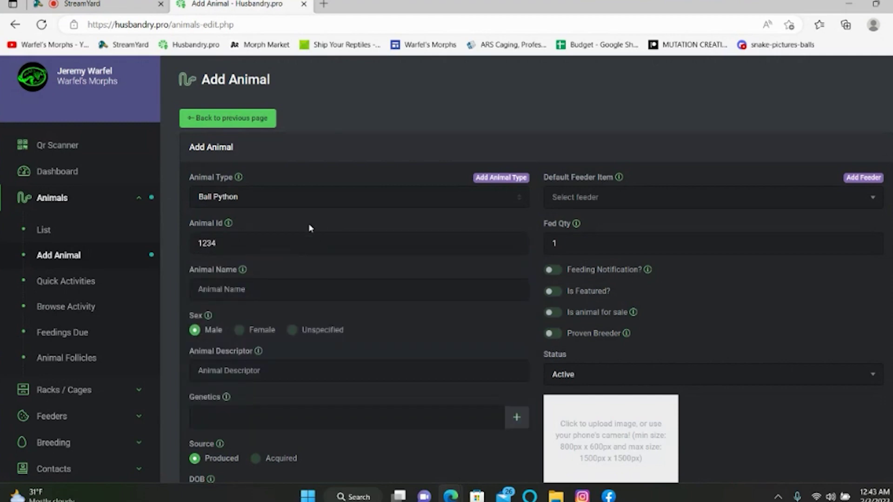
Enter claud as the Animal Name and check the saved Animal Descriptor suggestions without choosing one.
click(239, 285)
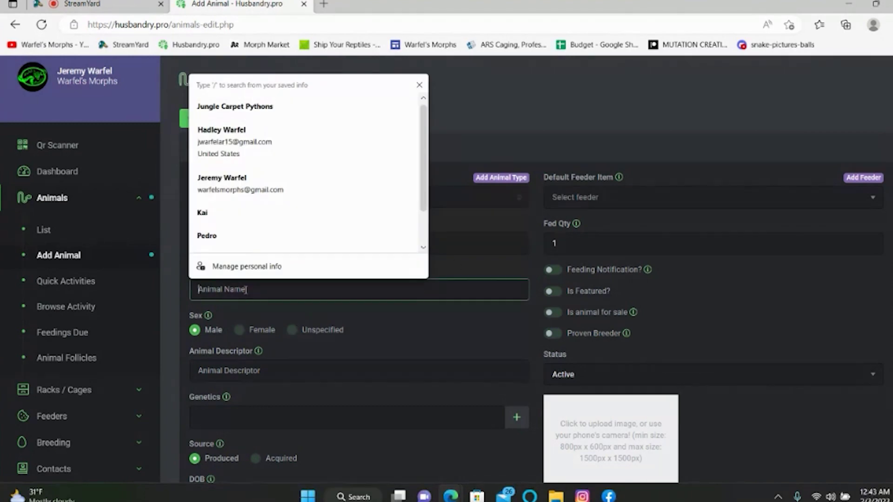
click(306, 292)
click(296, 293)
text(cla)
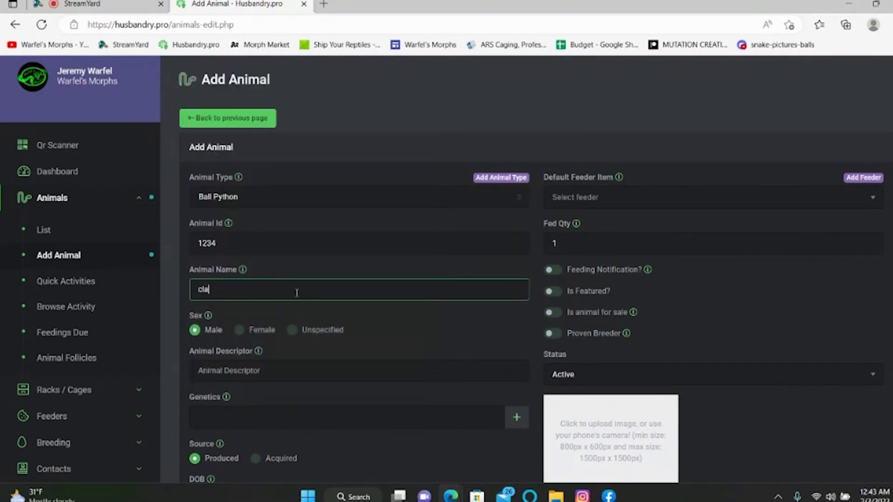
text(ud)
click(318, 266)
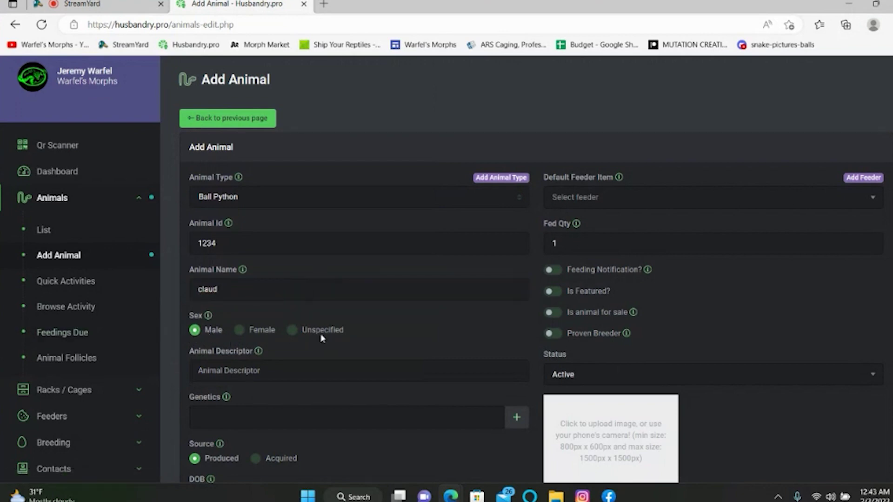
scroll(321, 342, down, 1)
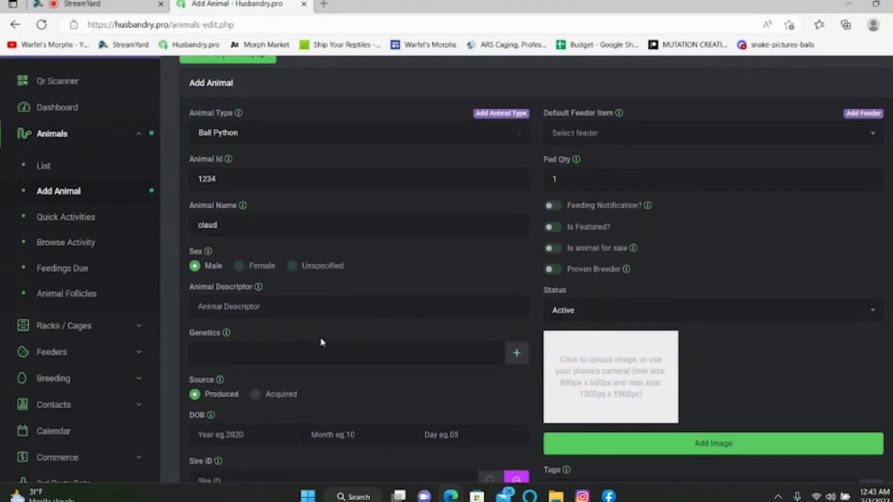
click(254, 309)
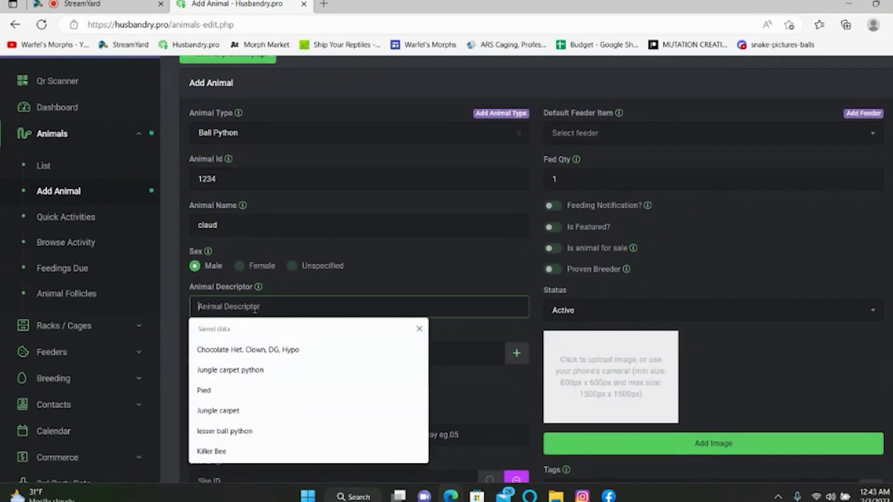
click(375, 282)
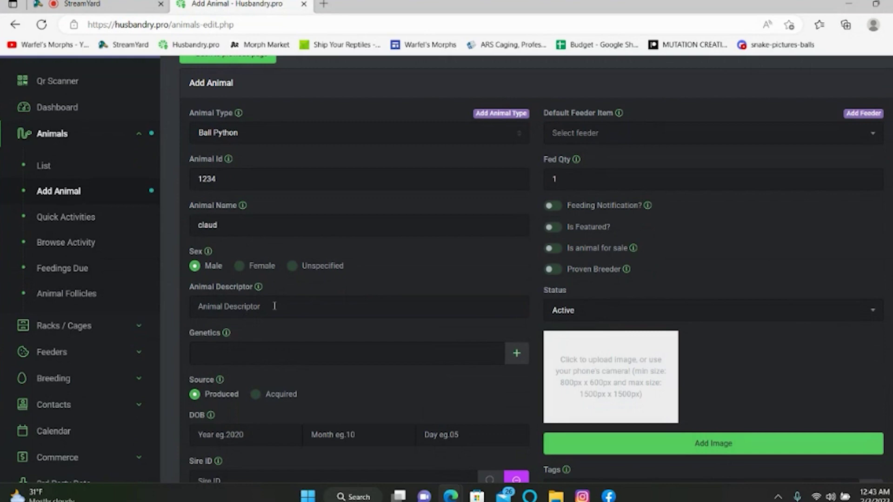
Add Orange Dream and Leopard to the new animal's genetics.
click(243, 356)
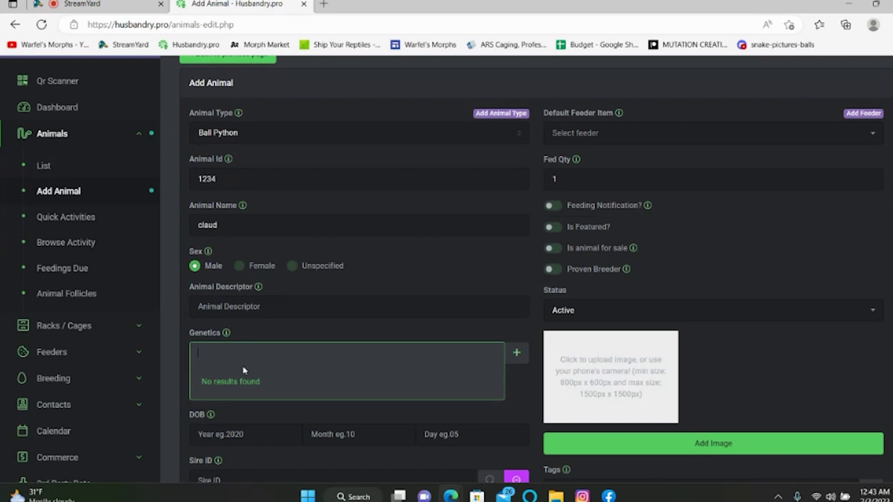
text(ora)
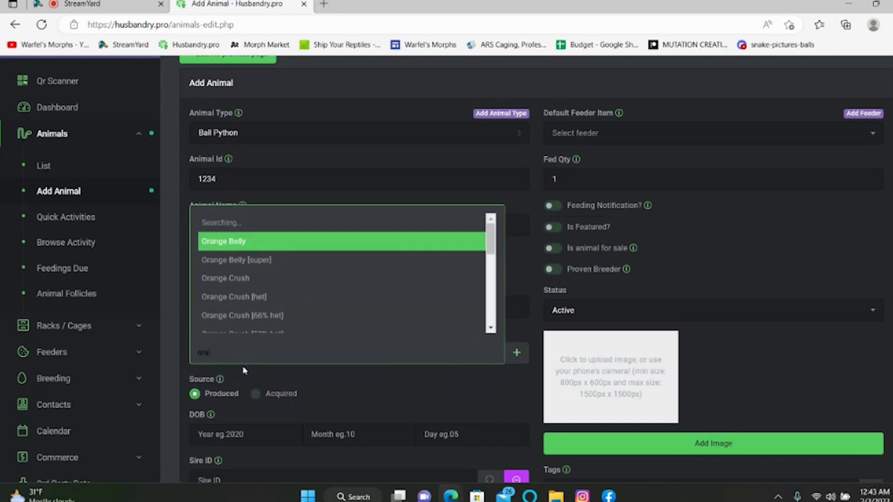
text(n)
scroll(300, 274, down, 1)
scroll(300, 274, down, 2)
click(255, 284)
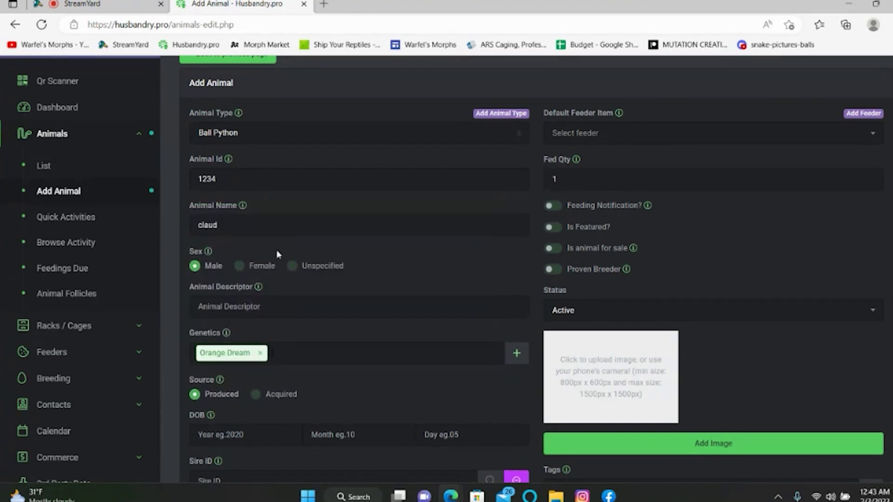
click(316, 354)
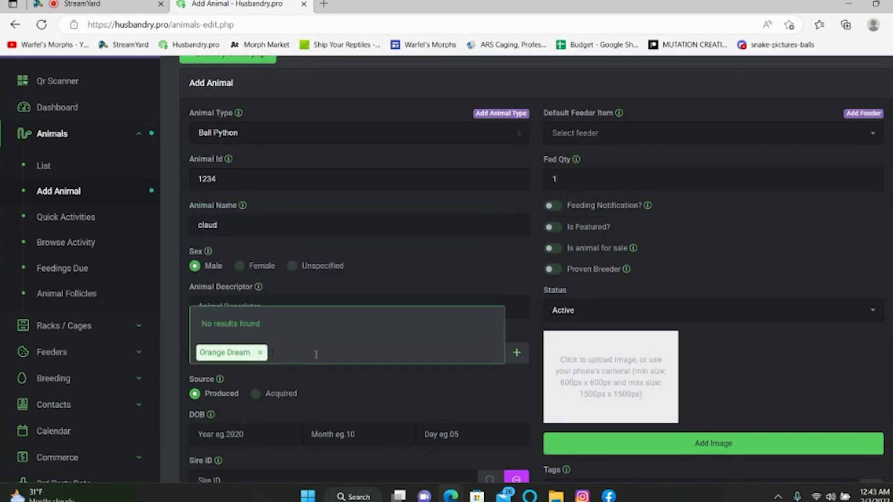
text(leop)
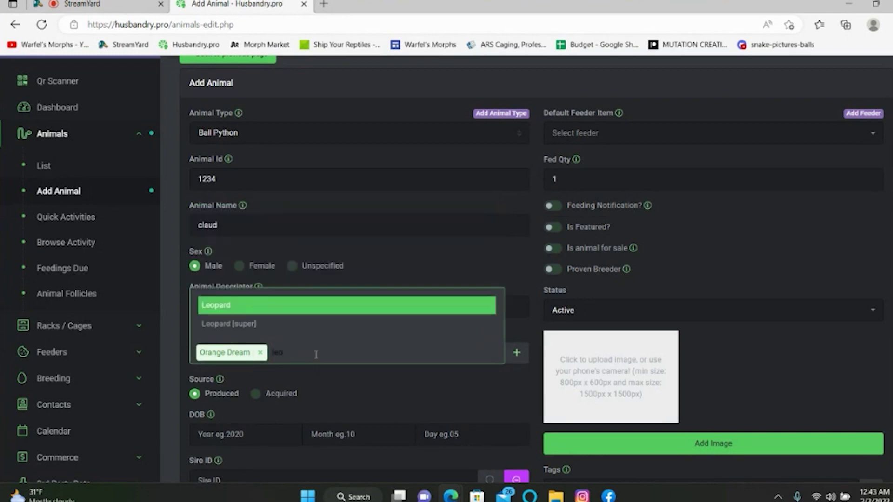
click(240, 305)
Find the axanthic genes and add Axanthic (TSK) [het] to the animal's genetics.
click(378, 348)
text(axa)
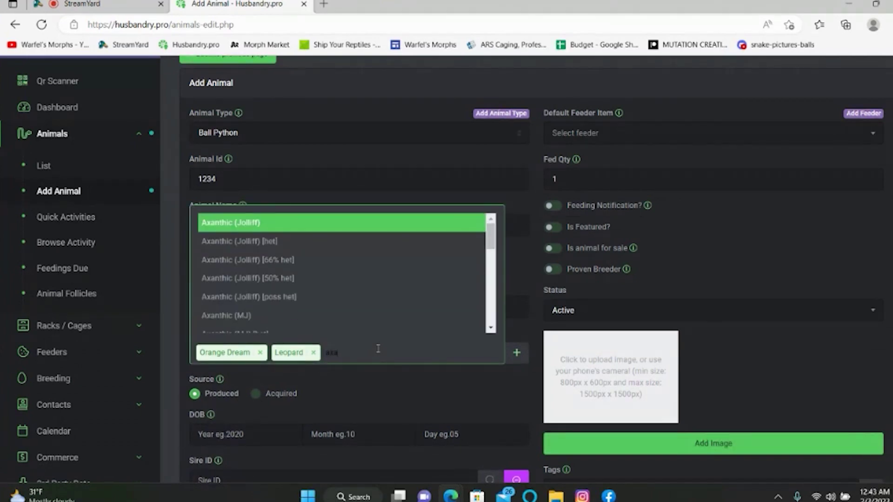
scroll(313, 285, down, 1)
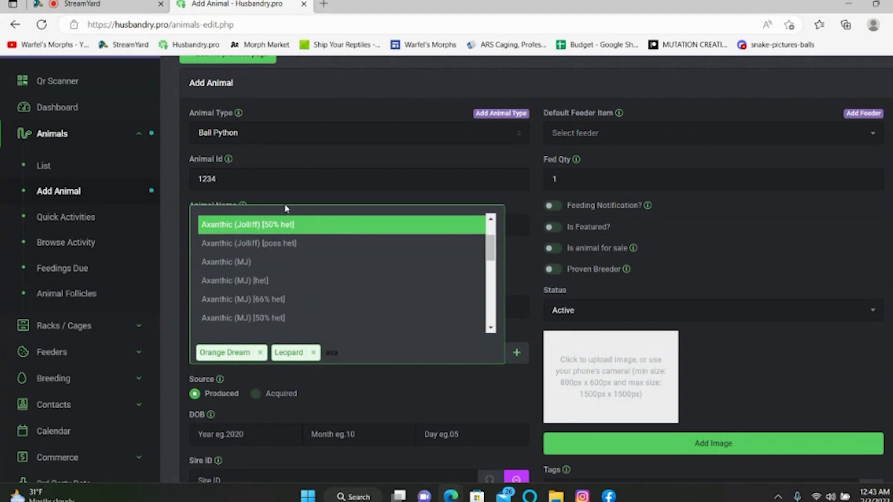
scroll(285, 208, down, 1)
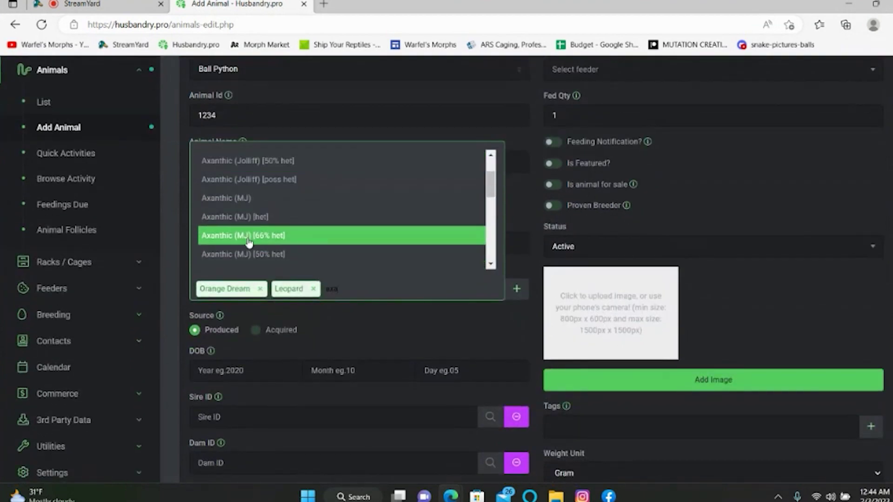
scroll(251, 240, down, 2)
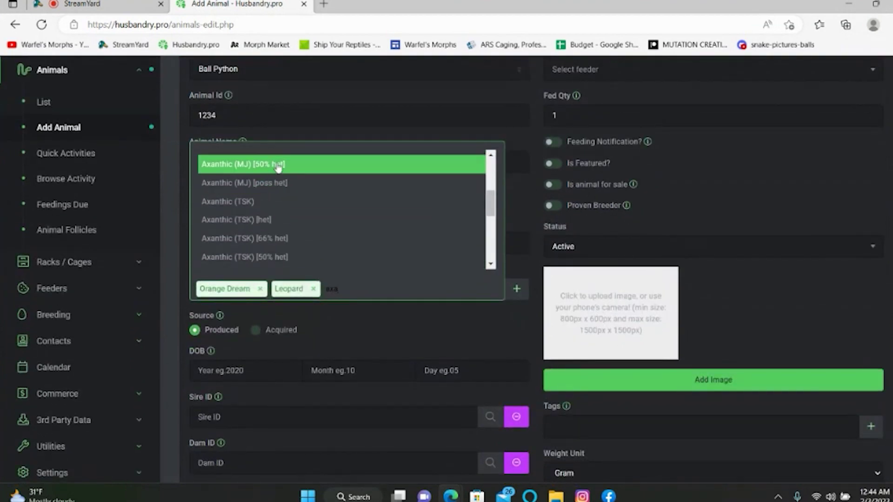
scroll(277, 195, down, 1)
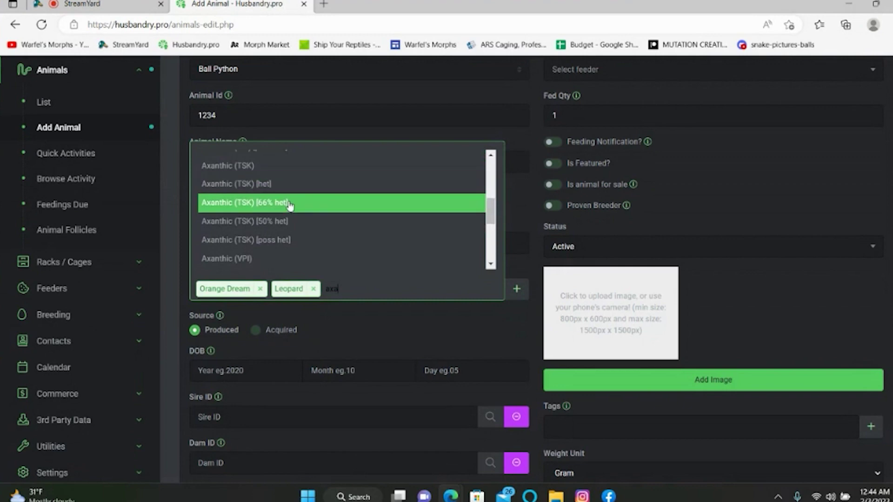
click(257, 186)
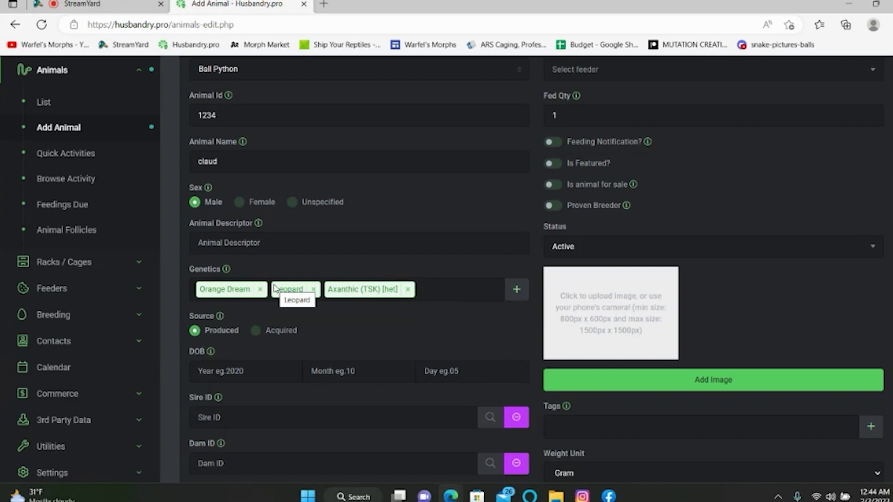
Fill the Sire ID with the saved entry 19001M and clear the field again.
scroll(274, 289, down, 1)
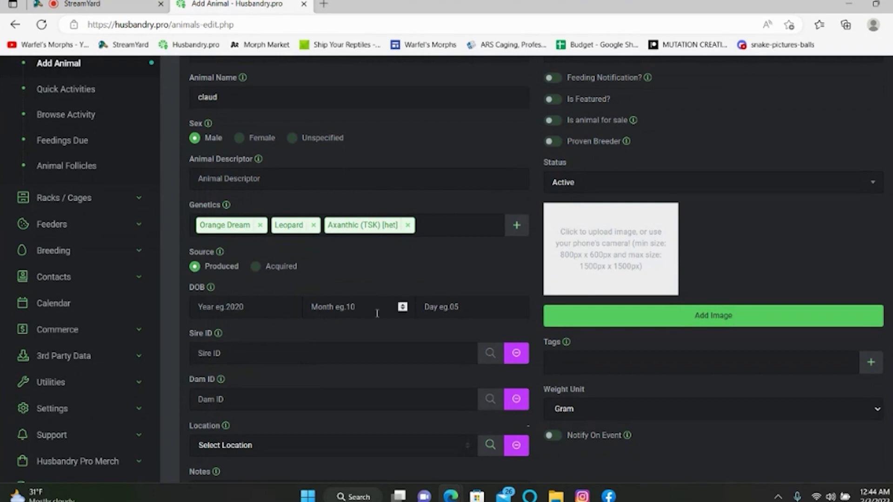
scroll(354, 321, down, 1)
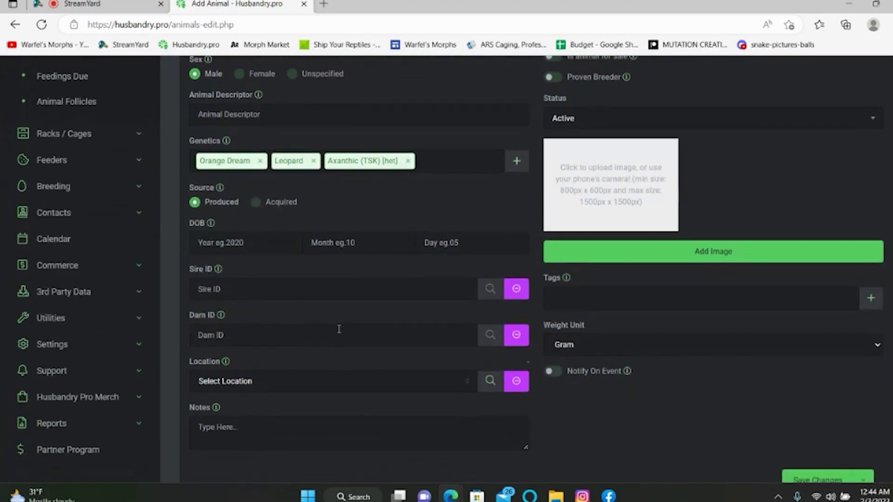
click(255, 292)
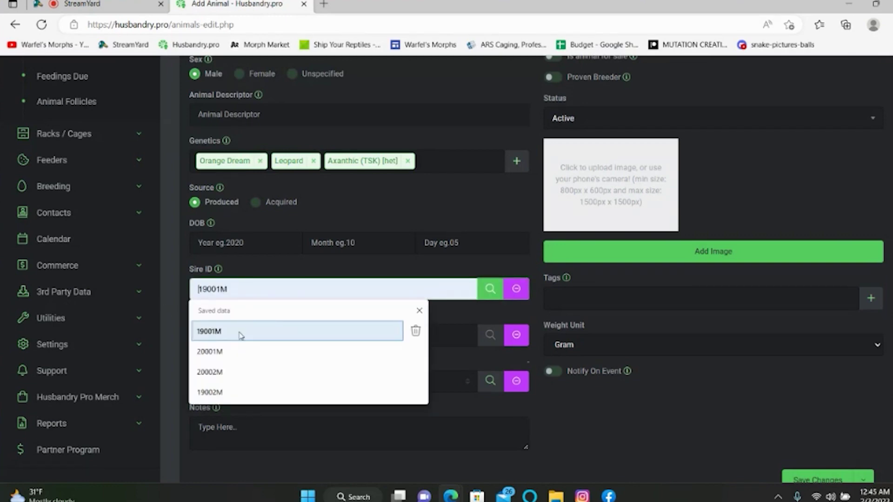
click(241, 335)
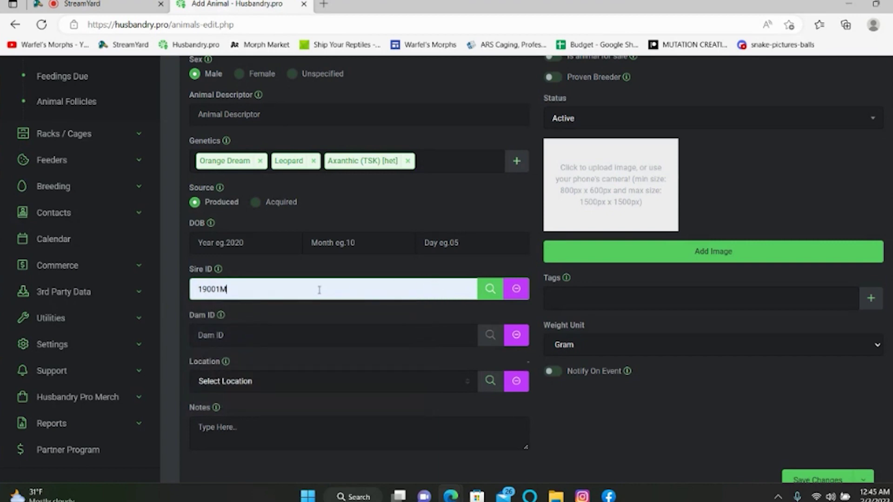
click(516, 289)
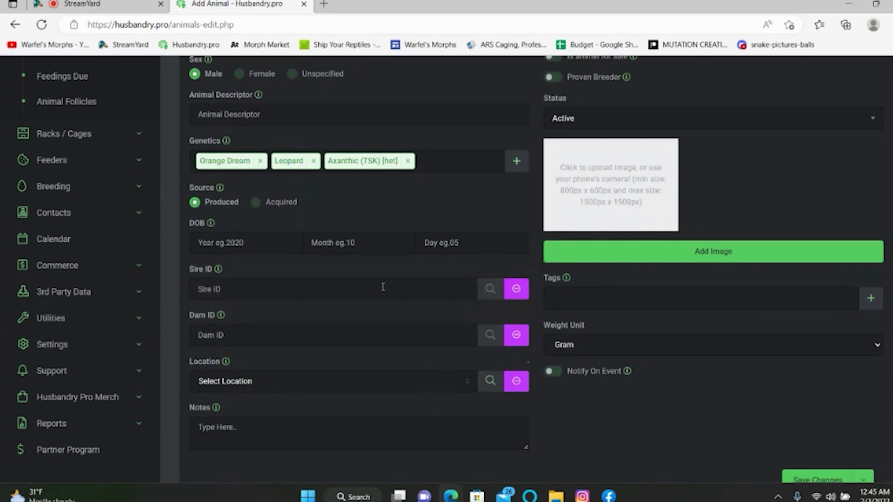
Choose ARS 1-1065 as the animal's location and close its rack layout without assigning a slot.
scroll(335, 295, down, 2)
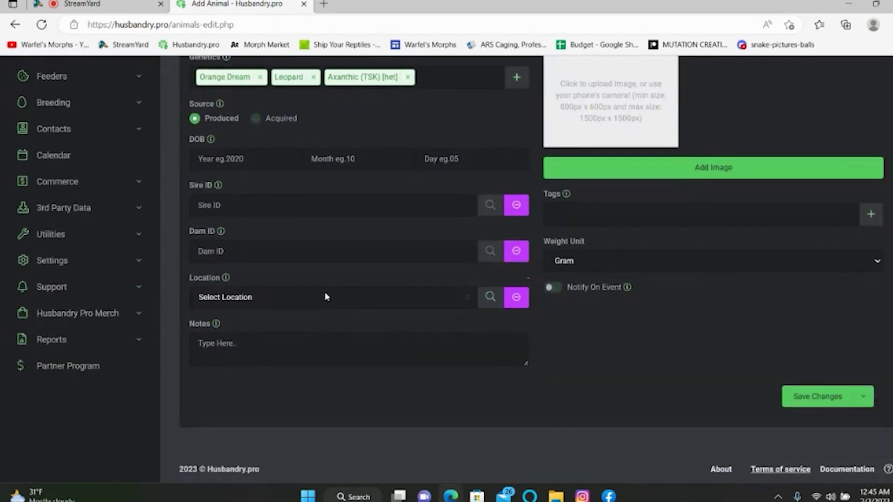
click(240, 298)
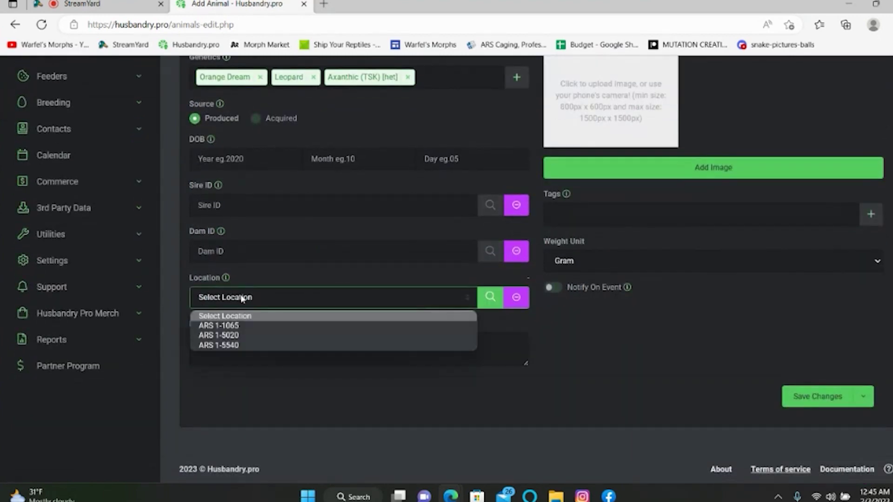
click(233, 328)
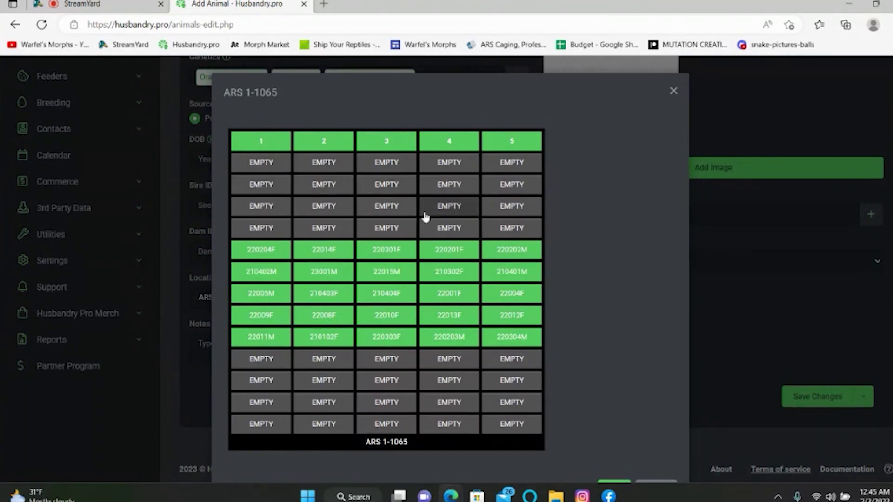
click(674, 94)
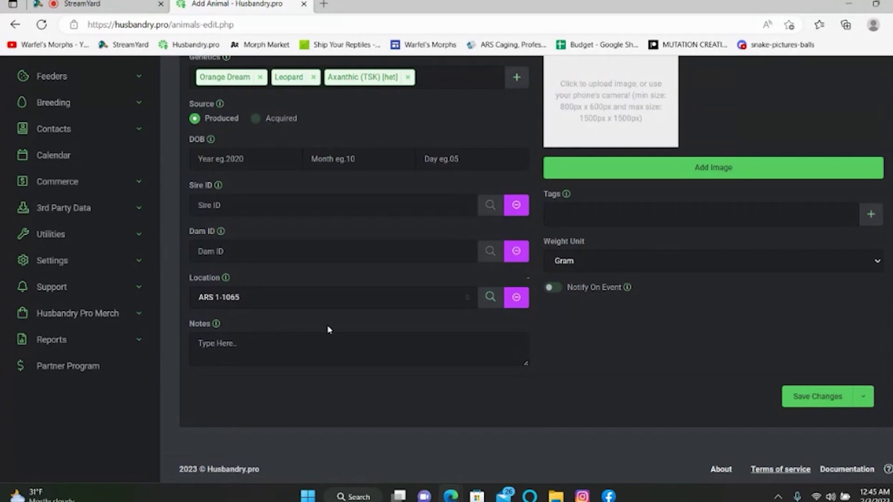
Look through the available feeders and choose Rat [Small] as the animal's default feeder item.
scroll(526, 271, up, 7)
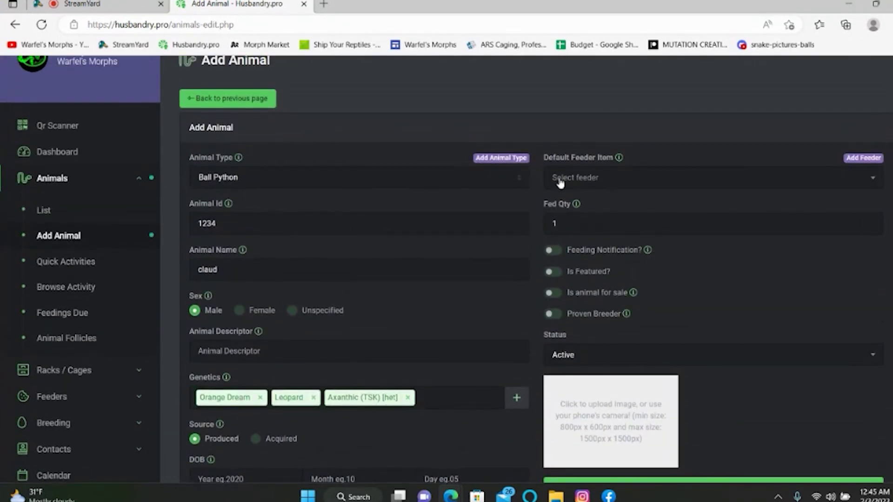
click(670, 180)
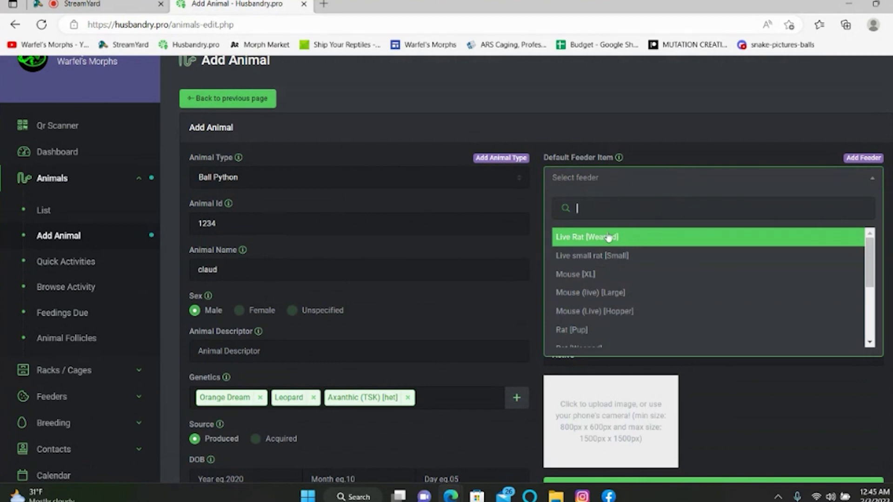
scroll(613, 330, down, 5)
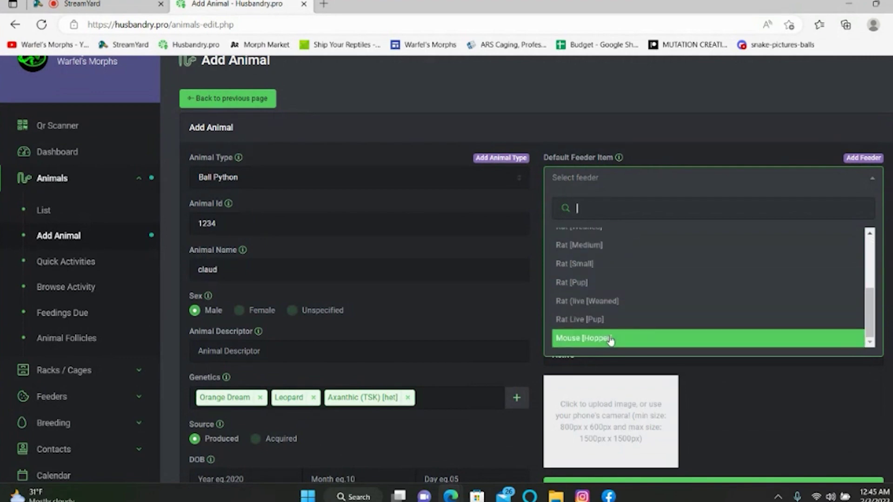
scroll(609, 339, up, 5)
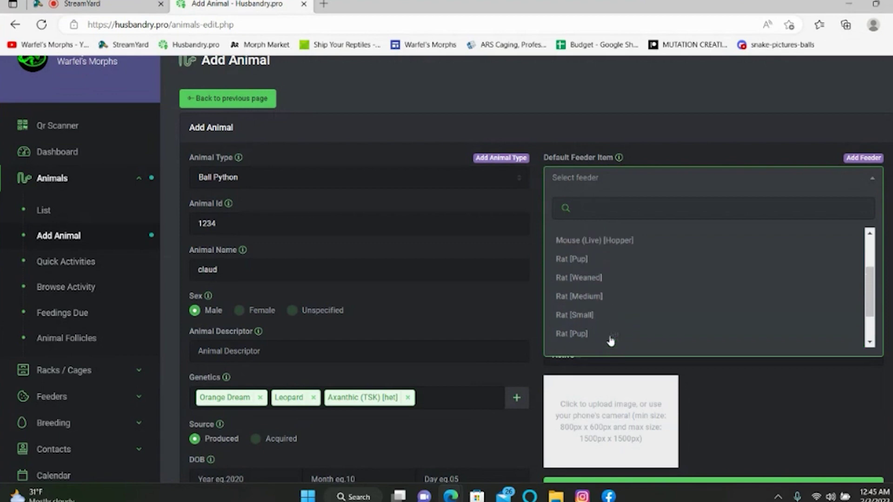
scroll(600, 328, up, 2)
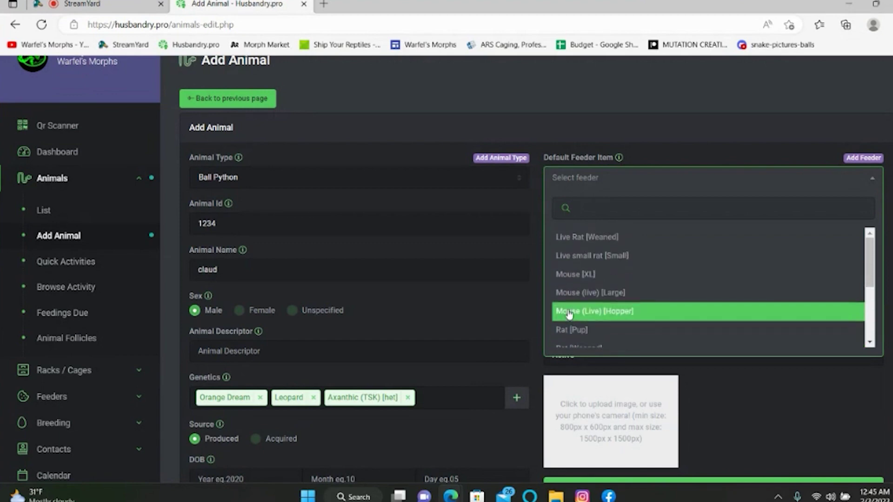
scroll(578, 306, down, 3)
scroll(586, 303, down, 2)
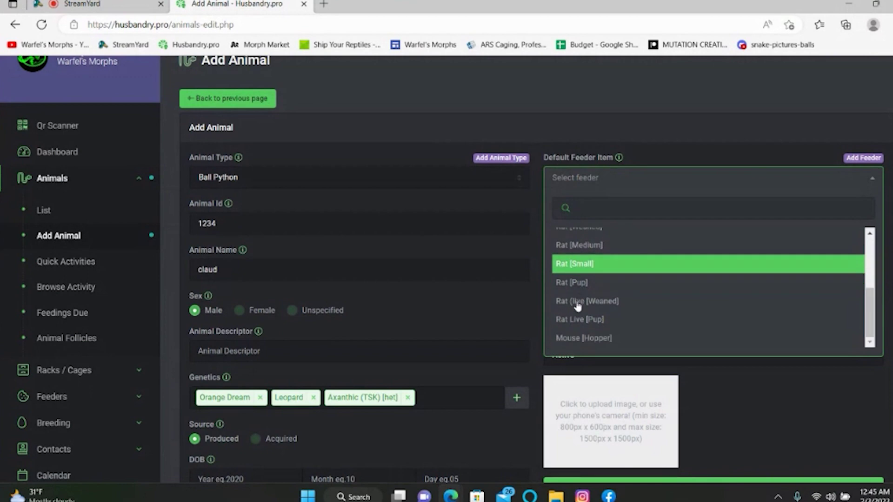
scroll(642, 302, up, 3)
scroll(605, 300, down, 1)
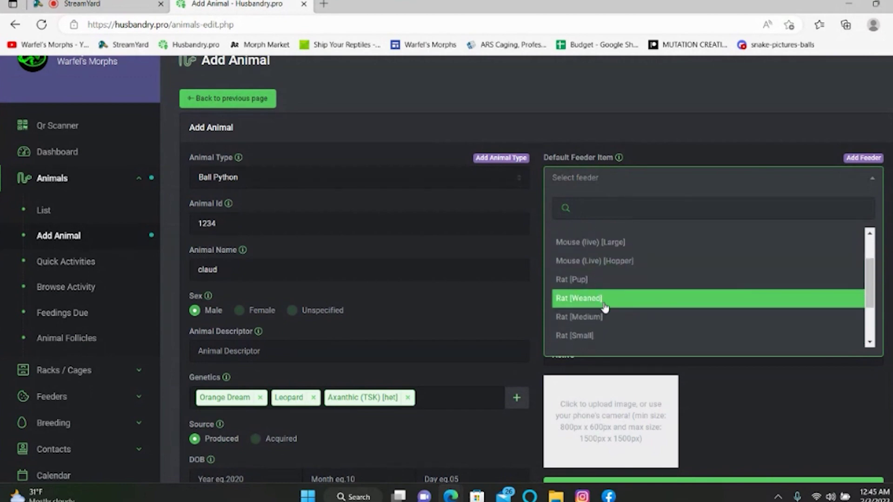
scroll(605, 308, up, 2)
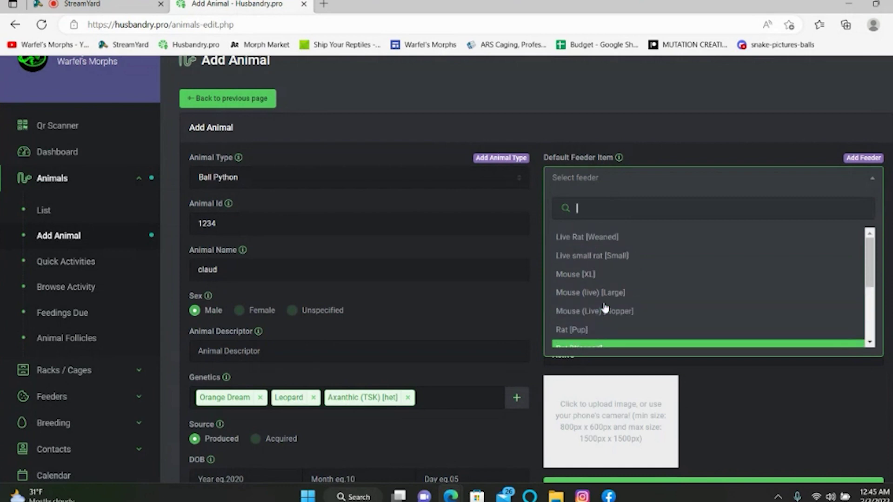
scroll(601, 316, down, 2)
scroll(600, 321, down, 1)
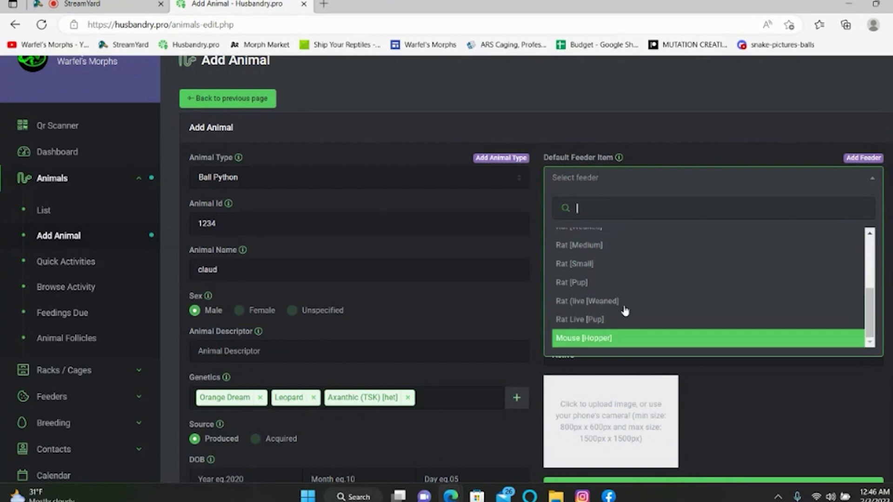
click(600, 263)
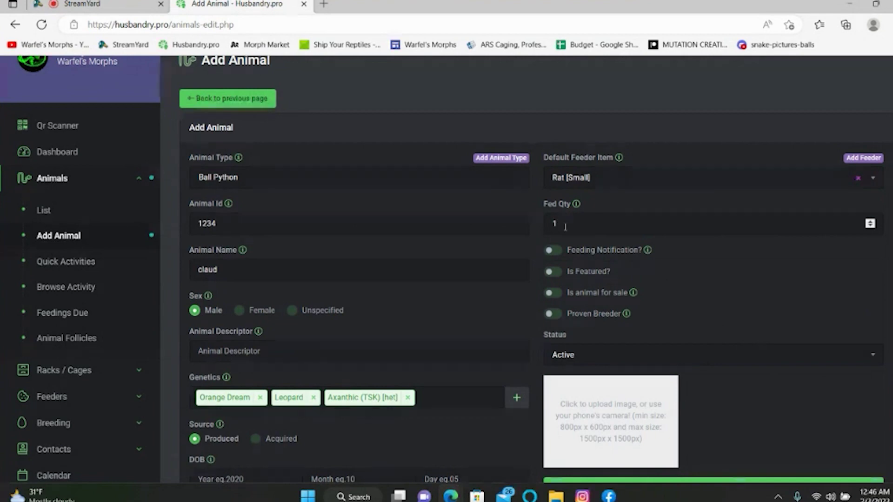
Turn on feeding notifications based on interval days and set the feeding interval to 14 days.
click(555, 251)
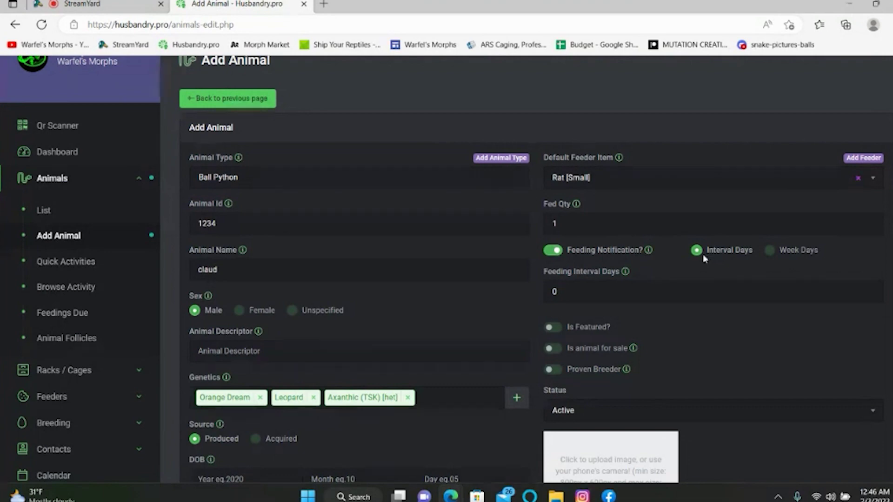
click(581, 294)
key(BackSpace)
text(14)
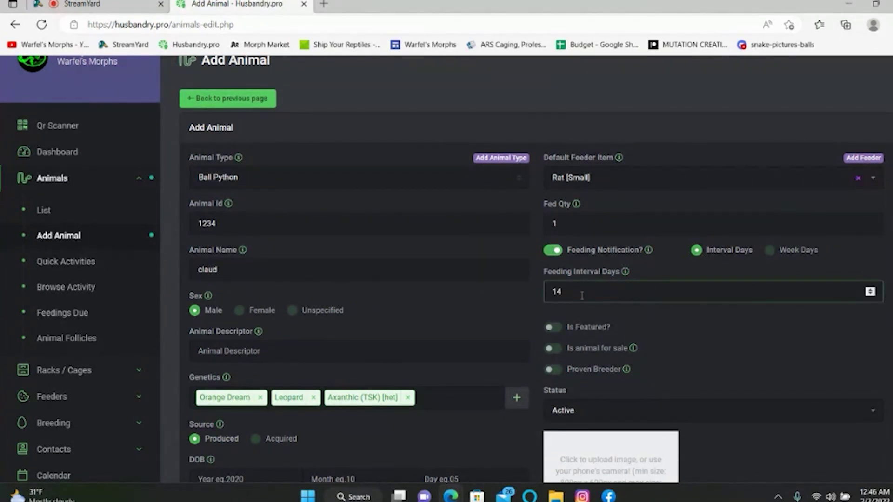
scroll(582, 296, up, 1)
scroll(581, 296, up, 2)
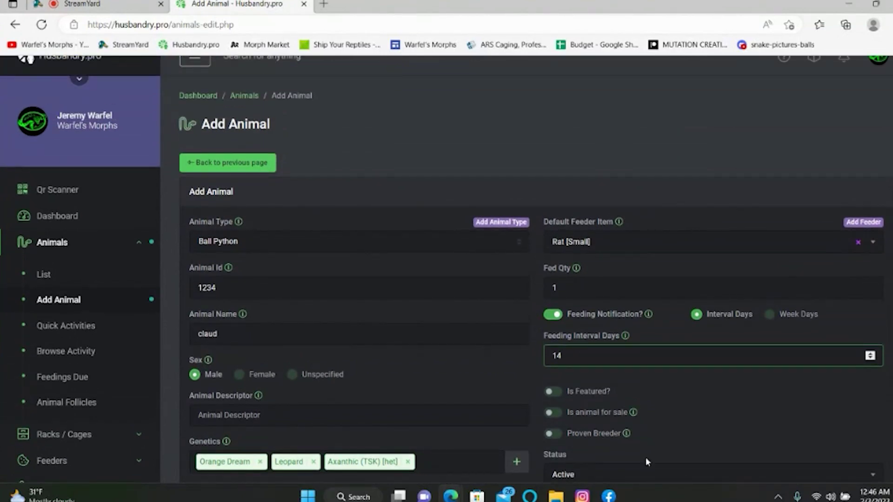
scroll(479, 372, down, 2)
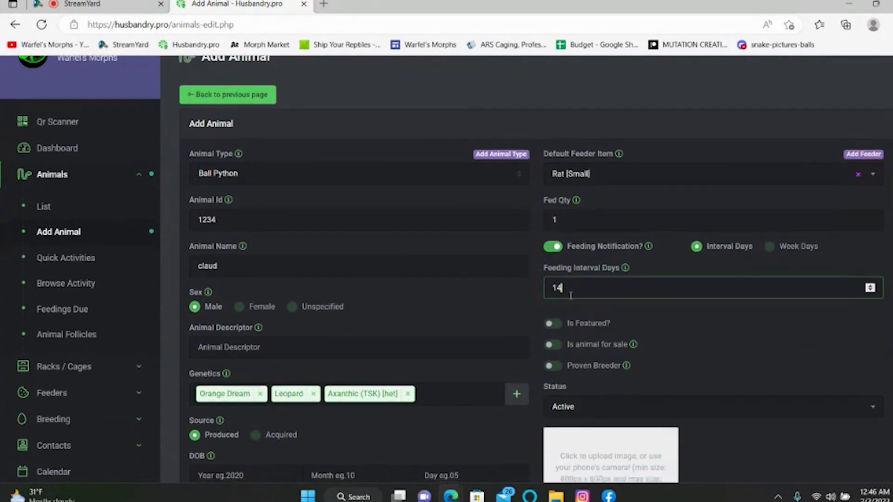
scroll(572, 295, down, 4)
click(781, 213)
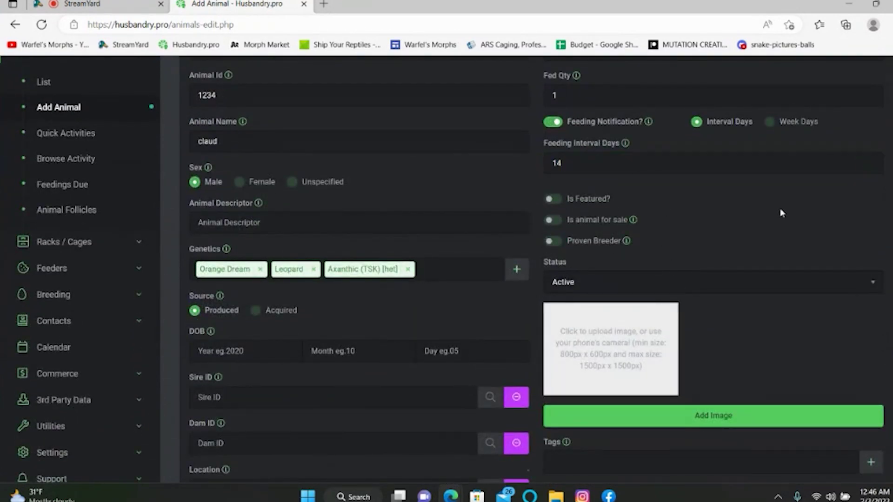
scroll(553, 279, up, 2)
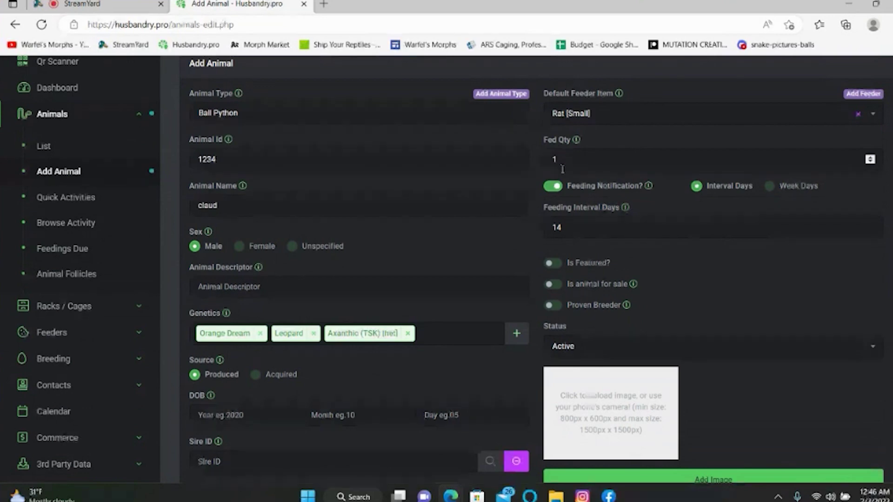
scroll(588, 156, up, 4)
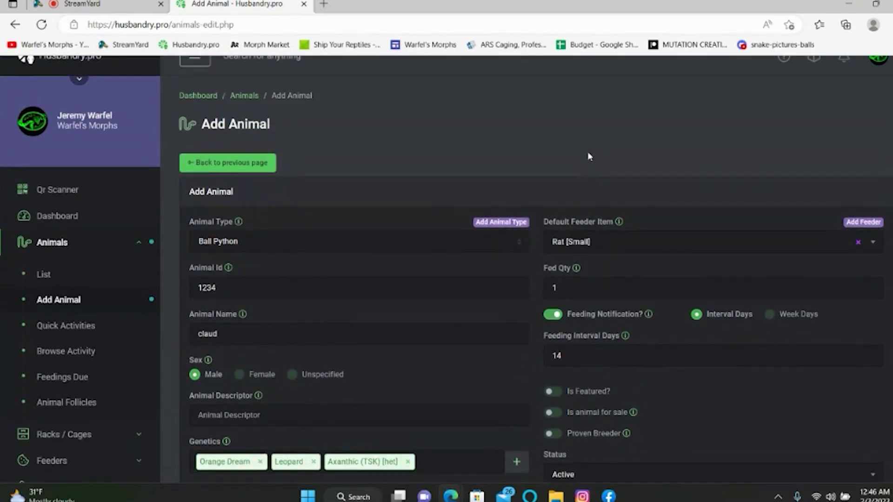
Mark the animal as for sale to view the sale price and notes fields, and turn the option off again.
scroll(588, 157, down, 4)
scroll(650, 230, down, 4)
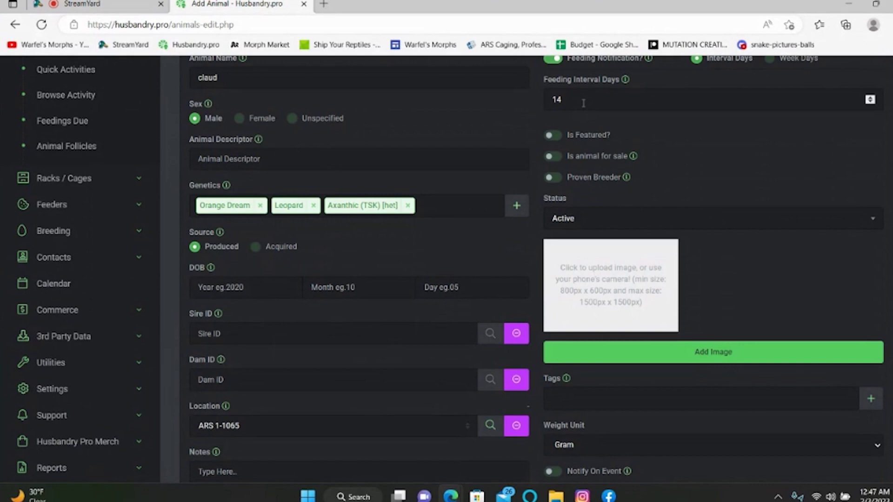
click(556, 157)
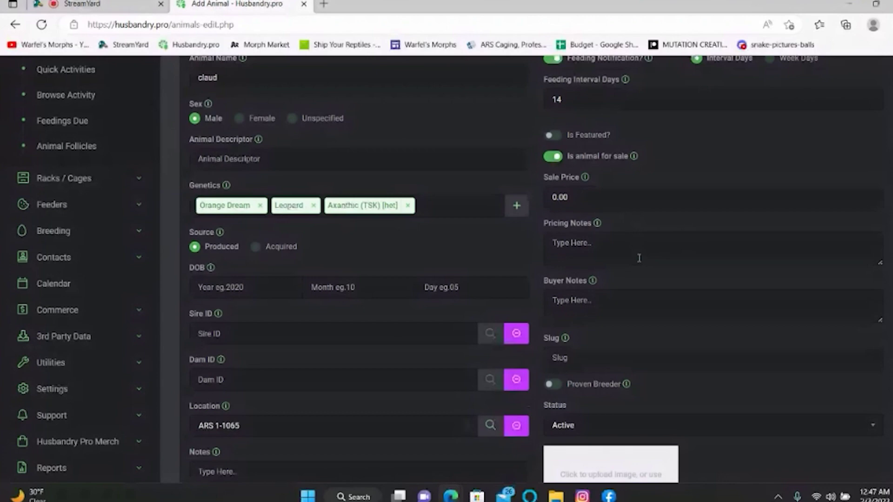
click(552, 157)
Open the file picker for the animal's image and close it without selecting a file.
scroll(674, 241, down, 1)
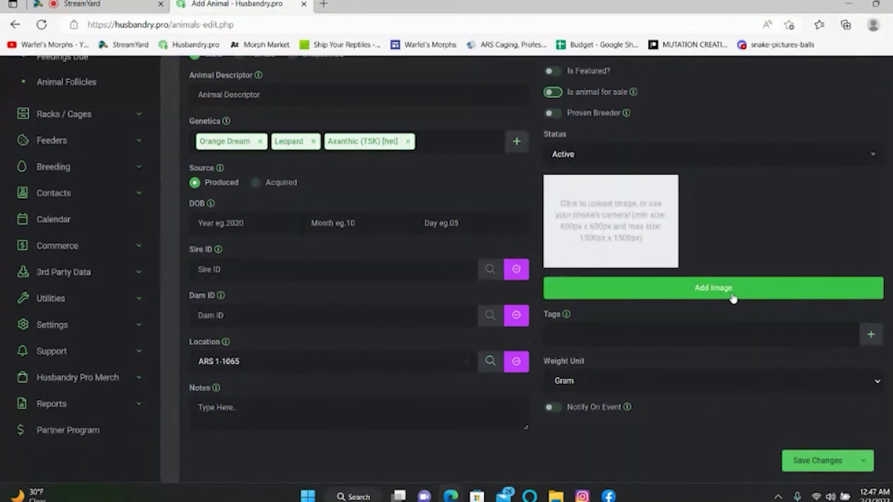
click(627, 228)
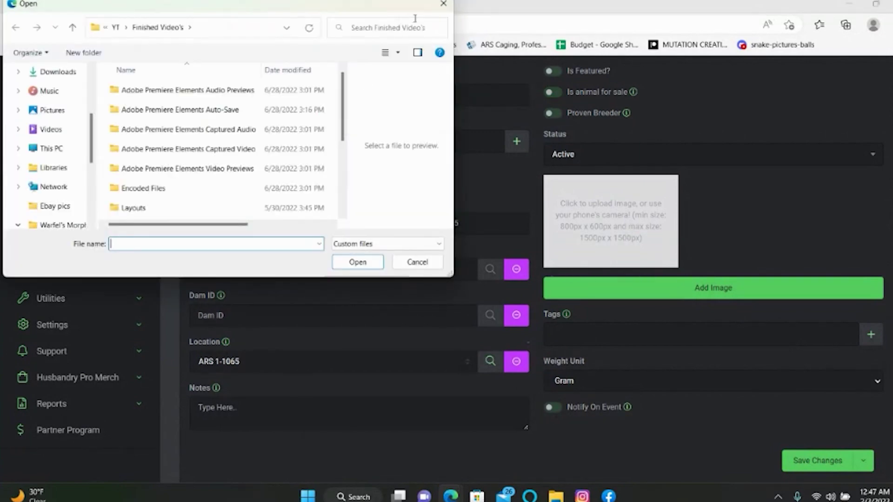
click(444, 5)
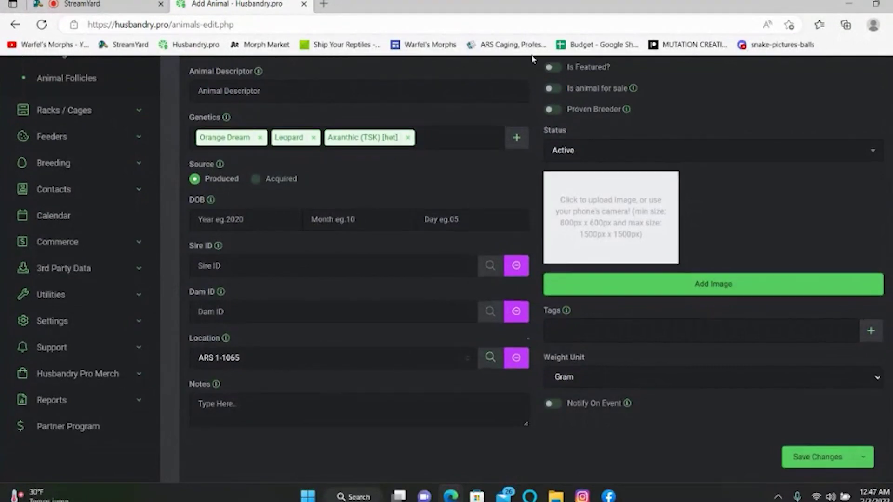
Check the options available for the animal's tags and weight unit, leaving the unit at Gram.
scroll(670, 244, down, 2)
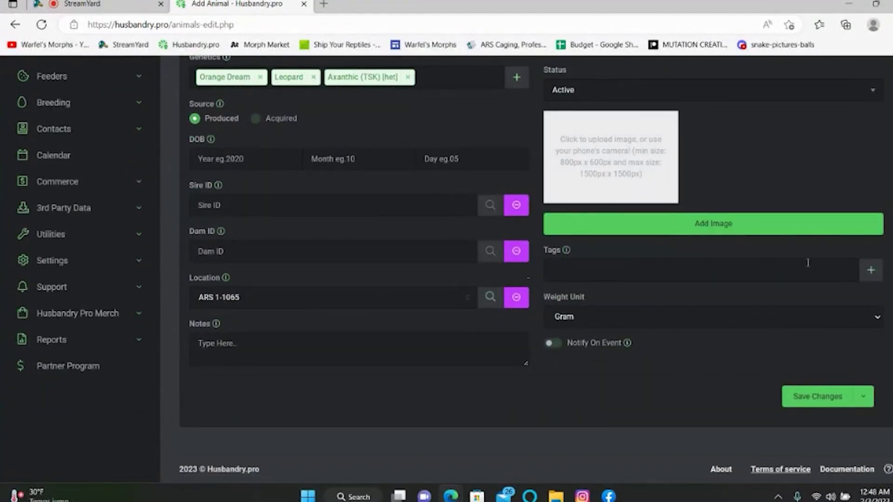
click(761, 270)
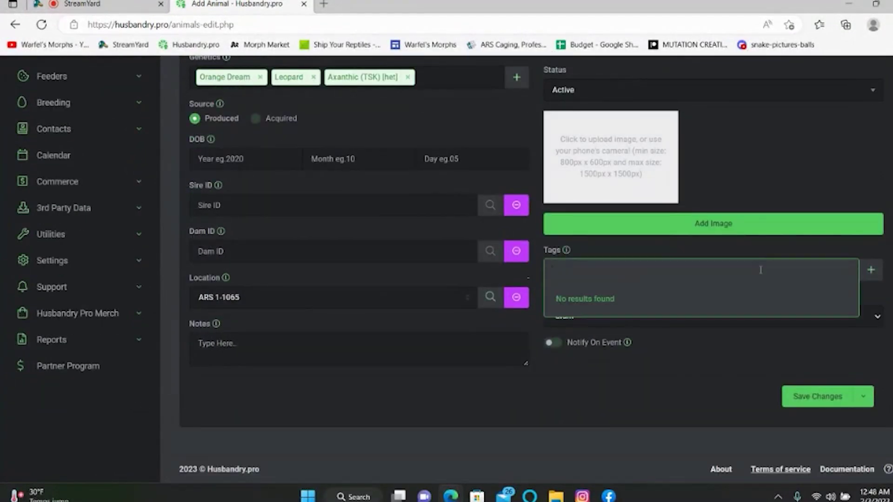
click(642, 254)
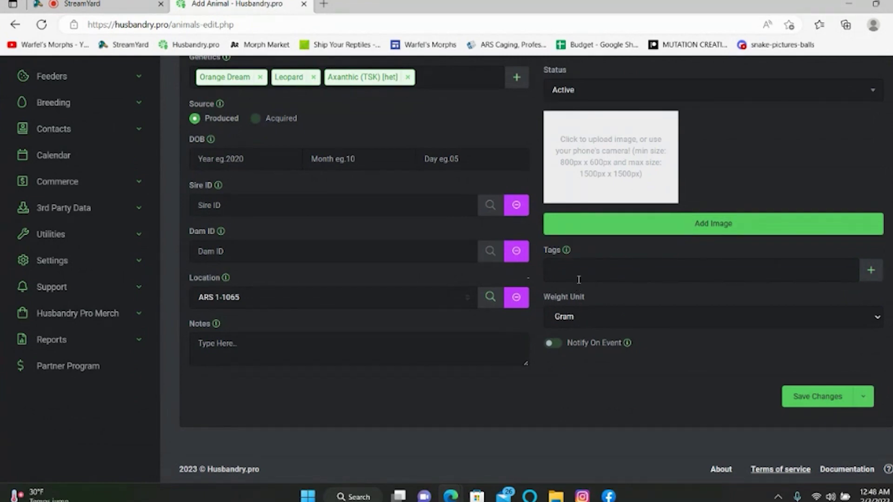
click(585, 322)
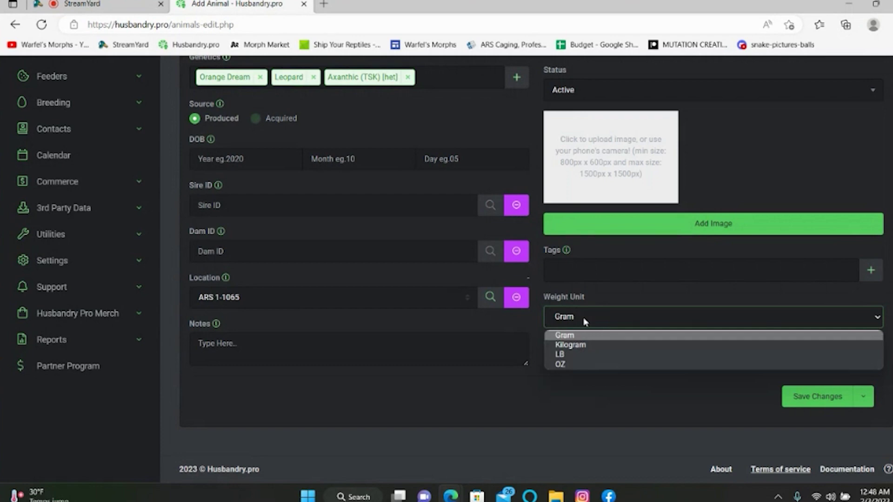
click(585, 322)
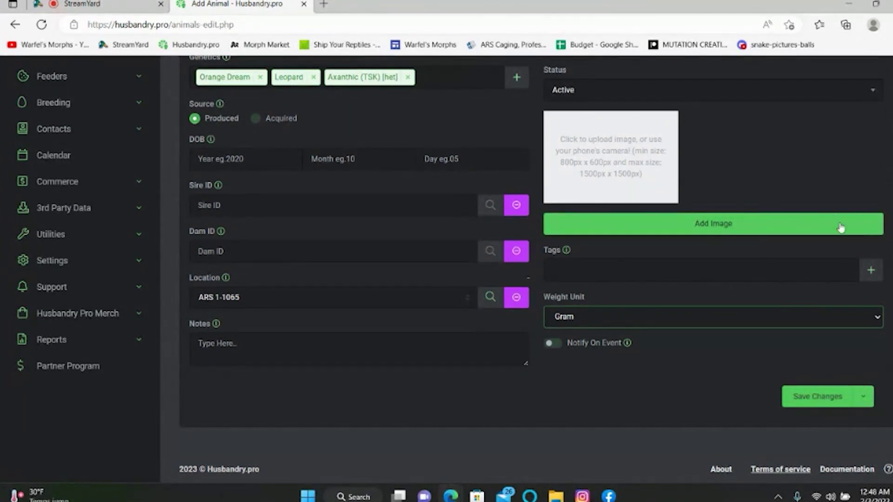
Leave the Add Animal form without saving and look through the animals list.
scroll(842, 226, up, 9)
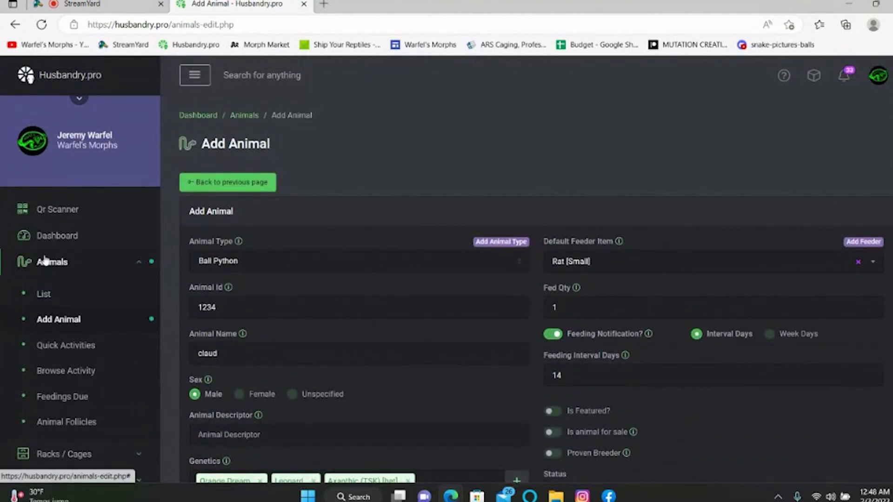
click(45, 294)
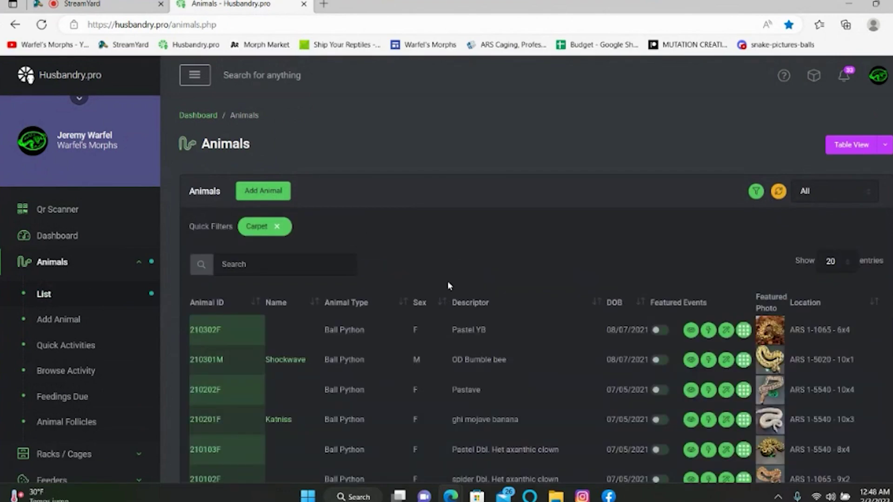
scroll(448, 286, down, 3)
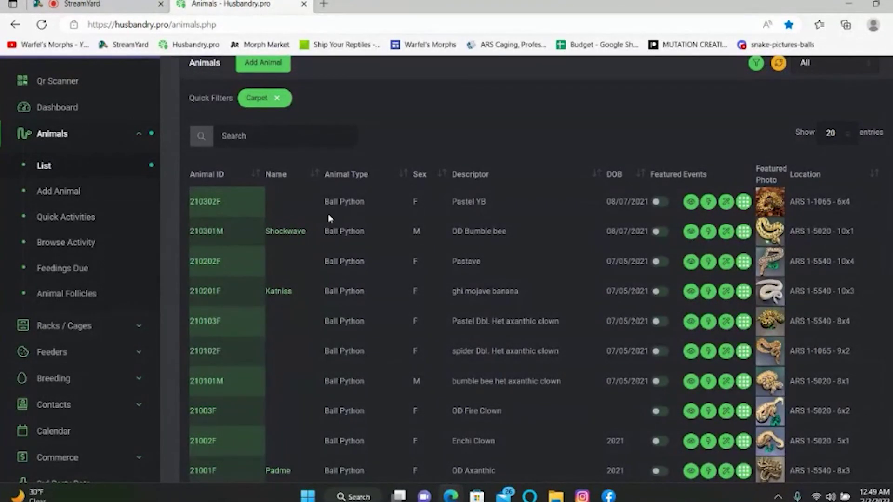
scroll(326, 224, down, 1)
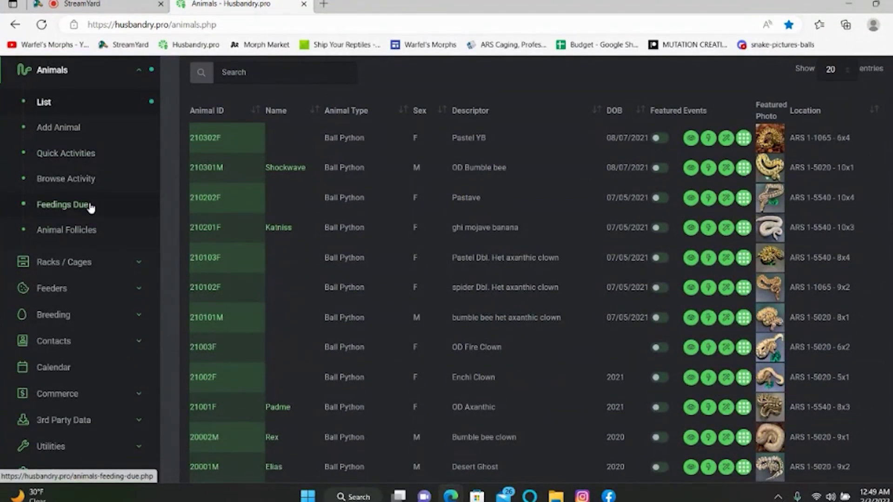
scroll(424, 193, up, 3)
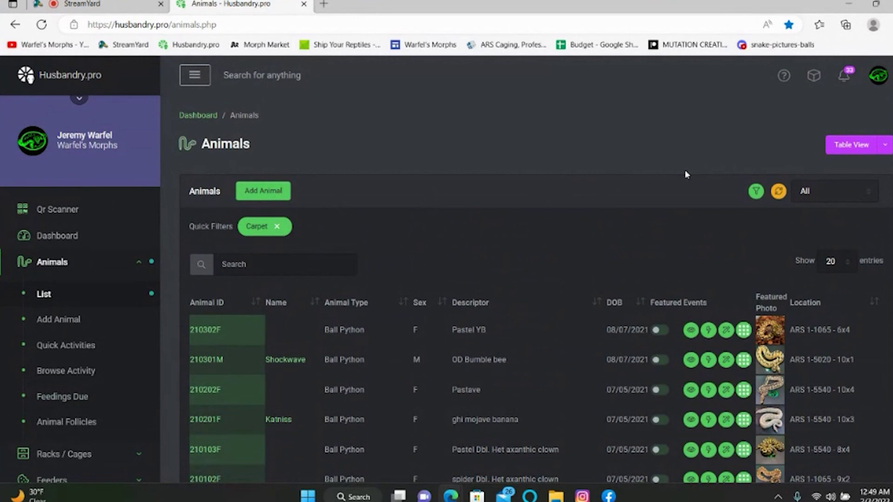
Open the user notifications and look through the animals listed under Feedings.
click(844, 77)
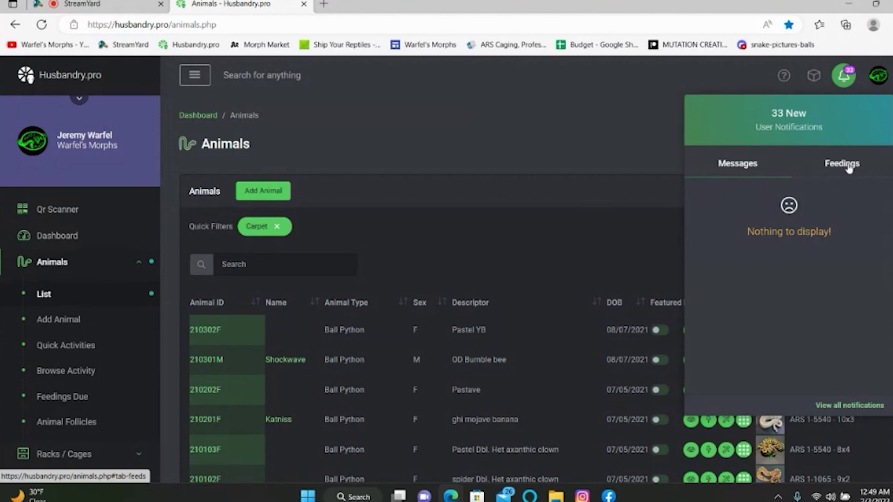
click(842, 163)
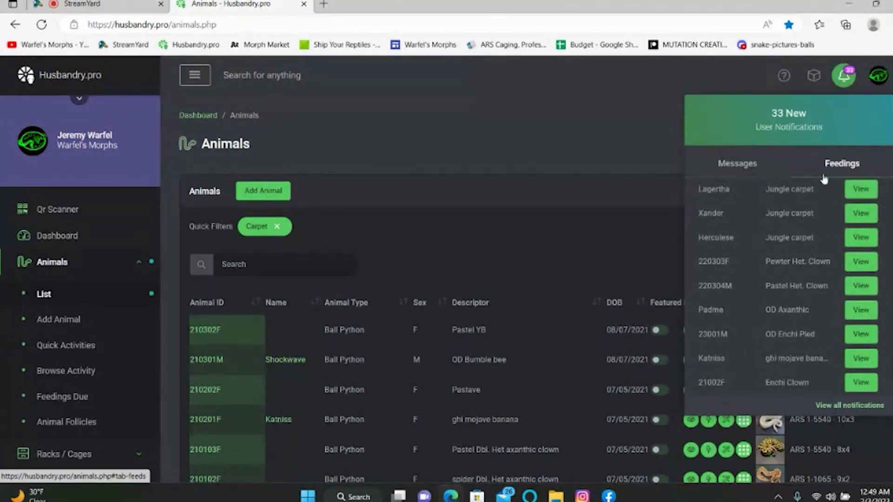
scroll(791, 187, down, 5)
scroll(792, 187, down, 3)
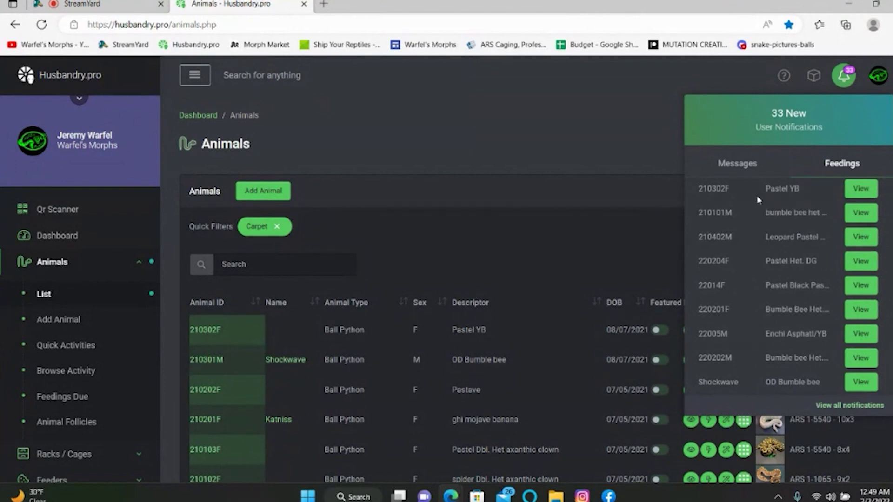
Look back over the animals listed in the feeding notifications and switch to the Messages notifications.
scroll(752, 199, up, 1)
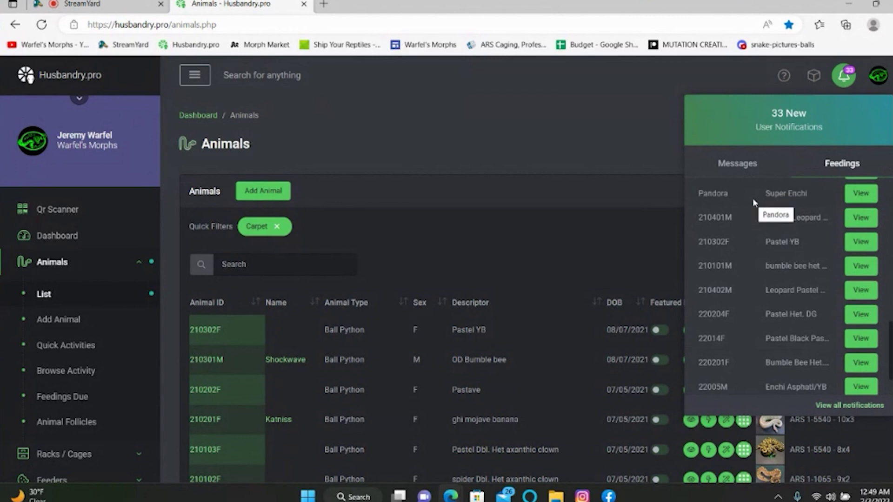
scroll(752, 198, up, 1)
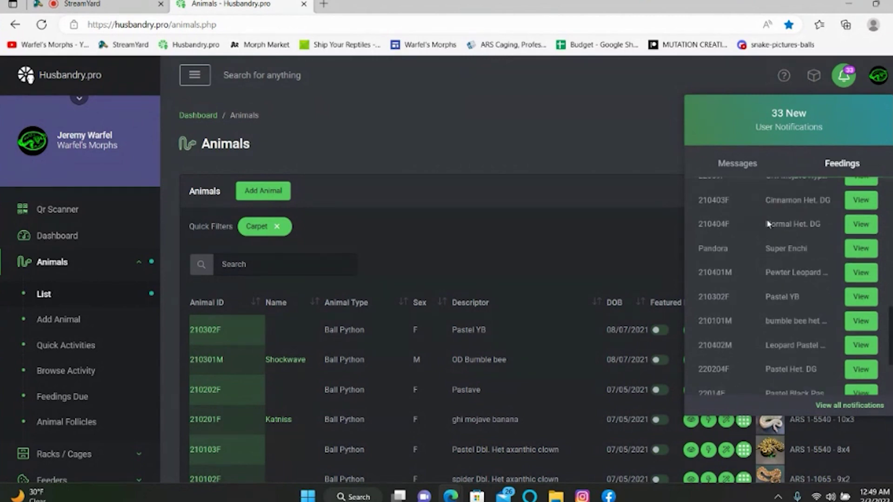
scroll(767, 223, down, 2)
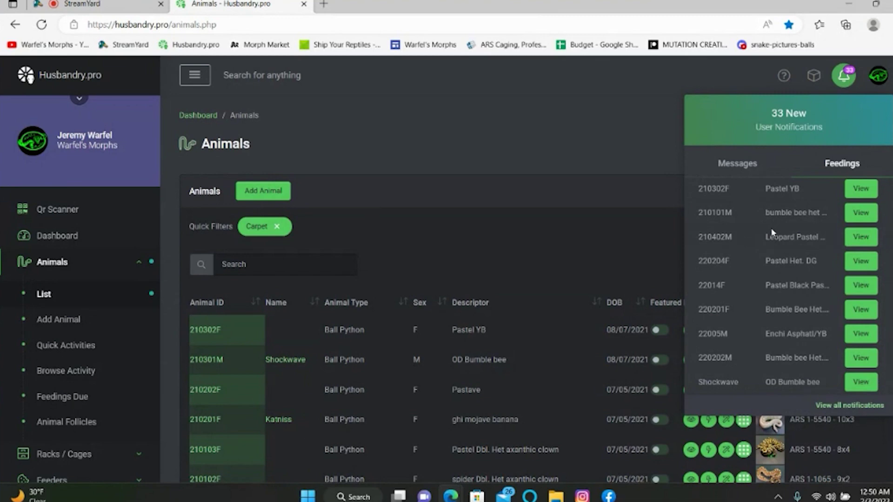
click(748, 165)
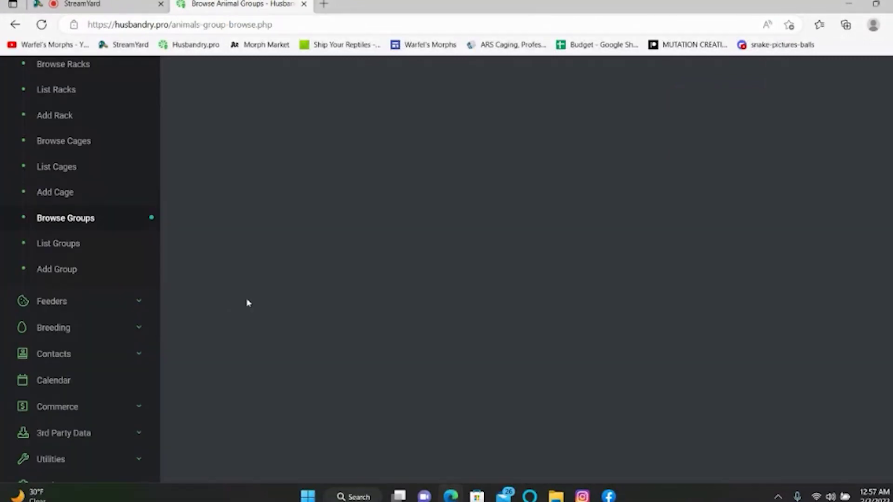
Look over the remaining navigation sections below Browse Groups and switch to the StreamYard studio.
scroll(247, 303, down, 1)
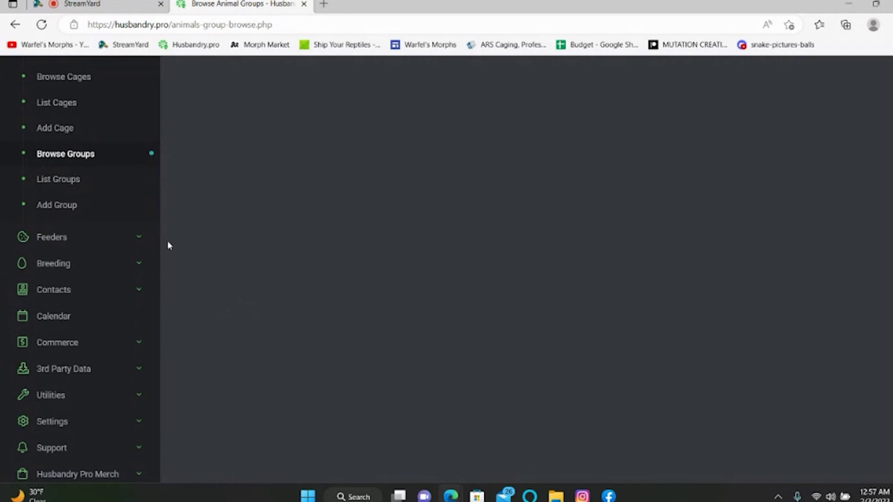
click(109, 6)
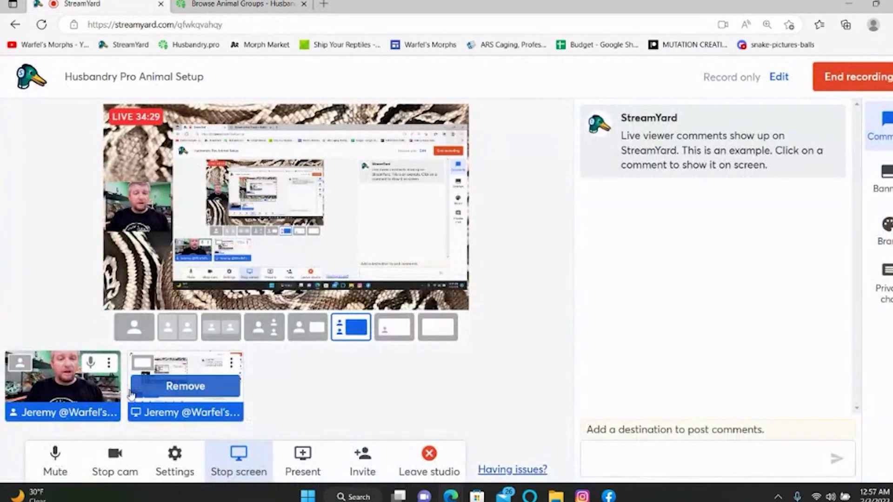